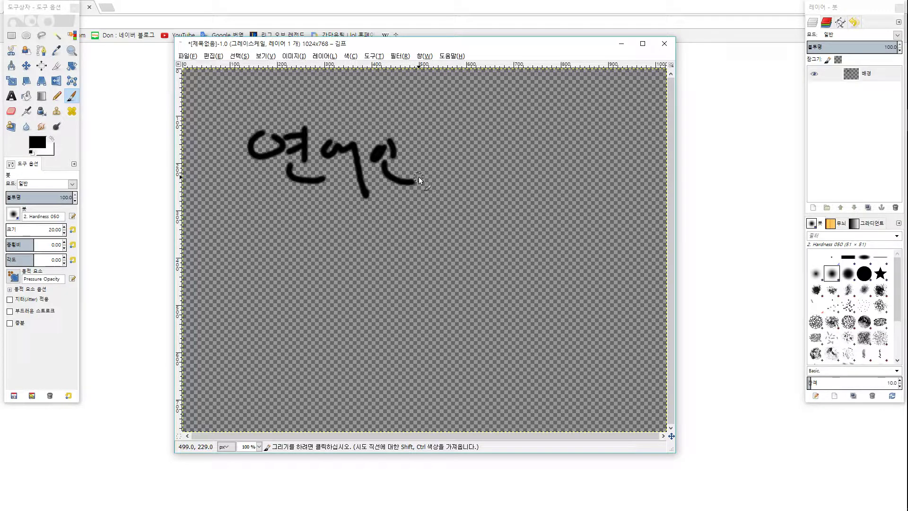
Handwrite "중단" beside the word "연예인" and "퇴사" beneath it with the black brush.
{"action": "mouse_move", "coordinate": [467, 143]}
{"action": "left_mouse_down"}
{"action": "mouse_move", "coordinate": [488, 140]}
{"action": "mouse_move", "coordinate": [461, 174]}
{"action": "mouse_move", "coordinate": [485, 162]}
{"action": "mouse_move", "coordinate": [461, 177]}
{"action": "mouse_move", "coordinate": [488, 173]}
{"action": "mouse_move", "coordinate": [505, 200]}
{"action": "mouse_move", "coordinate": [504, 170]}
{"action": "mouse_move", "coordinate": [552, 163]}
{"action": "mouse_move", "coordinate": [556, 189]}
{"action": "mouse_move", "coordinate": [569, 189]}
{"action": "mouse_move", "coordinate": [555, 170]}
{"action": "mouse_move", "coordinate": [582, 164]}
{"action": "left_mouse_up"}
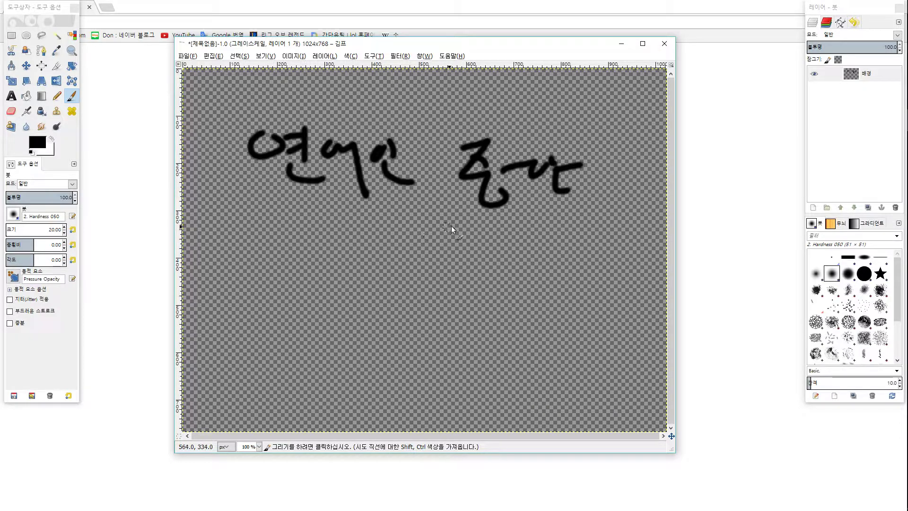
{"action": "mouse_move", "coordinate": [451, 226]}
{"action": "left_mouse_down"}
{"action": "mouse_move", "coordinate": [473, 249]}
{"action": "mouse_move", "coordinate": [485, 237]}
{"action": "mouse_move", "coordinate": [488, 279]}
{"action": "left_mouse_up"}
{"action": "mouse_move", "coordinate": [508, 245]}
{"action": "left_mouse_down"}
{"action": "mouse_move", "coordinate": [527, 242]}
{"action": "mouse_move", "coordinate": [536, 262]}
{"action": "left_mouse_up"}
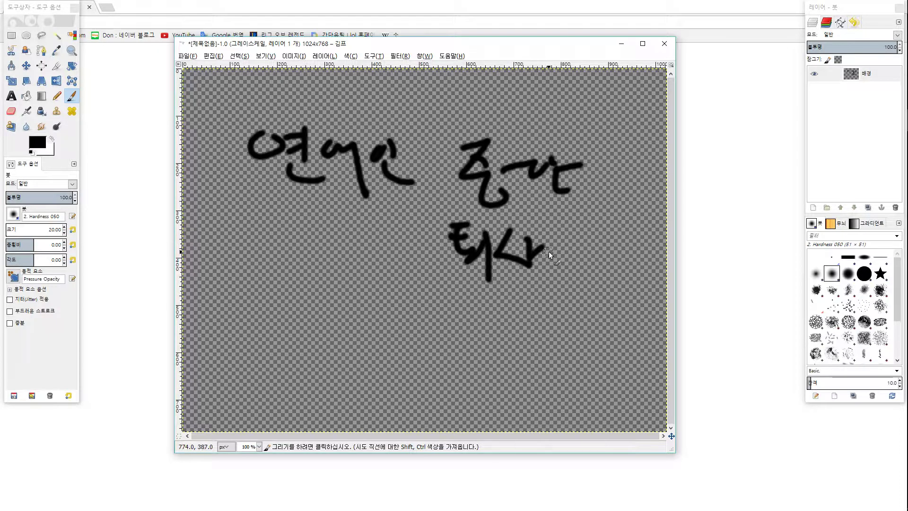
Switch to the web browser, search Google Images for "연예인 사건 사고", and minimize the browser after viewing the pictures.
{"action": "left_click", "coordinate": [709, 227]}
{"action": "left_click", "coordinate": [364, 182]}
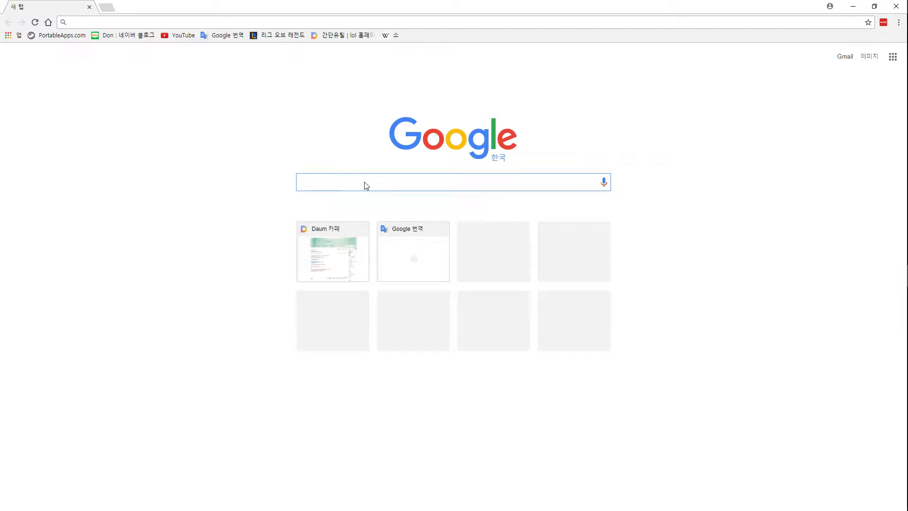
{"action": "type", "text": "dusdo"}
{"action": "key", "text": "BackSpace"}
{"action": "key", "text": "BackSpace"}
{"action": "key", "text": "BackSpace"}
{"action": "key", "text": "BackSpace"}
{"action": "key", "text": "BackSpace"}
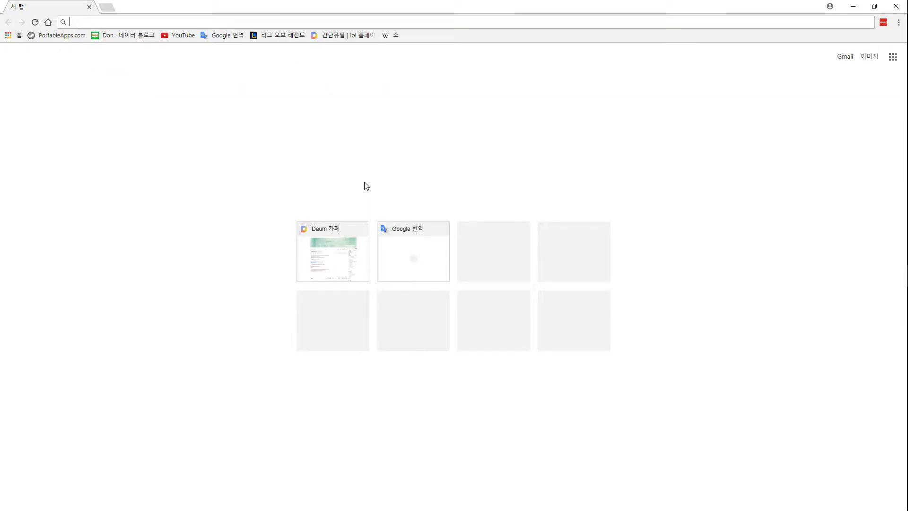
{"action": "type", "text": "연예인 사건 ㅅ"}
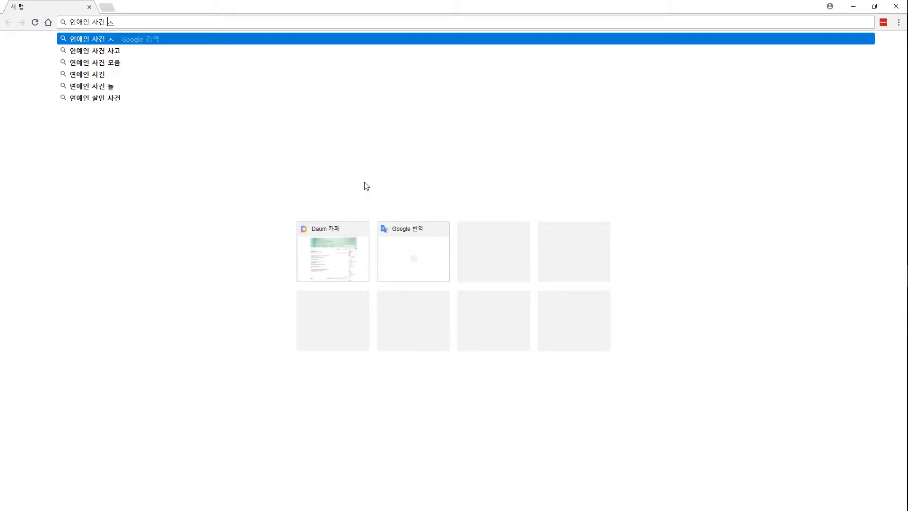
{"action": "type", "text": "ㅏ고"}
{"action": "key", "text": "Return"}
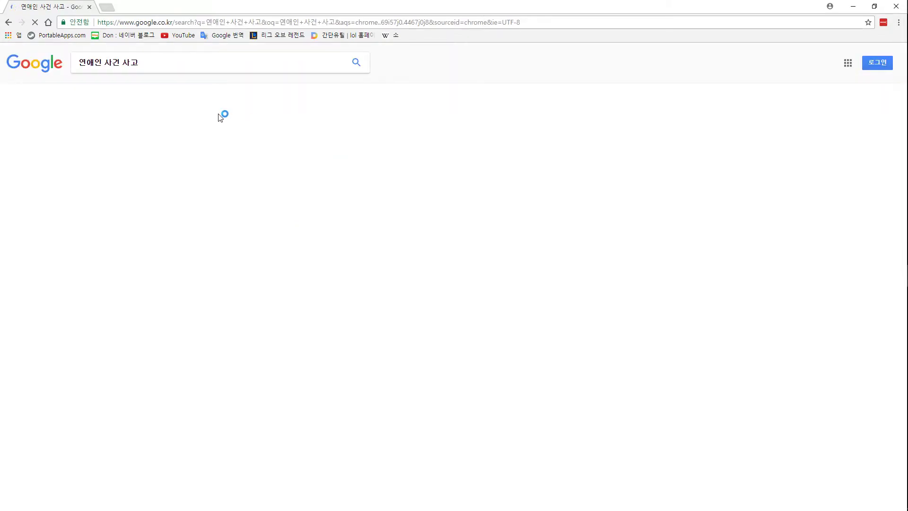
{"action": "left_click", "coordinate": [144, 93]}
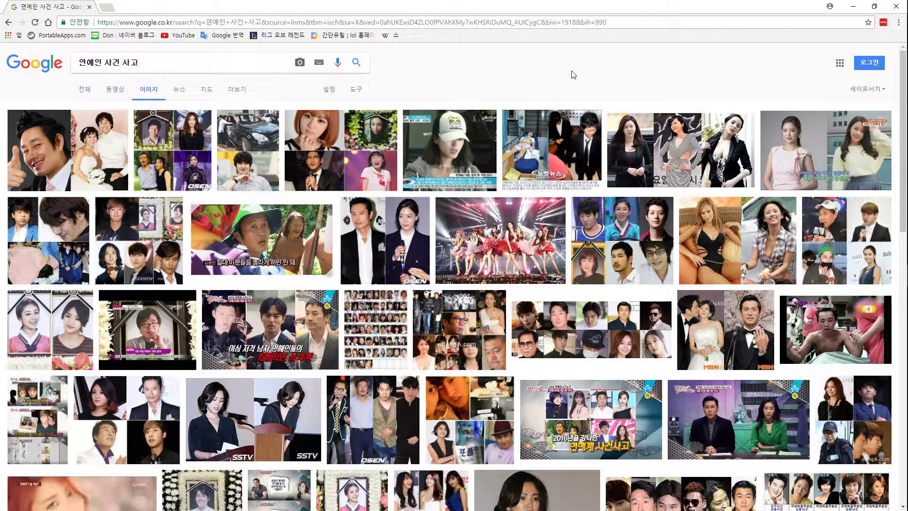
{"action": "left_click", "coordinate": [854, 8]}
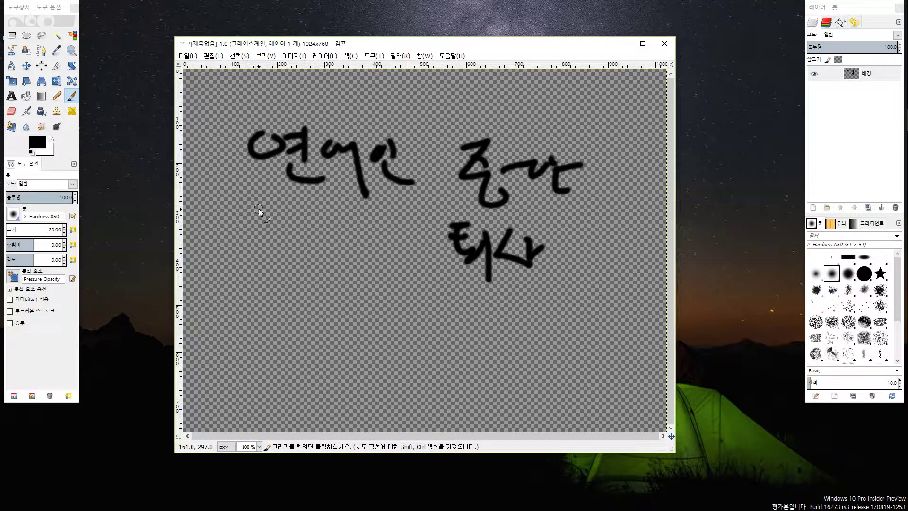
Underline "연예인" with two brush strokes and handwrite "TV" with a small "x" beneath it.
{"action": "mouse_move", "coordinate": [247, 211]}
{"action": "left_mouse_down"}
{"action": "mouse_move", "coordinate": [407, 206]}
{"action": "mouse_move", "coordinate": [407, 218]}
{"action": "left_mouse_up"}
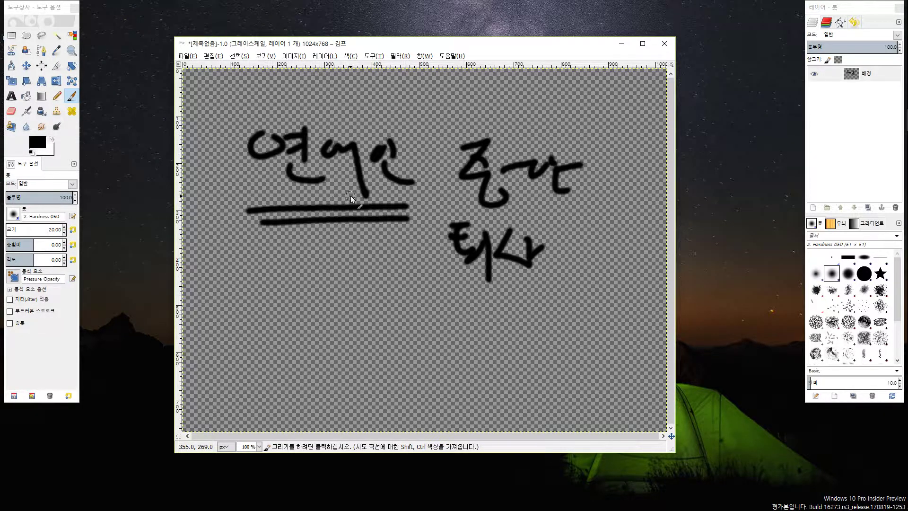
{"action": "left_click_drag", "start_coordinate": [269, 263], "coordinate": [355, 259]}
{"action": "left_click_drag", "start_coordinate": [311, 261], "coordinate": [318, 332]}
{"action": "mouse_move", "coordinate": [361, 272]}
{"action": "left_mouse_down"}
{"action": "mouse_move", "coordinate": [338, 311]}
{"action": "mouse_move", "coordinate": [373, 325]}
{"action": "left_mouse_up"}
{"action": "left_click_drag", "start_coordinate": [395, 265], "coordinate": [371, 323]}
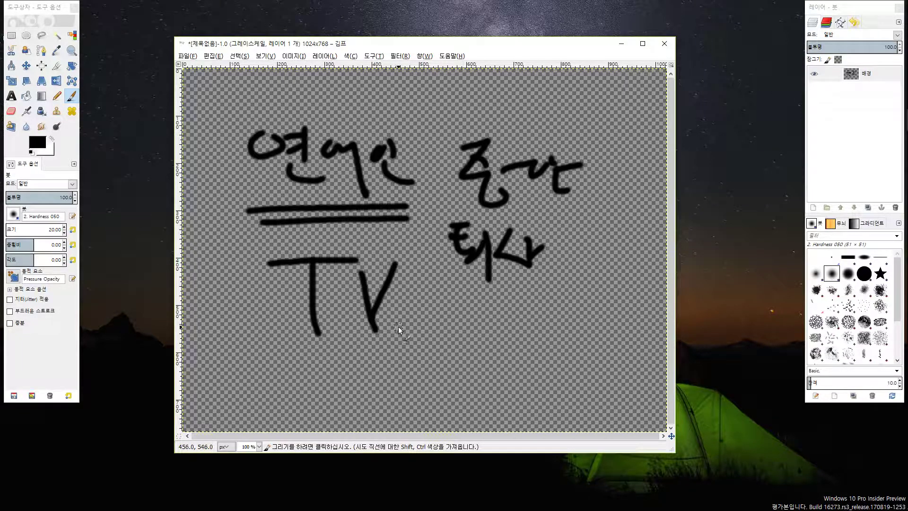
{"action": "mouse_move", "coordinate": [381, 334]}
{"action": "left_mouse_down"}
{"action": "mouse_move", "coordinate": [410, 304]}
{"action": "mouse_move", "coordinate": [415, 333]}
{"action": "left_mouse_up"}
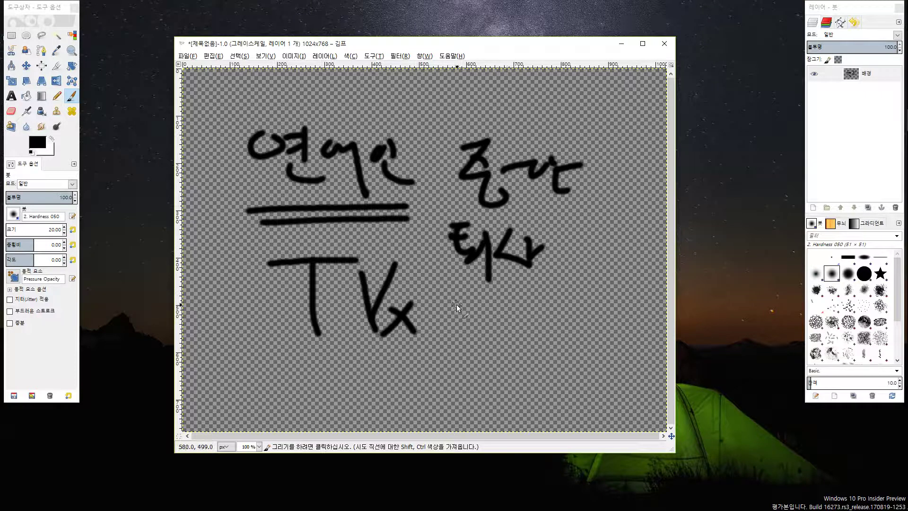
Handwrite "냉정" below "퇴사" and underline it with one long and one short stroke.
{"action": "left_click_drag", "start_coordinate": [456, 299], "coordinate": [495, 311]}
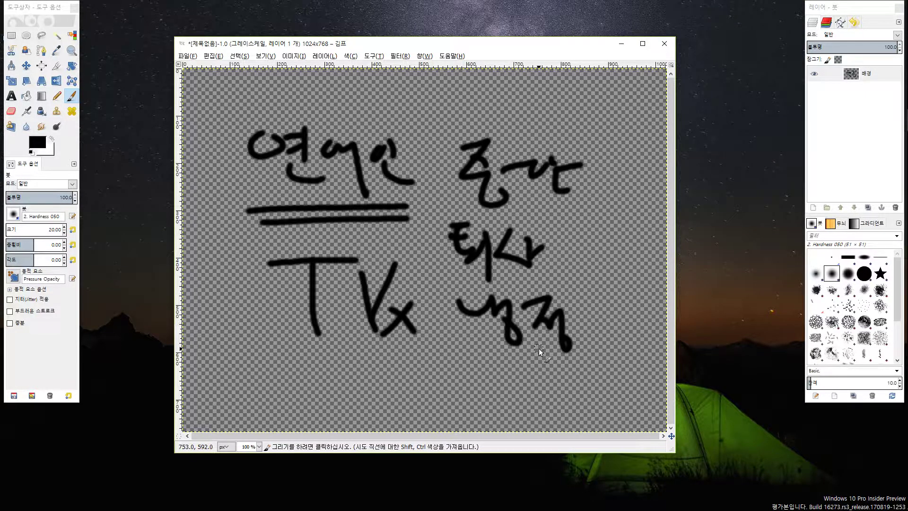
{"action": "left_click_drag", "start_coordinate": [473, 359], "coordinate": [573, 354]}
{"action": "left_click_drag", "start_coordinate": [508, 374], "coordinate": [542, 373]}
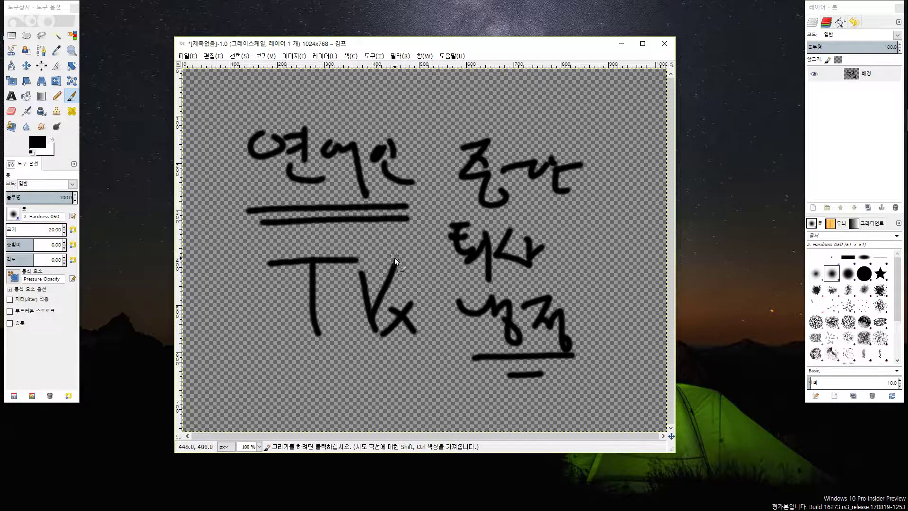
Create a new 1024 × 768 image, arrange the image windows, and dab two small black dots near the canvas's upper-right corner.
{"action": "left_click", "coordinate": [189, 57]}
{"action": "left_click", "coordinate": [190, 68]}
{"action": "left_click", "coordinate": [237, 256]}
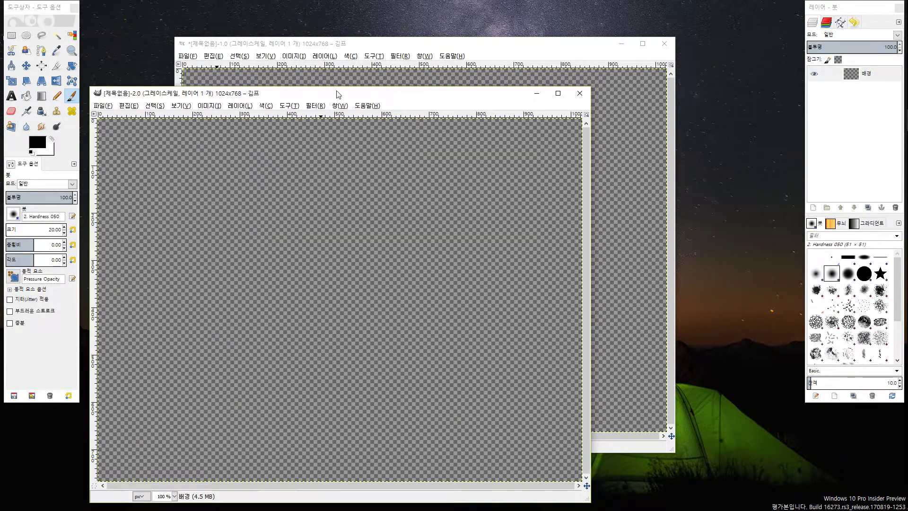
{"action": "mouse_move", "coordinate": [338, 94]}
{"action": "left_mouse_down"}
{"action": "mouse_move", "coordinate": [430, 70]}
{"action": "mouse_move", "coordinate": [418, 49]}
{"action": "mouse_move", "coordinate": [356, 47]}
{"action": "left_mouse_up"}
{"action": "left_click", "coordinate": [625, 146]}
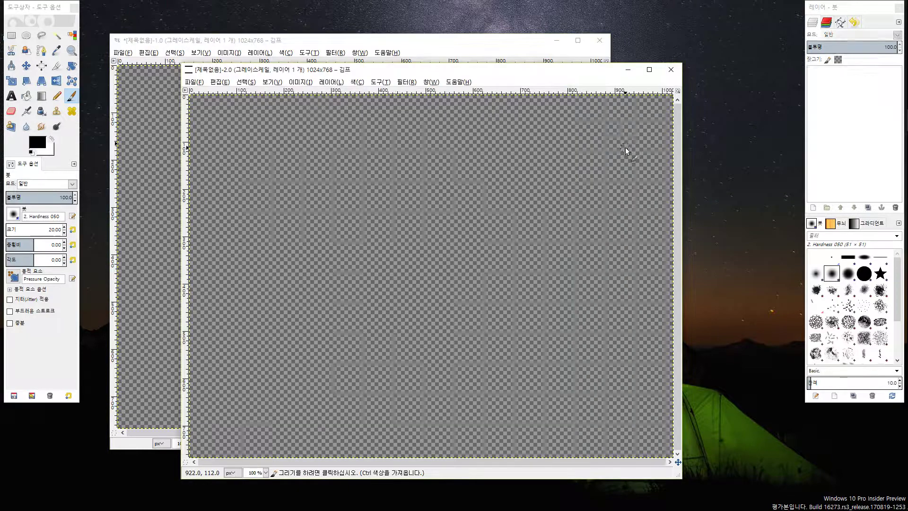
{"action": "left_click", "coordinate": [431, 53]}
{"action": "left_click", "coordinate": [652, 148]}
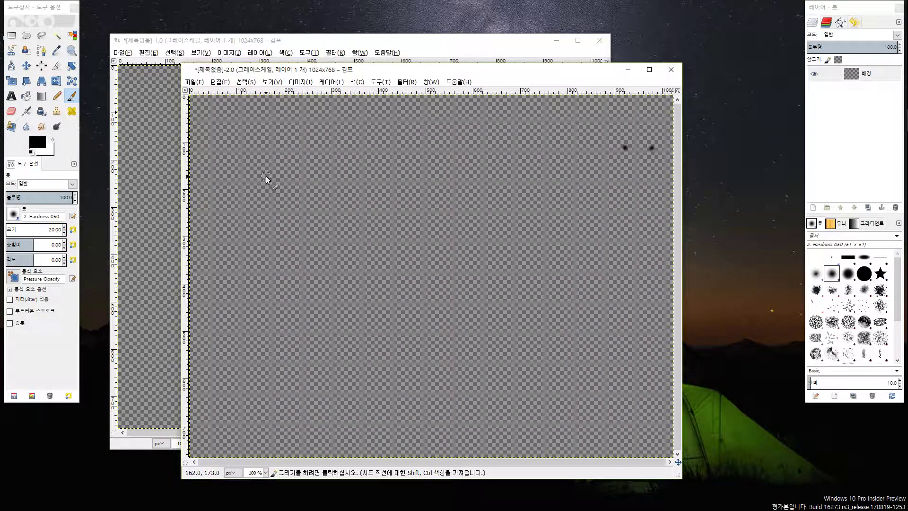
Handwrite a two-line Korean note on the new canvas, with "연예" and a second word above and another word below.
{"action": "mouse_move", "coordinate": [262, 171]}
{"action": "left_mouse_down"}
{"action": "mouse_move", "coordinate": [300, 209]}
{"action": "mouse_move", "coordinate": [315, 175]}
{"action": "mouse_move", "coordinate": [340, 221]}
{"action": "left_mouse_up"}
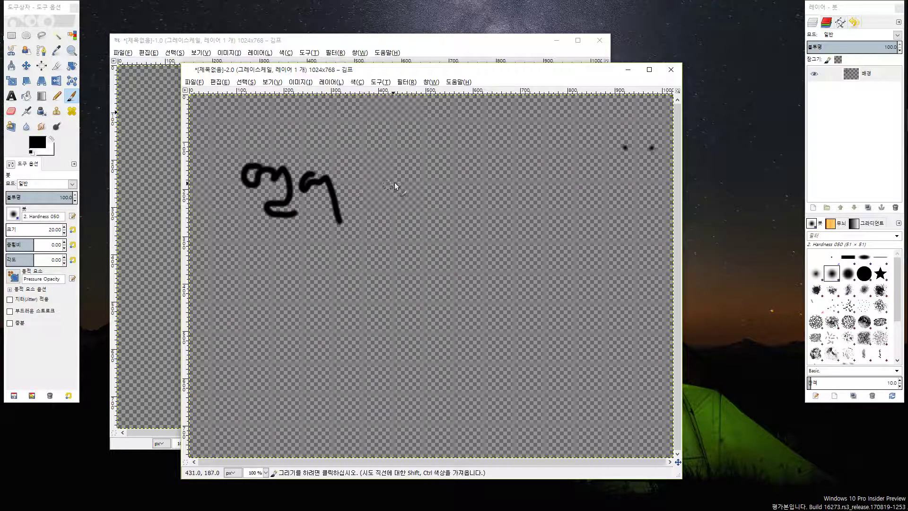
{"action": "mouse_move", "coordinate": [394, 180]}
{"action": "left_mouse_down"}
{"action": "mouse_move", "coordinate": [420, 198]}
{"action": "mouse_move", "coordinate": [426, 232]}
{"action": "left_mouse_up"}
{"action": "mouse_move", "coordinate": [448, 184]}
{"action": "left_mouse_down"}
{"action": "mouse_move", "coordinate": [491, 200]}
{"action": "mouse_move", "coordinate": [503, 225]}
{"action": "left_mouse_up"}
{"action": "mouse_move", "coordinate": [326, 257]}
{"action": "left_mouse_down"}
{"action": "mouse_move", "coordinate": [313, 278]}
{"action": "mouse_move", "coordinate": [347, 277]}
{"action": "left_mouse_up"}
{"action": "left_click_drag", "start_coordinate": [329, 294], "coordinate": [362, 316]}
{"action": "left_click_drag", "start_coordinate": [352, 271], "coordinate": [392, 324]}
{"action": "left_click_drag", "start_coordinate": [360, 294], "coordinate": [385, 289]}
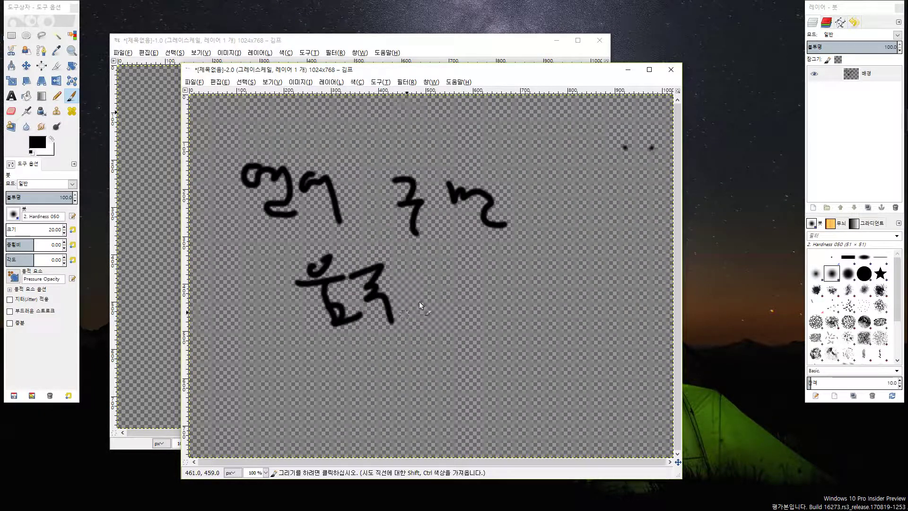
Draw an arrow pointing right under the lower word and handwrite another Korean word to its right.
{"action": "left_click_drag", "start_coordinate": [364, 342], "coordinate": [469, 348]}
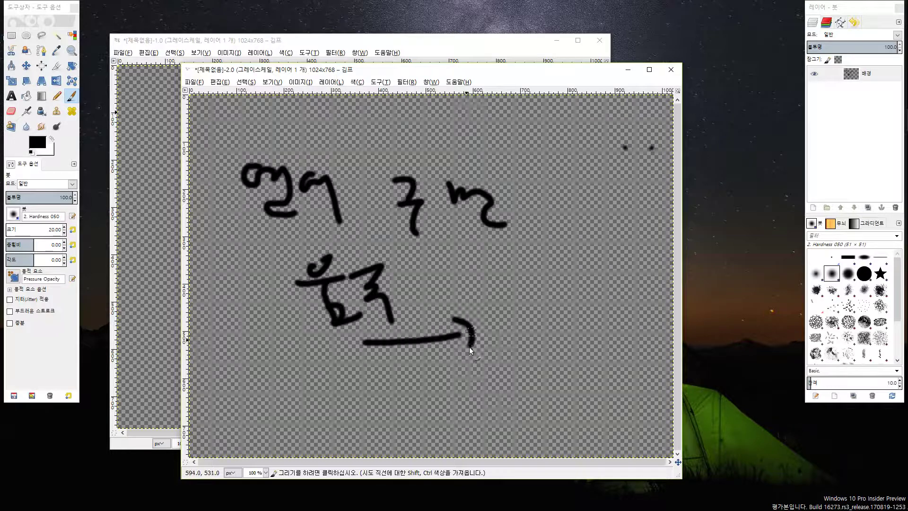
{"action": "left_click_drag", "start_coordinate": [475, 274], "coordinate": [454, 300]}
{"action": "mouse_move", "coordinate": [465, 286]}
{"action": "left_mouse_down"}
{"action": "mouse_move", "coordinate": [488, 281]}
{"action": "mouse_move", "coordinate": [511, 291]}
{"action": "mouse_move", "coordinate": [504, 306]}
{"action": "mouse_move", "coordinate": [560, 278]}
{"action": "mouse_move", "coordinate": [580, 316]}
{"action": "left_mouse_up"}
{"action": "left_click", "coordinate": [535, 275]}
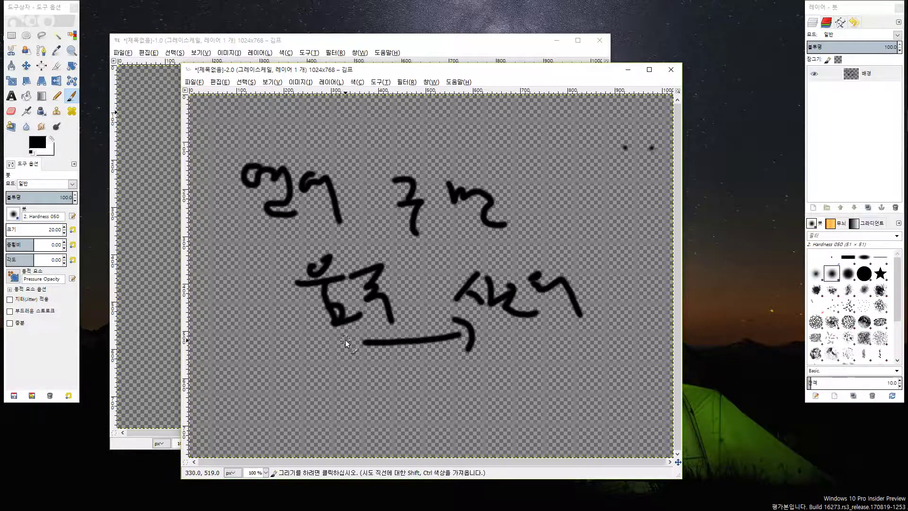
Draw double underlines beneath the right-hand word of the upper line and the right-hand word of the lower line.
{"action": "left_click_drag", "start_coordinate": [401, 257], "coordinate": [503, 235]}
{"action": "left_click_drag", "start_coordinate": [414, 264], "coordinate": [528, 247]}
{"action": "left_click_drag", "start_coordinate": [493, 339], "coordinate": [576, 336]}
{"action": "left_click_drag", "start_coordinate": [528, 355], "coordinate": [580, 354]}
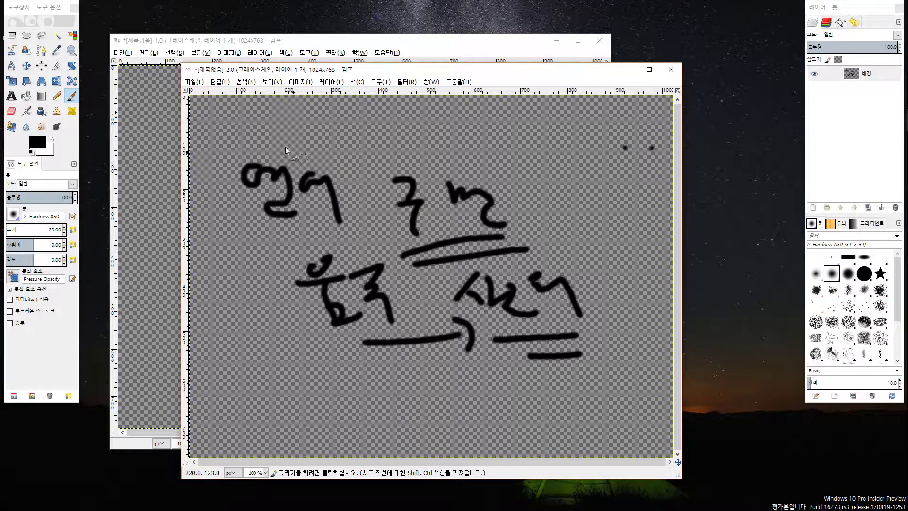
Create a third 1024 × 768 image and handwrite "하고싶지 않다" across its upper part.
{"action": "left_click", "coordinate": [195, 81]}
{"action": "left_click", "coordinate": [212, 93]}
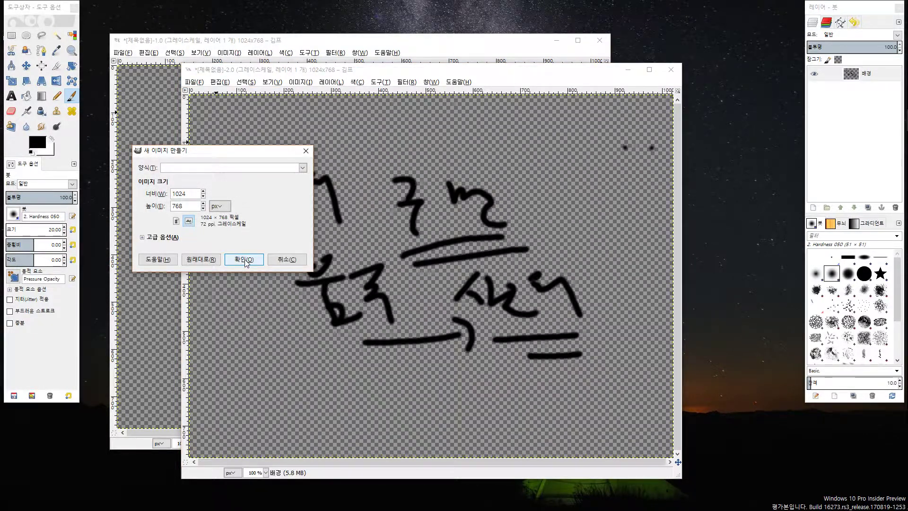
{"action": "left_click", "coordinate": [245, 259]}
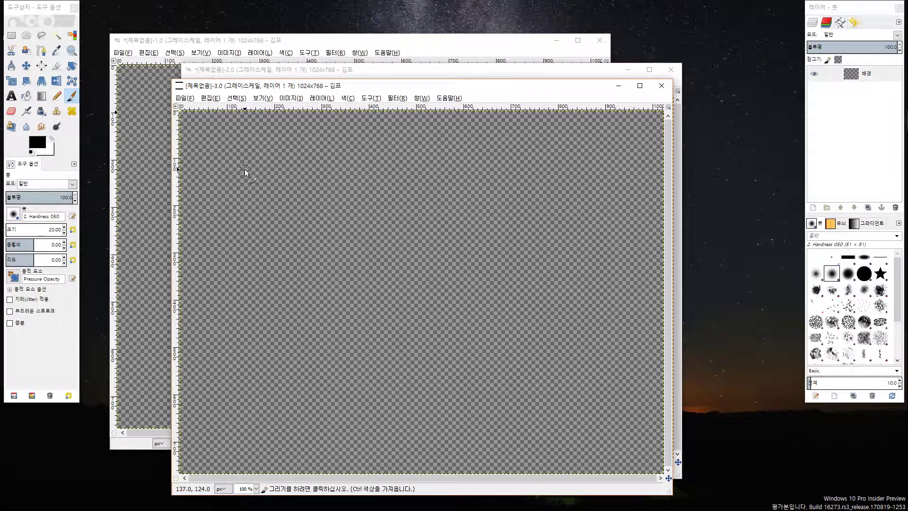
{"action": "left_click_drag", "start_coordinate": [245, 169], "coordinate": [258, 172]}
{"action": "left_click_drag", "start_coordinate": [240, 188], "coordinate": [286, 231]}
{"action": "left_click_drag", "start_coordinate": [303, 194], "coordinate": [337, 238]}
{"action": "mouse_move", "coordinate": [361, 189]}
{"action": "left_mouse_down"}
{"action": "mouse_move", "coordinate": [359, 212]}
{"action": "mouse_move", "coordinate": [374, 212]}
{"action": "mouse_move", "coordinate": [346, 221]}
{"action": "mouse_move", "coordinate": [374, 213]}
{"action": "mouse_move", "coordinate": [361, 229]}
{"action": "mouse_move", "coordinate": [391, 208]}
{"action": "mouse_move", "coordinate": [416, 229]}
{"action": "left_mouse_up"}
{"action": "mouse_move", "coordinate": [442, 197]}
{"action": "left_mouse_down"}
{"action": "mouse_move", "coordinate": [444, 236]}
{"action": "mouse_move", "coordinate": [461, 239]}
{"action": "left_mouse_up"}
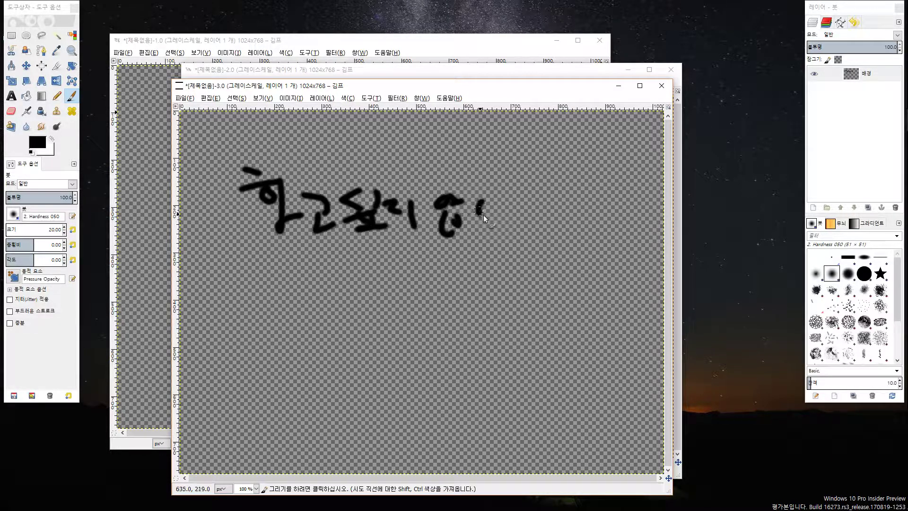
{"action": "left_click_drag", "start_coordinate": [491, 208], "coordinate": [509, 218]}
Handwrite "나태해지고" as a second line and underline both lines of text.
{"action": "left_click_drag", "start_coordinate": [287, 263], "coordinate": [297, 298]}
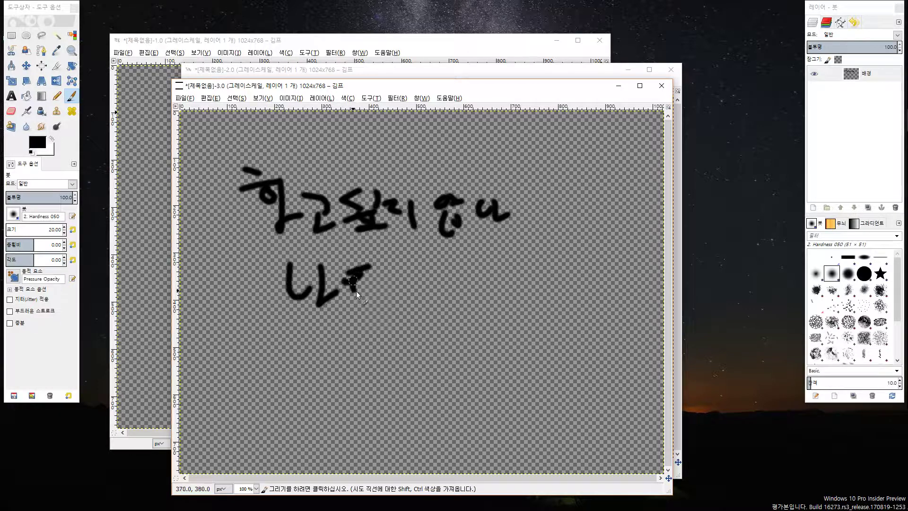
{"action": "mouse_move", "coordinate": [356, 290]}
{"action": "left_mouse_down"}
{"action": "mouse_move", "coordinate": [378, 281]}
{"action": "mouse_move", "coordinate": [396, 305]}
{"action": "mouse_move", "coordinate": [405, 268]}
{"action": "mouse_move", "coordinate": [412, 285]}
{"action": "mouse_move", "coordinate": [472, 279]}
{"action": "mouse_move", "coordinate": [516, 289]}
{"action": "left_mouse_up"}
{"action": "left_click_drag", "start_coordinate": [300, 320], "coordinate": [520, 315]}
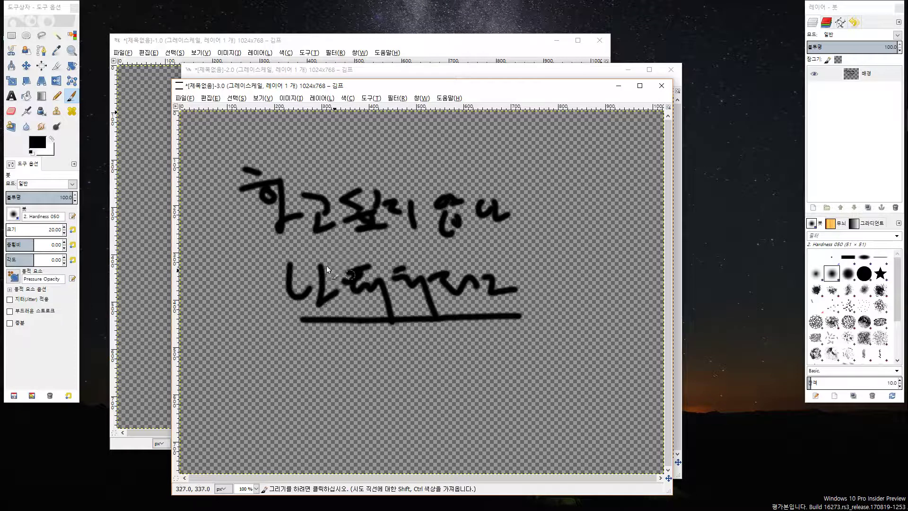
{"action": "left_click_drag", "start_coordinate": [279, 254], "coordinate": [553, 250]}
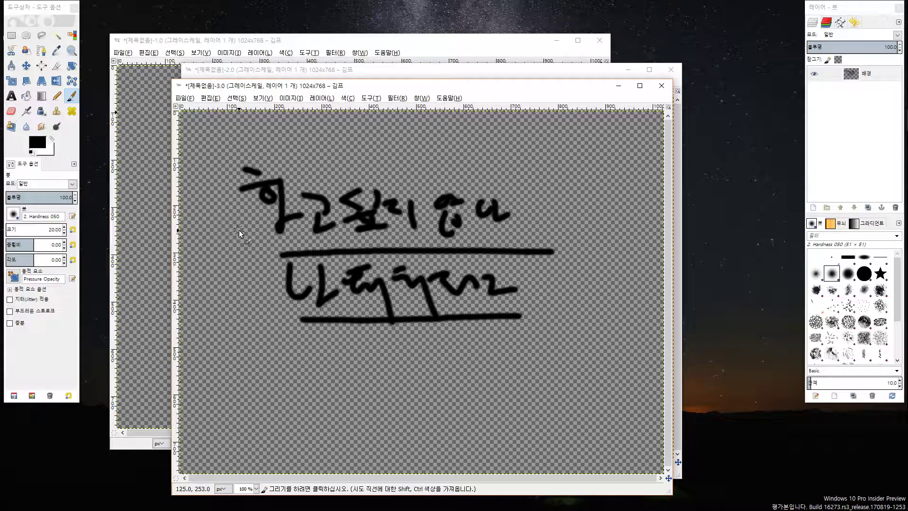
Circle both handwritten lines with a large oval and handwrite "연예인 병" below it.
{"action": "mouse_move", "coordinate": [223, 173]}
{"action": "left_mouse_down"}
{"action": "mouse_move", "coordinate": [278, 153]}
{"action": "mouse_move", "coordinate": [568, 196]}
{"action": "mouse_move", "coordinate": [607, 299]}
{"action": "mouse_move", "coordinate": [434, 391]}
{"action": "mouse_move", "coordinate": [228, 336]}
{"action": "mouse_move", "coordinate": [184, 212]}
{"action": "mouse_move", "coordinate": [205, 177]}
{"action": "mouse_move", "coordinate": [260, 167]}
{"action": "left_mouse_up"}
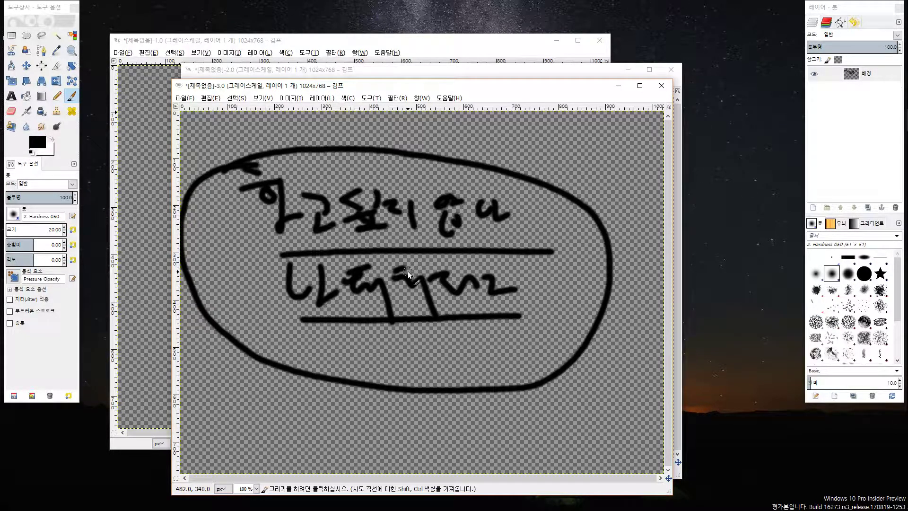
{"action": "mouse_move", "coordinate": [307, 385]}
{"action": "left_mouse_down"}
{"action": "mouse_move", "coordinate": [327, 404]}
{"action": "mouse_move", "coordinate": [338, 397]}
{"action": "mouse_move", "coordinate": [325, 436]}
{"action": "mouse_move", "coordinate": [377, 408]}
{"action": "mouse_move", "coordinate": [393, 427]}
{"action": "left_mouse_up"}
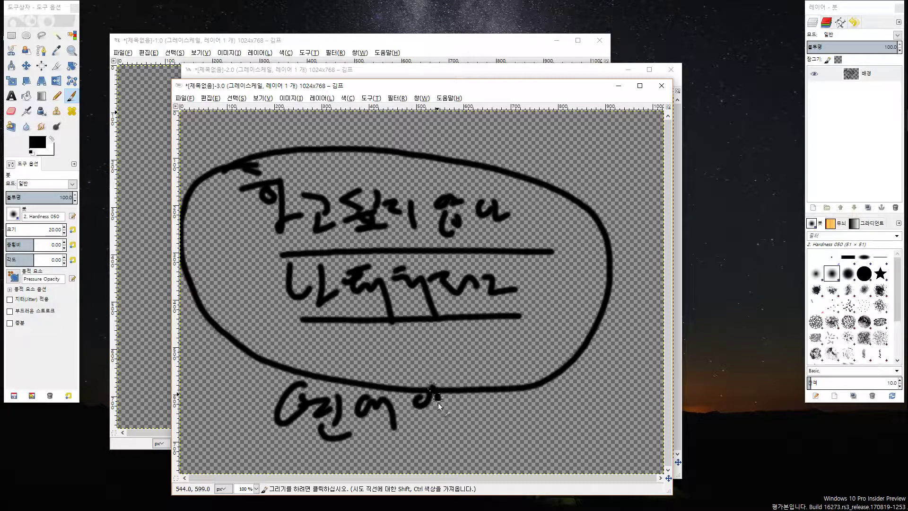
{"action": "mouse_move", "coordinate": [497, 382]}
{"action": "left_mouse_down"}
{"action": "mouse_move", "coordinate": [497, 411]}
{"action": "mouse_move", "coordinate": [517, 430]}
{"action": "mouse_move", "coordinate": [504, 447]}
{"action": "mouse_move", "coordinate": [515, 430]}
{"action": "left_mouse_up"}
{"action": "left_click_drag", "start_coordinate": [426, 406], "coordinate": [423, 398]}
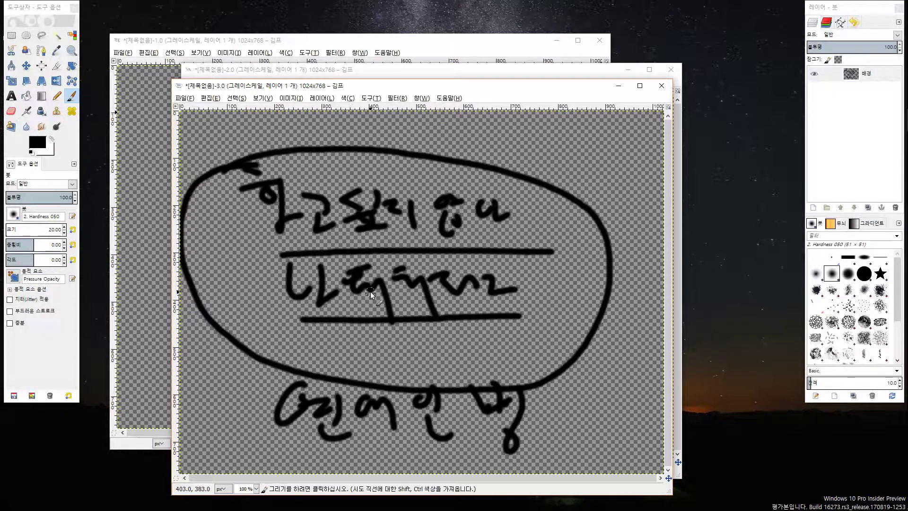
Create a fourth 1024 × 768 image and handwrite a three-syllable Korean heading starting with "성격" on its upper part.
{"action": "left_click", "coordinate": [184, 100]}
{"action": "left_click", "coordinate": [188, 112]}
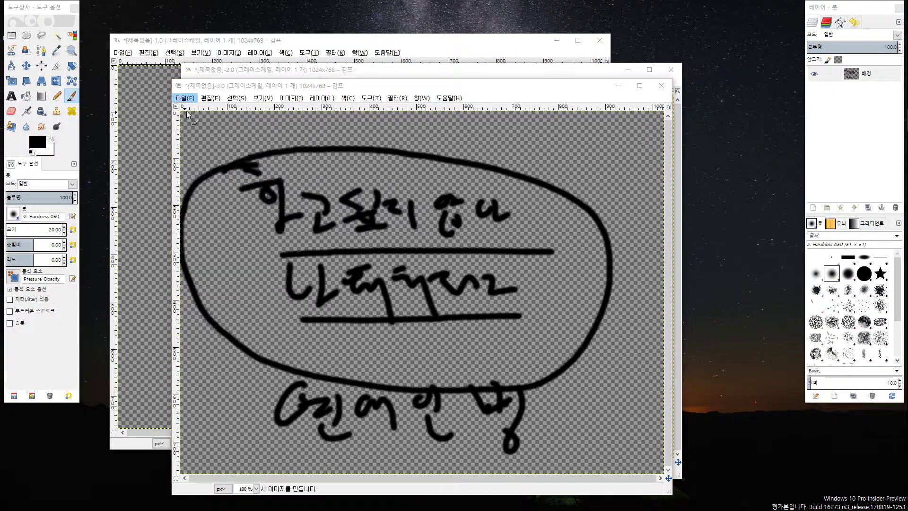
{"action": "left_click", "coordinate": [232, 259]}
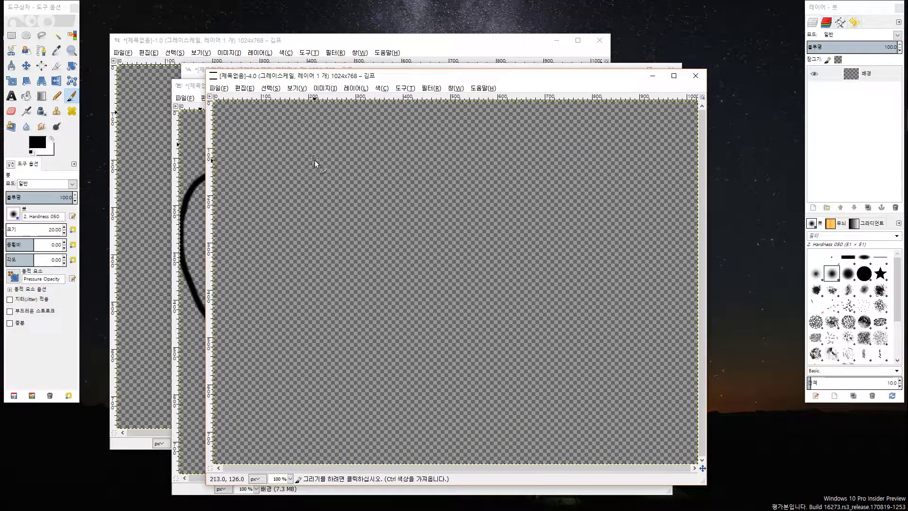
{"action": "mouse_move", "coordinate": [320, 150]}
{"action": "left_mouse_down"}
{"action": "mouse_move", "coordinate": [299, 176]}
{"action": "mouse_move", "coordinate": [319, 184]}
{"action": "mouse_move", "coordinate": [339, 168]}
{"action": "mouse_move", "coordinate": [340, 217]}
{"action": "left_mouse_up"}
{"action": "mouse_move", "coordinate": [364, 185]}
{"action": "left_mouse_down"}
{"action": "mouse_move", "coordinate": [387, 192]}
{"action": "mouse_move", "coordinate": [384, 202]}
{"action": "left_mouse_up"}
{"action": "left_click_drag", "start_coordinate": [392, 217], "coordinate": [426, 243]}
{"action": "mouse_move", "coordinate": [428, 194]}
{"action": "left_mouse_down"}
{"action": "mouse_move", "coordinate": [475, 200]}
{"action": "mouse_move", "coordinate": [496, 215]}
{"action": "left_mouse_up"}
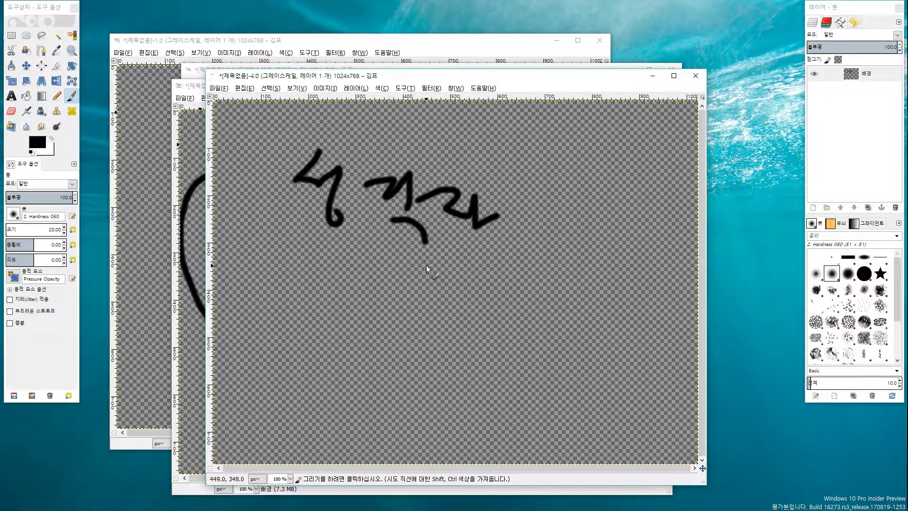
Underline the heading with two long strokes and handwrite a single Korean character below it.
{"action": "left_click_drag", "start_coordinate": [299, 248], "coordinate": [504, 245]}
{"action": "left_click_drag", "start_coordinate": [277, 267], "coordinate": [521, 251]}
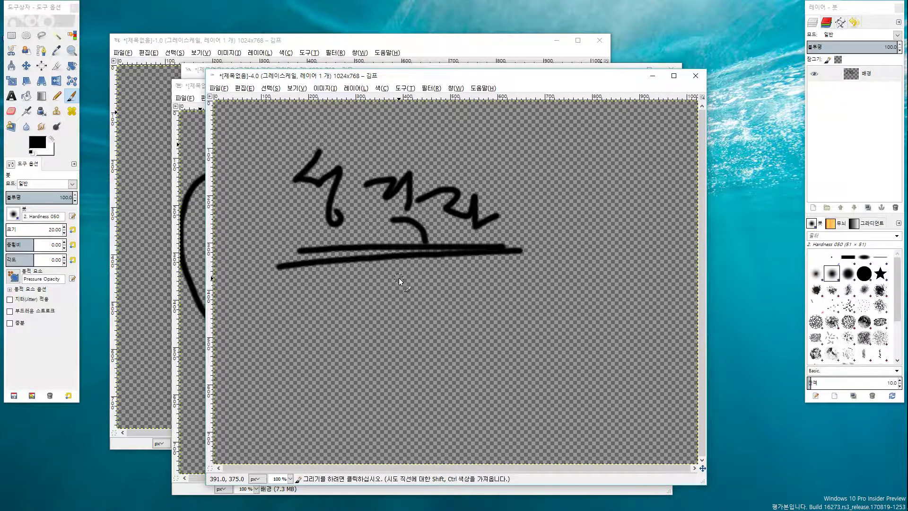
{"action": "left_click_drag", "start_coordinate": [400, 289], "coordinate": [382, 312]}
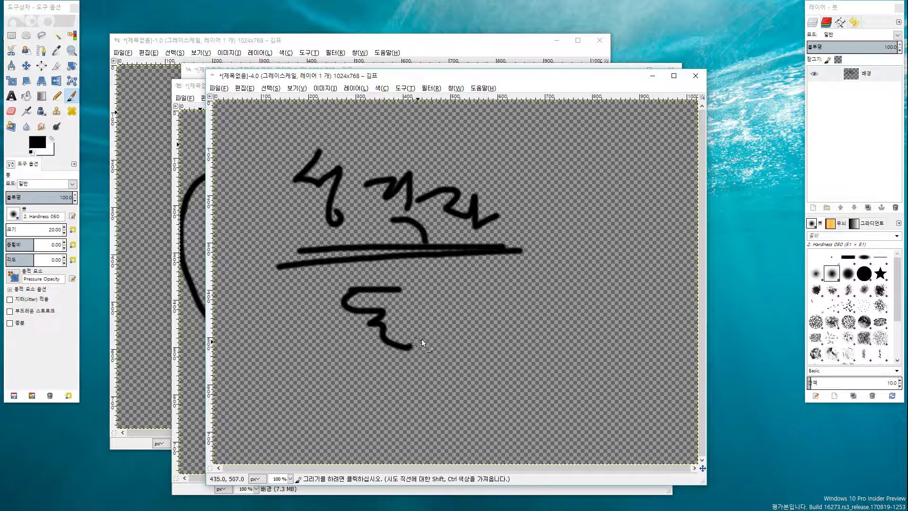
Draw a right-pointing arrow with a short Korean word under it, then handwrite "마녀사냥" below and underline it twice.
{"action": "left_click_drag", "start_coordinate": [440, 319], "coordinate": [531, 297]}
{"action": "mouse_move", "coordinate": [481, 346]}
{"action": "left_mouse_down"}
{"action": "mouse_move", "coordinate": [521, 337]}
{"action": "mouse_move", "coordinate": [543, 361]}
{"action": "left_mouse_up"}
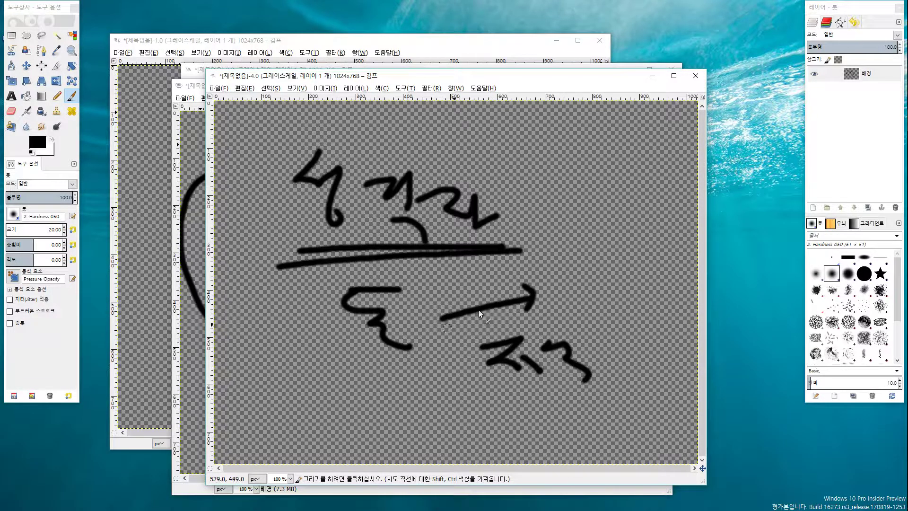
{"action": "left_click_drag", "start_coordinate": [322, 350], "coordinate": [382, 396]}
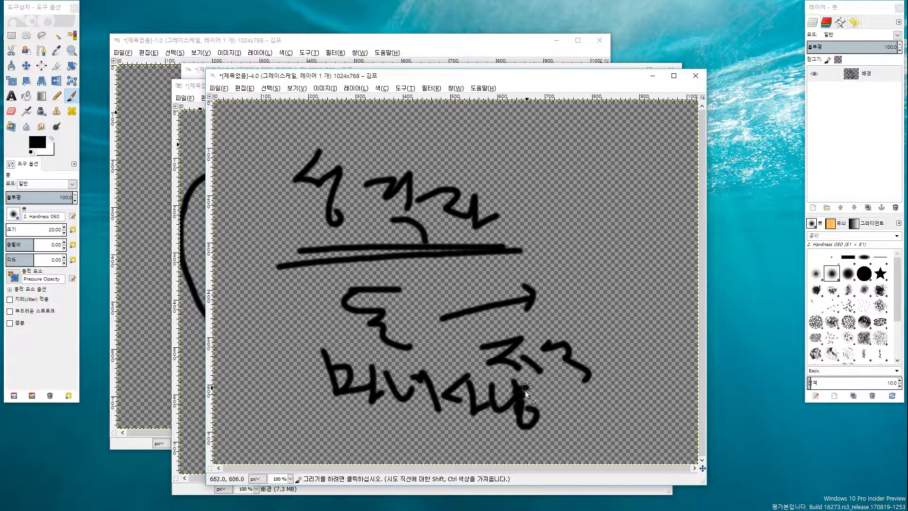
{"action": "left_click_drag", "start_coordinate": [316, 419], "coordinate": [524, 435]}
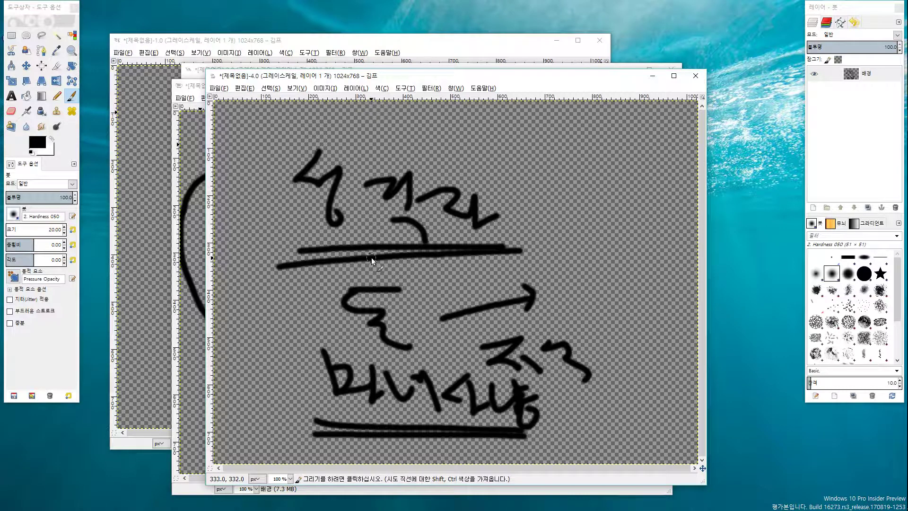
Handwrite "정의" after the heading on the upper part of the fourth image.
{"action": "mouse_move", "coordinate": [509, 152]}
{"action": "left_mouse_down"}
{"action": "mouse_move", "coordinate": [524, 173]}
{"action": "mouse_move", "coordinate": [502, 190]}
{"action": "left_mouse_up"}
{"action": "mouse_move", "coordinate": [513, 175]}
{"action": "left_mouse_down"}
{"action": "mouse_move", "coordinate": [558, 176]}
{"action": "mouse_move", "coordinate": [563, 195]}
{"action": "left_mouse_up"}
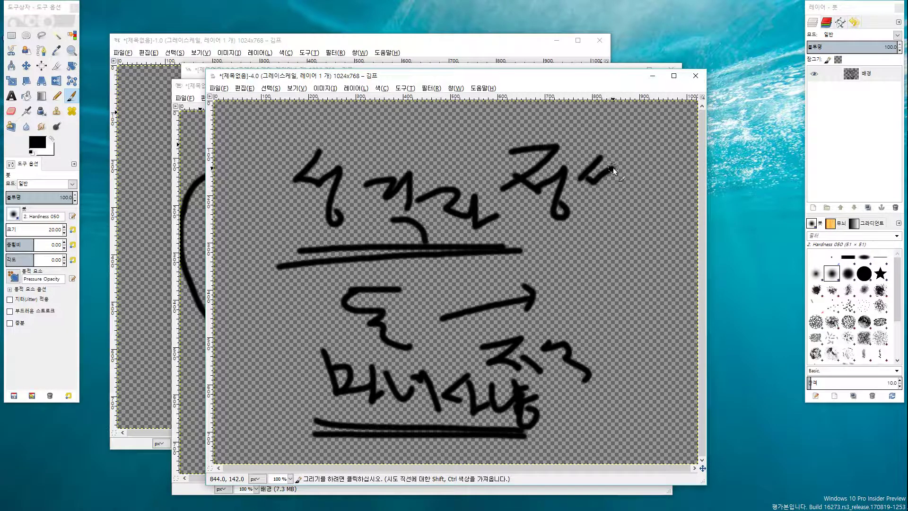
{"action": "mouse_move", "coordinate": [601, 163]}
{"action": "left_mouse_down"}
{"action": "mouse_move", "coordinate": [613, 160]}
{"action": "mouse_move", "coordinate": [633, 227]}
{"action": "left_mouse_up"}
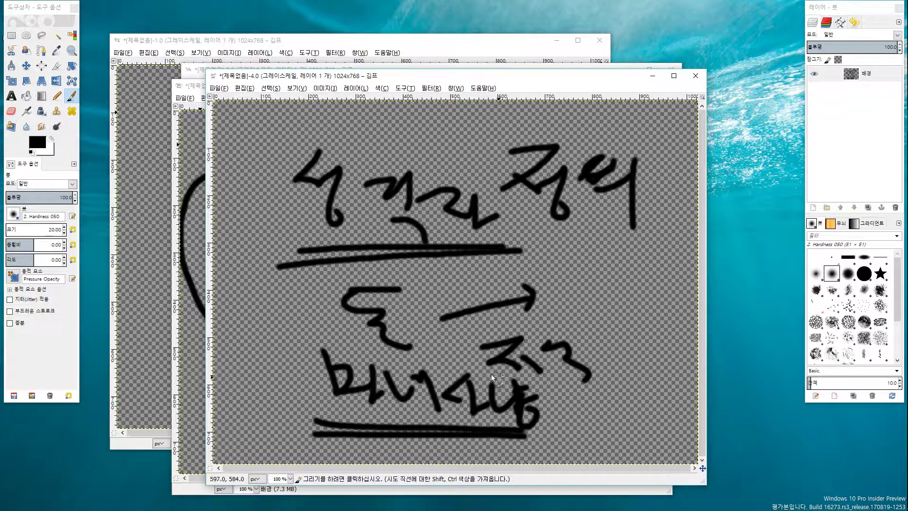
Minimize the fourth image and add more underline strokes beneath all three handwritten lines of the third image.
{"action": "left_click", "coordinate": [652, 75]}
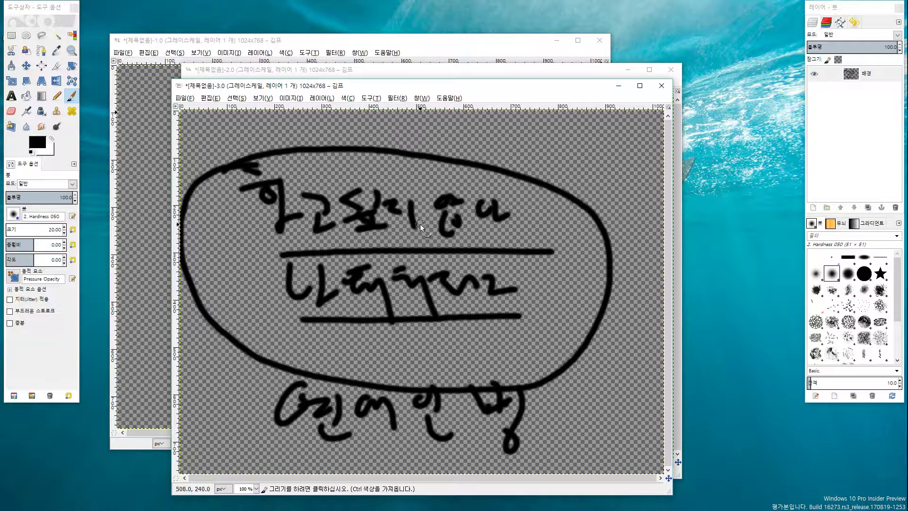
{"action": "left_click_drag", "start_coordinate": [260, 259], "coordinate": [526, 255]}
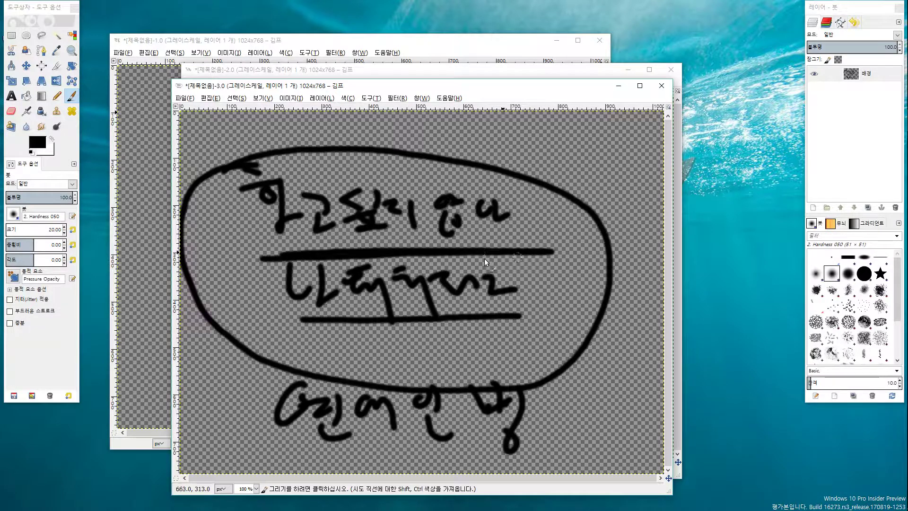
{"action": "left_click_drag", "start_coordinate": [305, 316], "coordinate": [479, 324]}
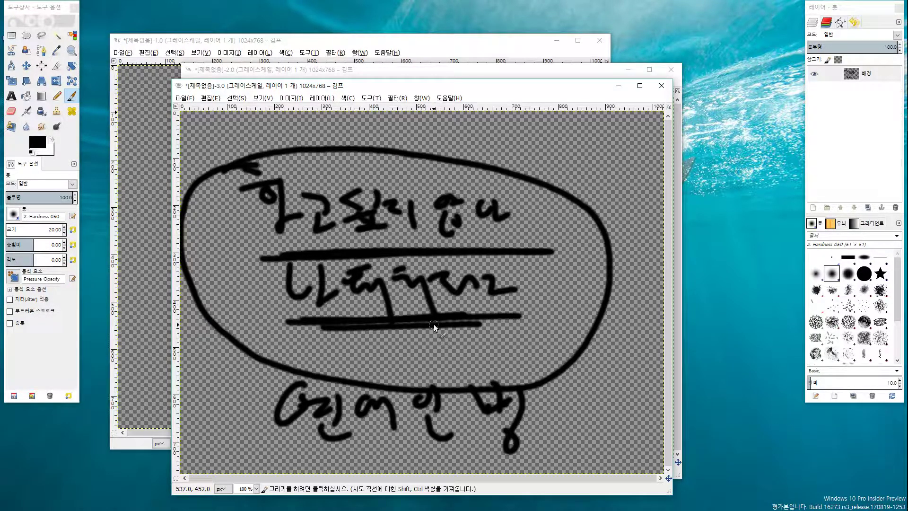
{"action": "left_click_drag", "start_coordinate": [300, 448], "coordinate": [472, 455]}
{"action": "left_click_drag", "start_coordinate": [335, 460], "coordinate": [514, 461]}
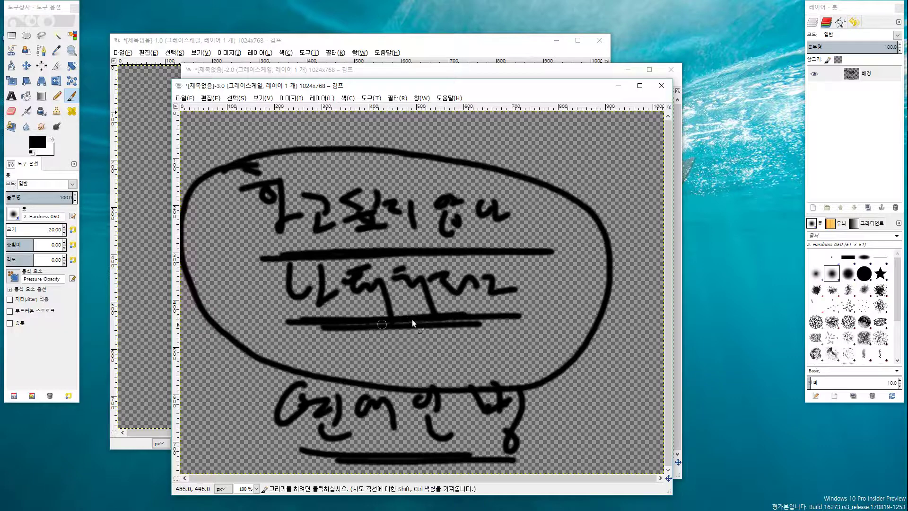
Create a fifth 1024 × 768 image, move its window clear of the toolbox, and draw a circle with an arrow pointing into it.
{"action": "left_click", "coordinate": [184, 97]}
{"action": "left_click", "coordinate": [203, 110]}
{"action": "left_click", "coordinate": [239, 259]}
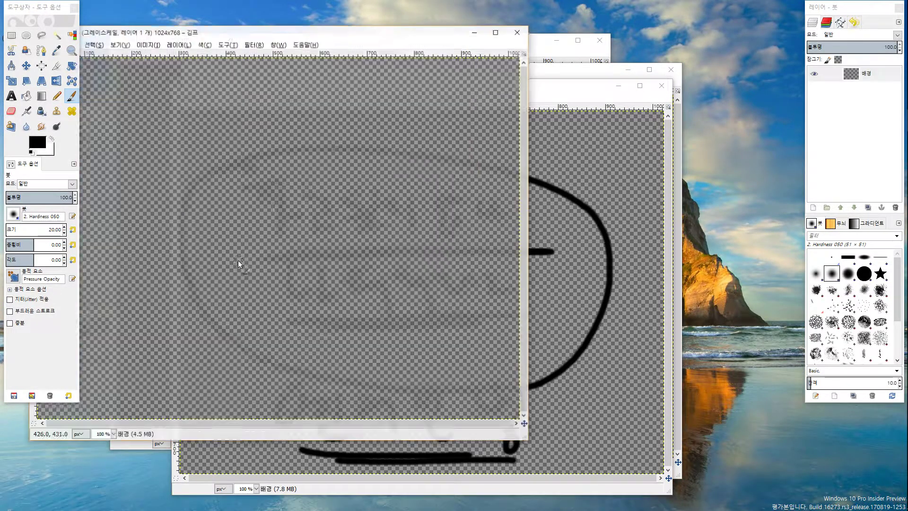
{"action": "left_click_drag", "start_coordinate": [371, 30], "coordinate": [497, 59]}
{"action": "mouse_move", "coordinate": [440, 191]}
{"action": "left_mouse_down"}
{"action": "mouse_move", "coordinate": [408, 207]}
{"action": "mouse_move", "coordinate": [409, 266]}
{"action": "mouse_move", "coordinate": [481, 280]}
{"action": "mouse_move", "coordinate": [500, 229]}
{"action": "mouse_move", "coordinate": [468, 193]}
{"action": "mouse_move", "coordinate": [434, 193]}
{"action": "left_mouse_up"}
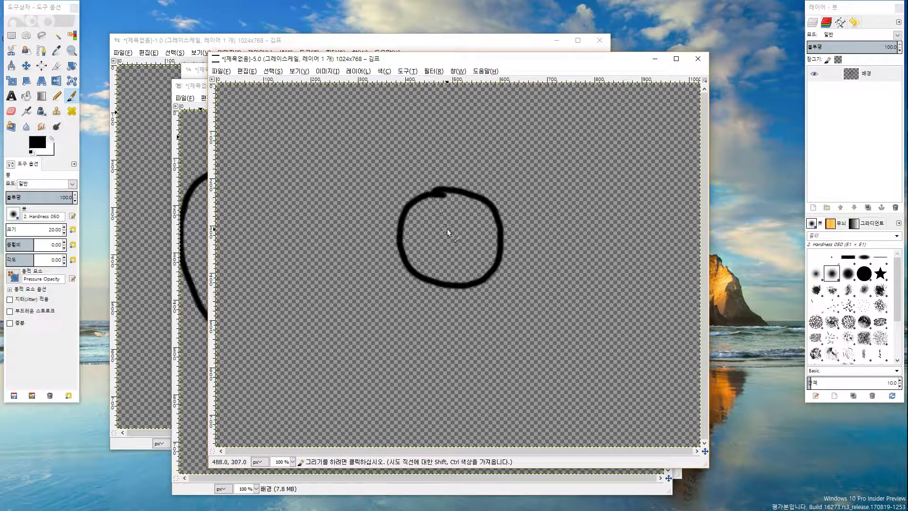
{"action": "mouse_move", "coordinate": [636, 262]}
{"action": "left_mouse_down"}
{"action": "mouse_move", "coordinate": [560, 245]}
{"action": "mouse_move", "coordinate": [476, 244]}
{"action": "left_mouse_up"}
{"action": "left_click_drag", "start_coordinate": [483, 219], "coordinate": [472, 238]}
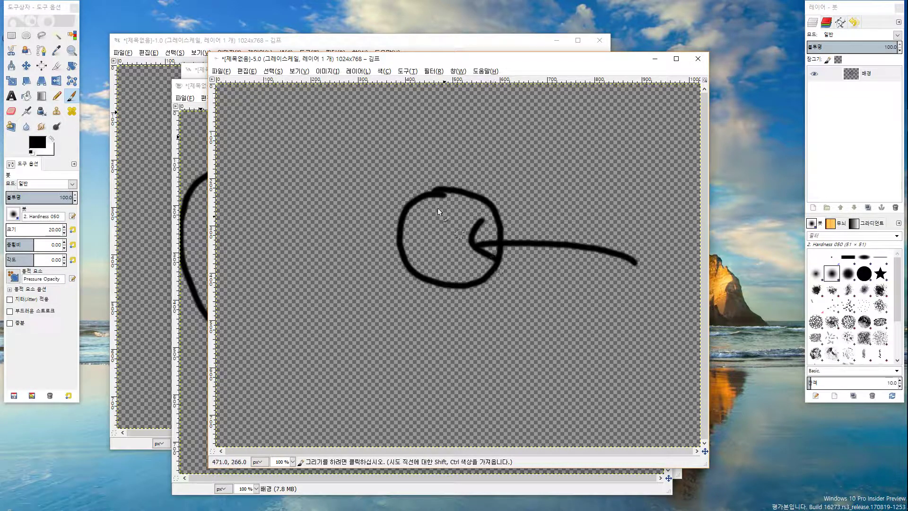
Box the circle with a square and handwrite "TV" above it, with a short arrow rising beside the label.
{"action": "mouse_move", "coordinate": [404, 195]}
{"action": "left_mouse_down"}
{"action": "mouse_move", "coordinate": [487, 198]}
{"action": "mouse_move", "coordinate": [500, 220]}
{"action": "mouse_move", "coordinate": [491, 278]}
{"action": "left_mouse_up"}
{"action": "mouse_move", "coordinate": [405, 200]}
{"action": "left_mouse_down"}
{"action": "mouse_move", "coordinate": [400, 273]}
{"action": "mouse_move", "coordinate": [486, 283]}
{"action": "left_mouse_up"}
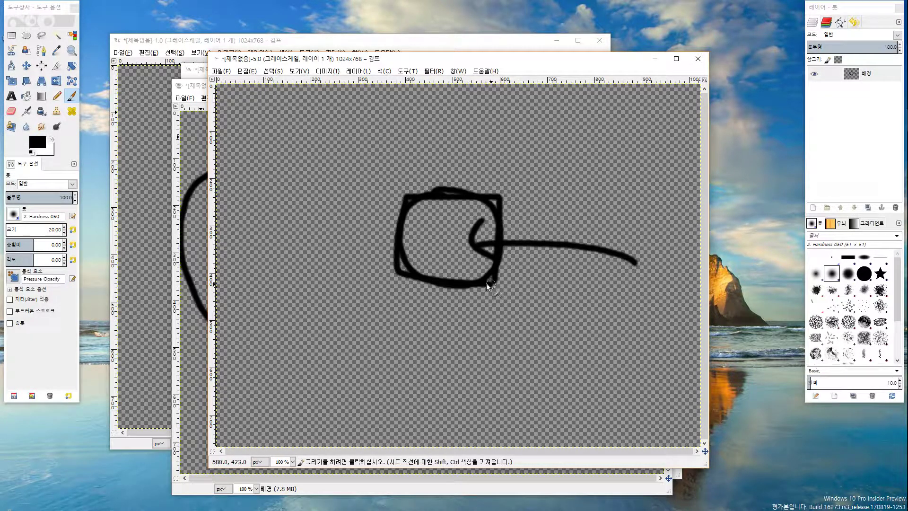
{"action": "mouse_move", "coordinate": [430, 145]}
{"action": "left_mouse_down"}
{"action": "mouse_move", "coordinate": [453, 145]}
{"action": "mouse_move", "coordinate": [457, 177]}
{"action": "left_mouse_up"}
{"action": "mouse_move", "coordinate": [498, 151]}
{"action": "left_mouse_down"}
{"action": "mouse_move", "coordinate": [479, 171]}
{"action": "mouse_move", "coordinate": [469, 144]}
{"action": "left_mouse_up"}
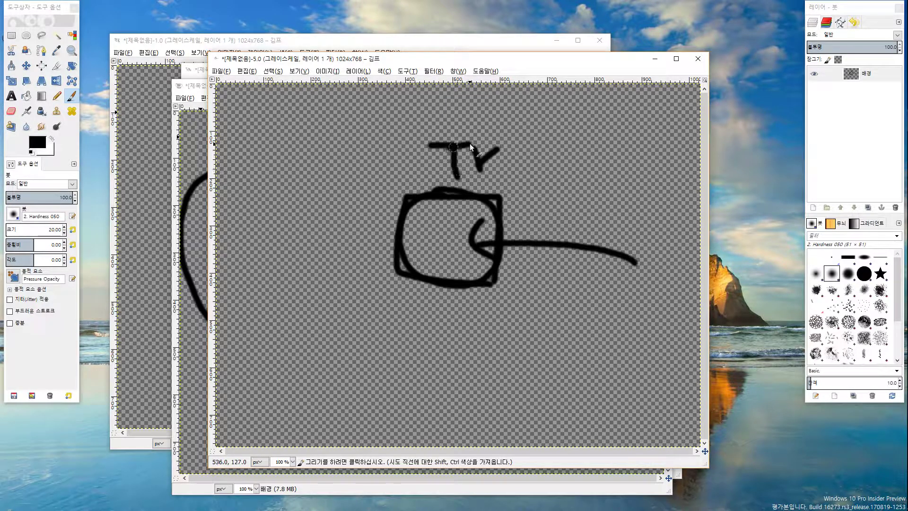
{"action": "left_click_drag", "start_coordinate": [476, 187], "coordinate": [522, 163]}
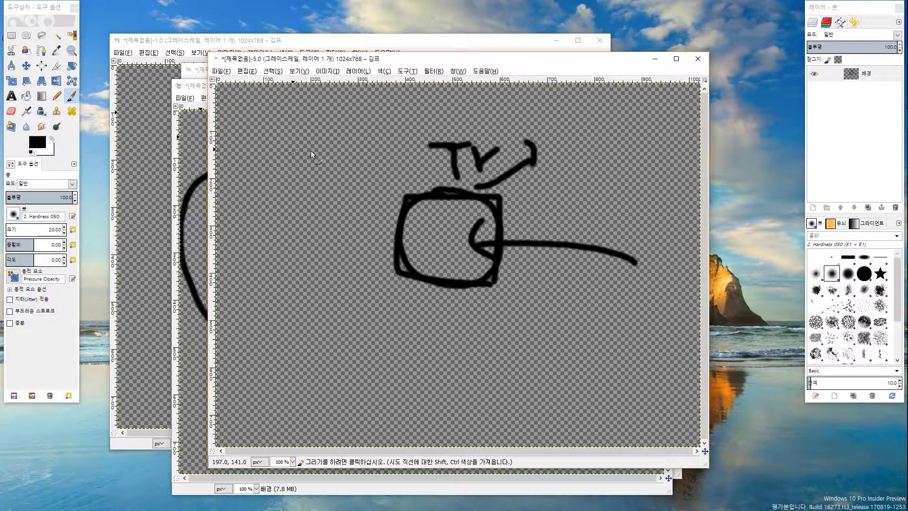
Draw a wide rectangle on the canvas's upper left and a tall rectangle below it.
{"action": "mouse_move", "coordinate": [283, 169]}
{"action": "left_mouse_down"}
{"action": "mouse_move", "coordinate": [363, 150]}
{"action": "mouse_move", "coordinate": [285, 161]}
{"action": "left_mouse_up"}
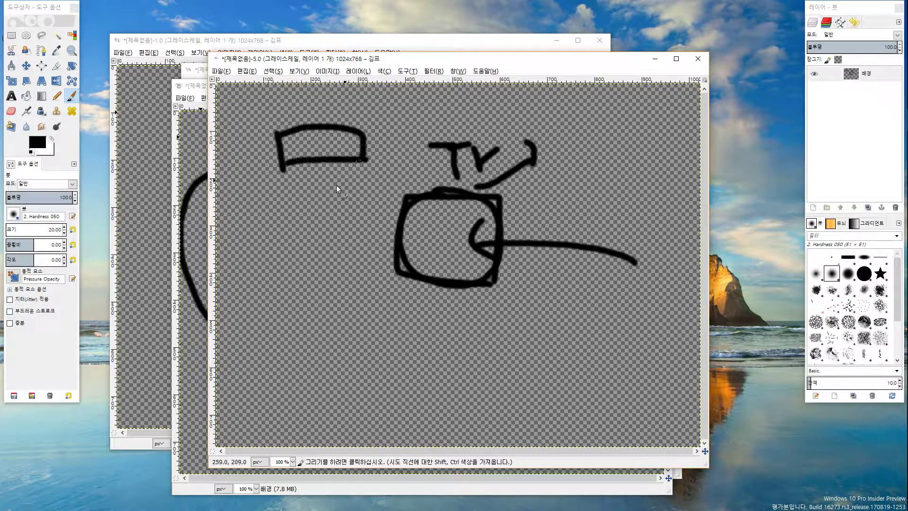
{"action": "left_click_drag", "start_coordinate": [260, 217], "coordinate": [267, 294]}
{"action": "mouse_move", "coordinate": [256, 218]}
{"action": "left_mouse_down"}
{"action": "mouse_move", "coordinate": [266, 293]}
{"action": "mouse_move", "coordinate": [293, 213]}
{"action": "mouse_move", "coordinate": [280, 293]}
{"action": "mouse_move", "coordinate": [308, 285]}
{"action": "left_mouse_up"}
{"action": "mouse_move", "coordinate": [265, 293]}
{"action": "left_mouse_down"}
{"action": "mouse_move", "coordinate": [294, 215]}
{"action": "mouse_move", "coordinate": [280, 292]}
{"action": "mouse_move", "coordinate": [315, 289]}
{"action": "left_mouse_up"}
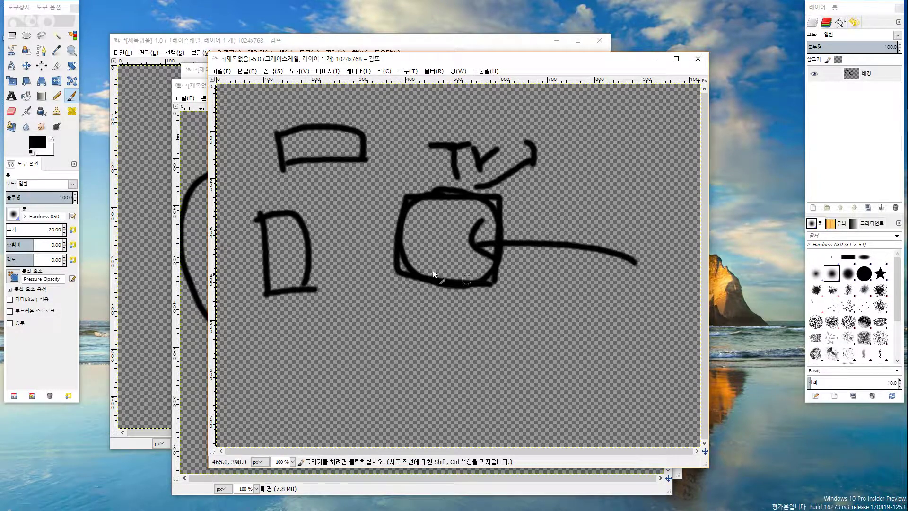
Handwrite two short Korean words, one under the other, beneath the boxed circle.
{"action": "left_click_drag", "start_coordinate": [413, 302], "coordinate": [435, 347]}
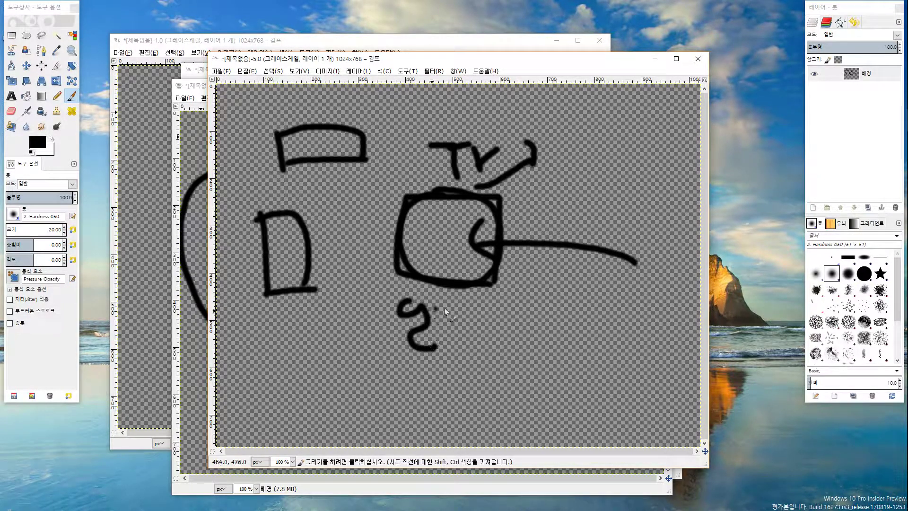
{"action": "mouse_move", "coordinate": [452, 302]}
{"action": "left_mouse_down"}
{"action": "mouse_move", "coordinate": [465, 341]}
{"action": "mouse_move", "coordinate": [484, 339]}
{"action": "mouse_move", "coordinate": [491, 299]}
{"action": "left_mouse_up"}
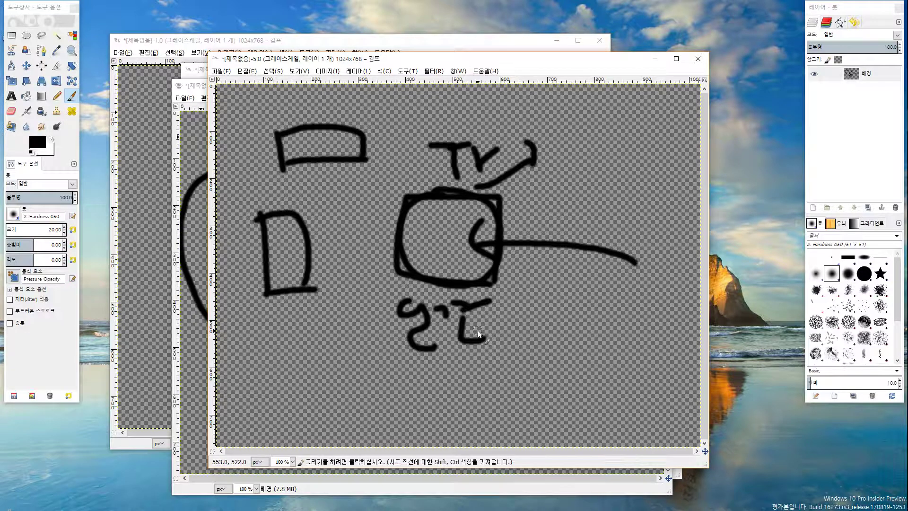
{"action": "mouse_move", "coordinate": [469, 376]}
{"action": "left_mouse_down"}
{"action": "mouse_move", "coordinate": [467, 406]}
{"action": "mouse_move", "coordinate": [535, 412]}
{"action": "left_mouse_up"}
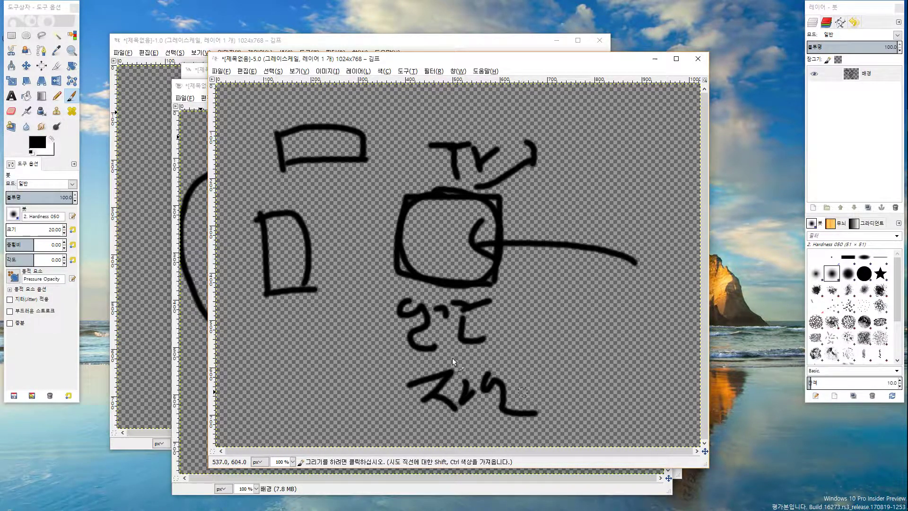
Draw additional rectangular outlines over and around the square beneath the "TV" label.
{"action": "mouse_move", "coordinate": [415, 199]}
{"action": "left_mouse_down"}
{"action": "mouse_move", "coordinate": [493, 200]}
{"action": "mouse_move", "coordinate": [490, 274]}
{"action": "left_mouse_up"}
{"action": "mouse_move", "coordinate": [376, 194]}
{"action": "left_mouse_down"}
{"action": "mouse_move", "coordinate": [379, 272]}
{"action": "mouse_move", "coordinate": [533, 282]}
{"action": "left_mouse_up"}
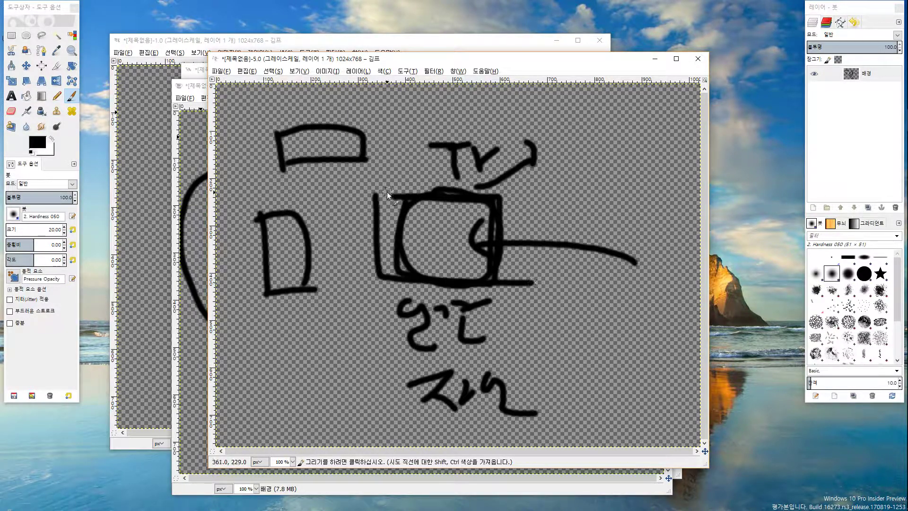
{"action": "left_click_drag", "start_coordinate": [386, 191], "coordinate": [522, 191]}
{"action": "left_click_drag", "start_coordinate": [522, 191], "coordinate": [521, 271]}
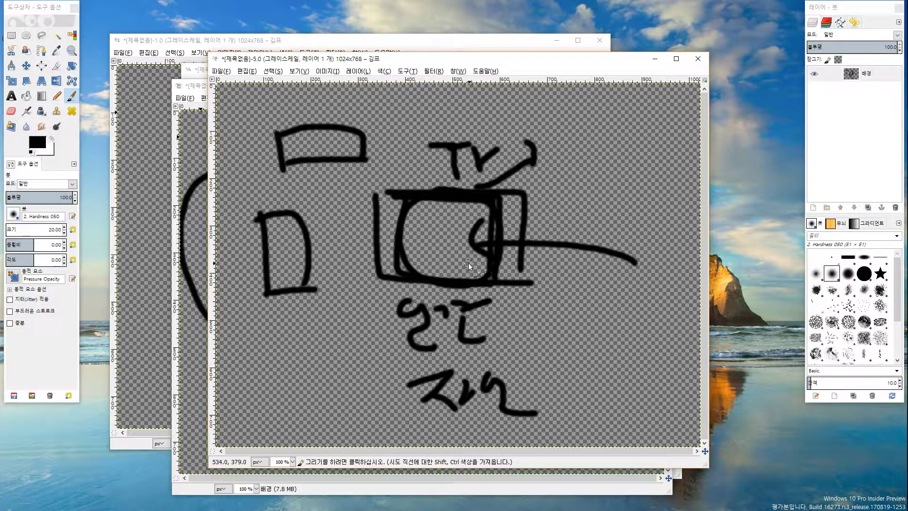
{"action": "mouse_move", "coordinate": [404, 180]}
{"action": "left_mouse_down"}
{"action": "mouse_move", "coordinate": [457, 180]}
{"action": "mouse_move", "coordinate": [526, 263]}
{"action": "left_mouse_up"}
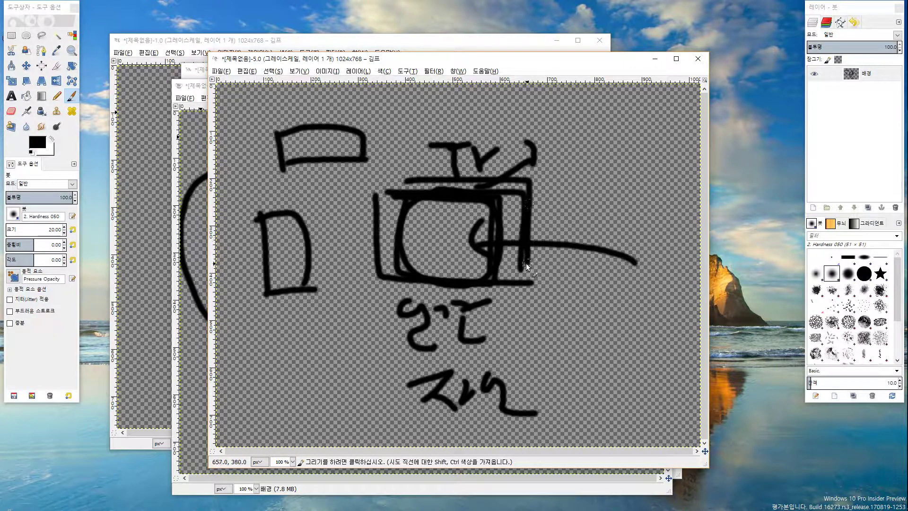
{"action": "left_click_drag", "start_coordinate": [403, 200], "coordinate": [402, 279]}
Handwrite a Korean word below the tall rectangle, then draw an arrow between the central words leading right to an underlined Korean word.
{"action": "left_click", "coordinate": [296, 332]}
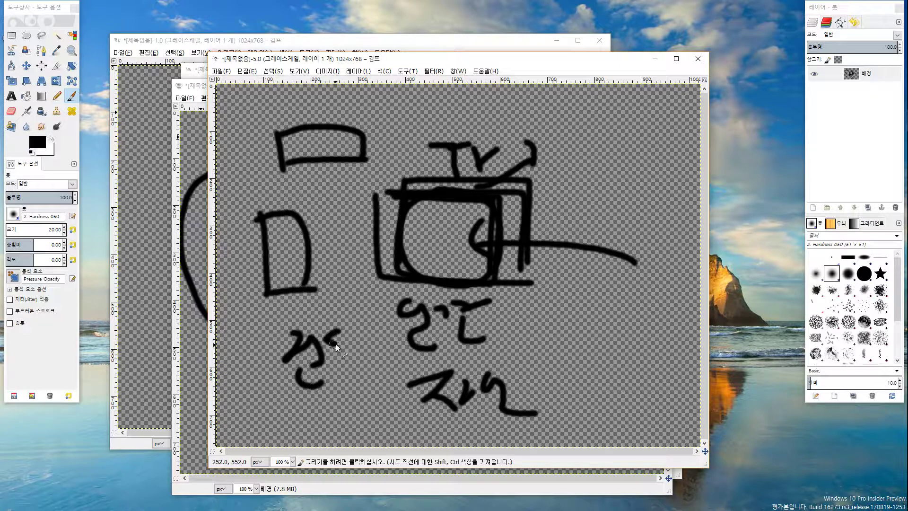
{"action": "mouse_move", "coordinate": [428, 352]}
{"action": "left_mouse_down"}
{"action": "mouse_move", "coordinate": [602, 343]}
{"action": "mouse_move", "coordinate": [627, 330]}
{"action": "mouse_move", "coordinate": [664, 369]}
{"action": "left_mouse_up"}
{"action": "left_click_drag", "start_coordinate": [571, 376], "coordinate": [638, 372]}
Create a sixth 1024 × 768 image and draw a letter "Y" enclosed in a rough polygon on its upper left.
{"action": "left_click", "coordinate": [221, 71]}
{"action": "left_click", "coordinate": [231, 81]}
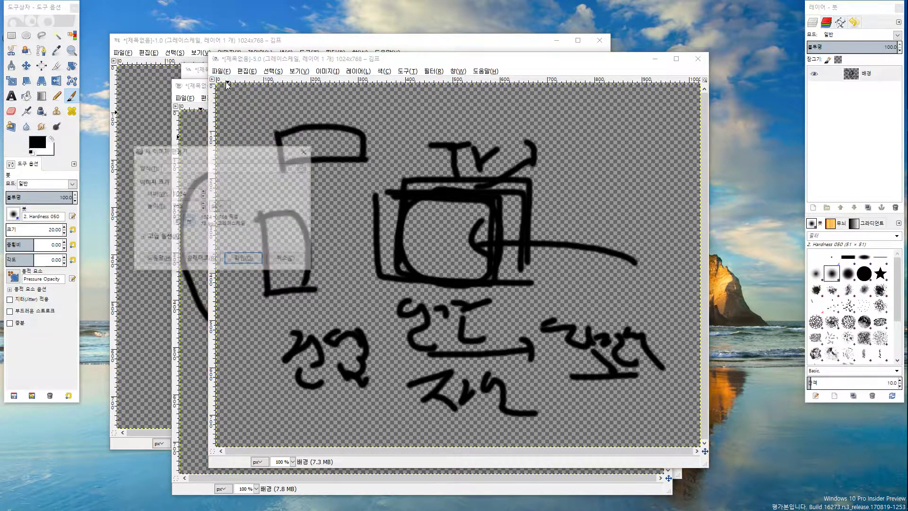
{"action": "left_click", "coordinate": [244, 259]}
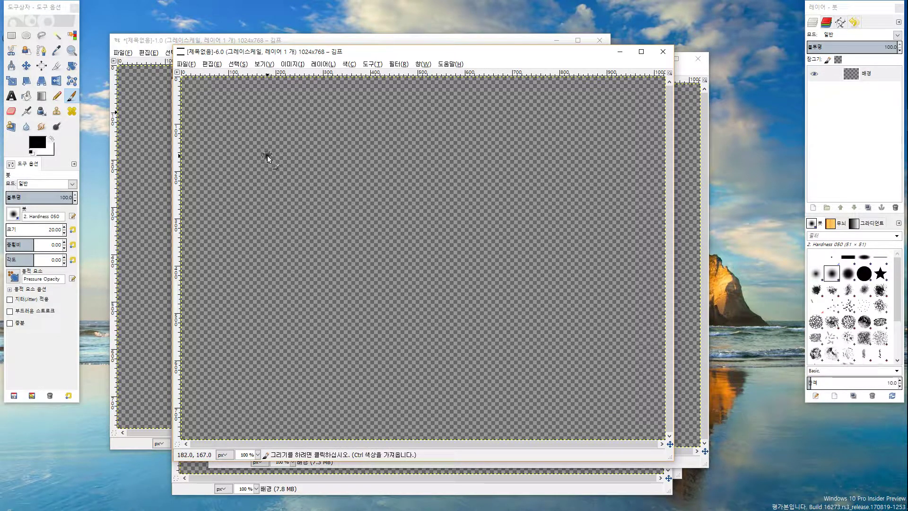
{"action": "left_click_drag", "start_coordinate": [267, 155], "coordinate": [290, 189]}
{"action": "mouse_move", "coordinate": [326, 152]}
{"action": "left_mouse_down"}
{"action": "mouse_move", "coordinate": [297, 214]}
{"action": "mouse_move", "coordinate": [299, 232]}
{"action": "left_mouse_up"}
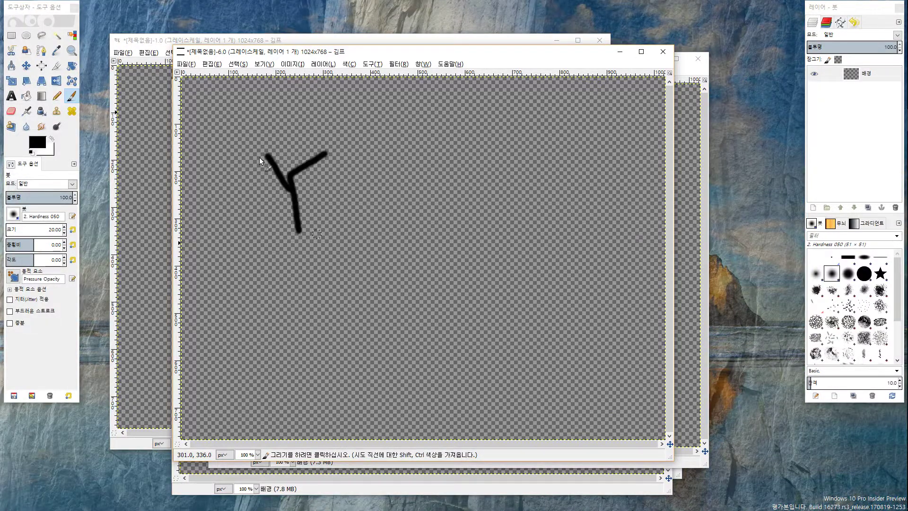
{"action": "mouse_move", "coordinate": [259, 157]}
{"action": "left_mouse_down"}
{"action": "mouse_move", "coordinate": [357, 226]}
{"action": "mouse_move", "coordinate": [327, 248]}
{"action": "left_mouse_up"}
Draw a circled letter "A" beside the enclosed "Y" and a short arrow pointing from the "Y" toward it.
{"action": "left_click_drag", "start_coordinate": [487, 154], "coordinate": [456, 239]}
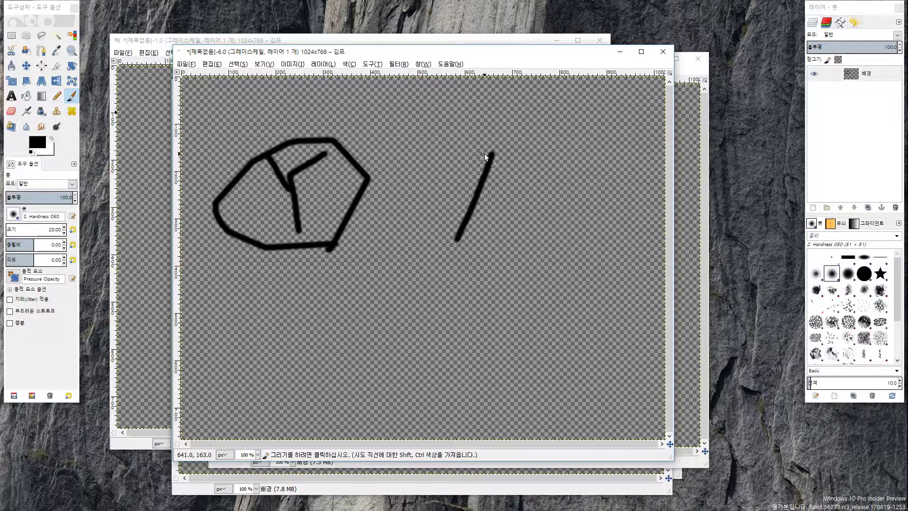
{"action": "left_click_drag", "start_coordinate": [484, 153], "coordinate": [518, 226]}
{"action": "left_click_drag", "start_coordinate": [462, 203], "coordinate": [494, 200]}
{"action": "mouse_move", "coordinate": [490, 281]}
{"action": "left_mouse_down"}
{"action": "mouse_move", "coordinate": [492, 129]}
{"action": "mouse_move", "coordinate": [498, 268]}
{"action": "left_mouse_up"}
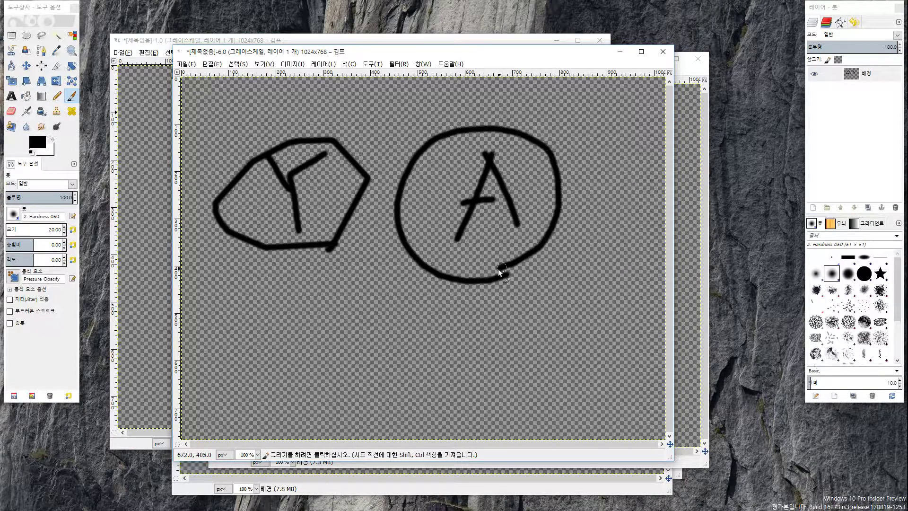
{"action": "left_click_drag", "start_coordinate": [374, 140], "coordinate": [406, 143]}
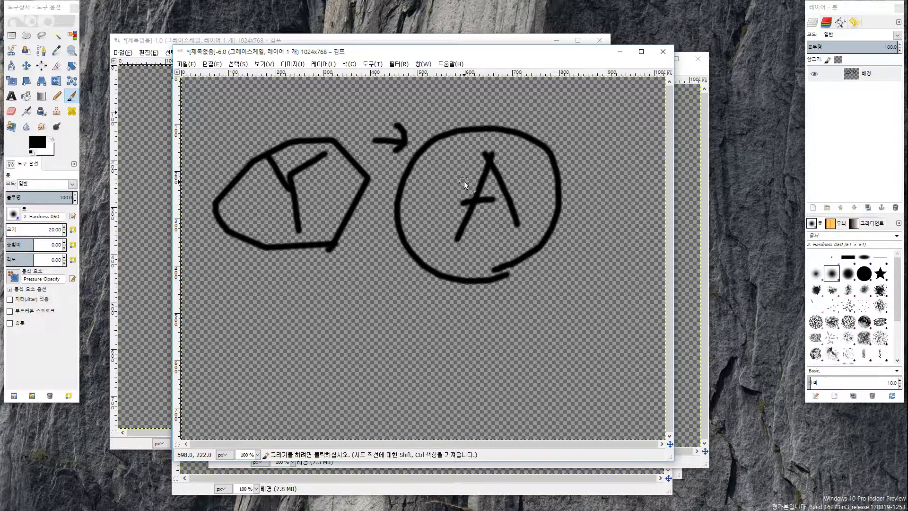
Handwrite a three-syllable Korean word starting with "비" on the lower part of the image.
{"action": "left_click_drag", "start_coordinate": [285, 331], "coordinate": [327, 341]}
{"action": "left_click_drag", "start_coordinate": [327, 324], "coordinate": [336, 376]}
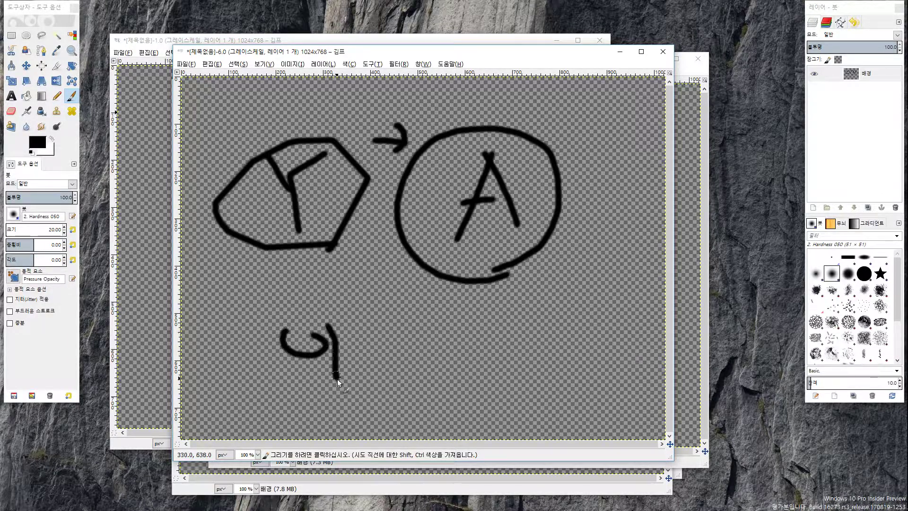
{"action": "mouse_move", "coordinate": [364, 349]}
{"action": "left_mouse_down"}
{"action": "mouse_move", "coordinate": [392, 372]}
{"action": "mouse_move", "coordinate": [405, 327]}
{"action": "mouse_move", "coordinate": [414, 355]}
{"action": "mouse_move", "coordinate": [442, 382]}
{"action": "mouse_move", "coordinate": [414, 366]}
{"action": "mouse_move", "coordinate": [437, 373]}
{"action": "mouse_move", "coordinate": [440, 398]}
{"action": "left_mouse_up"}
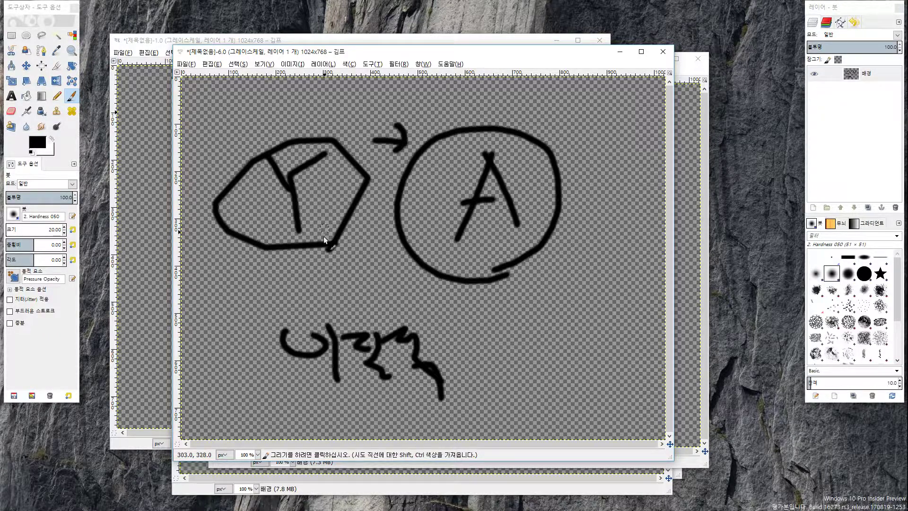
Draw a rounded loop around the "Y" shape and retrace the circle around the "A".
{"action": "mouse_move", "coordinate": [364, 202]}
{"action": "left_mouse_down"}
{"action": "mouse_move", "coordinate": [346, 234]}
{"action": "mouse_move", "coordinate": [336, 143]}
{"action": "mouse_move", "coordinate": [334, 236]}
{"action": "left_mouse_up"}
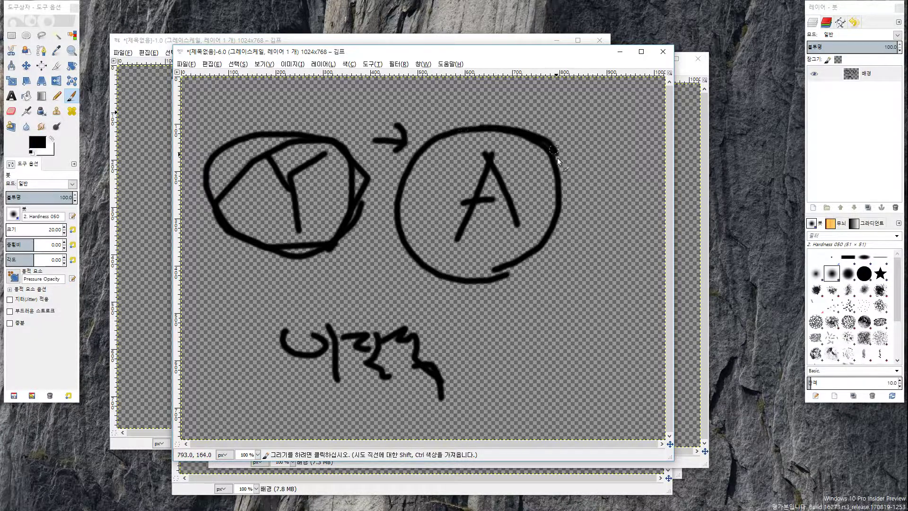
{"action": "mouse_move", "coordinate": [557, 158]}
{"action": "left_mouse_down"}
{"action": "mouse_move", "coordinate": [558, 234]}
{"action": "mouse_move", "coordinate": [518, 274]}
{"action": "left_mouse_up"}
{"action": "mouse_move", "coordinate": [455, 277]}
{"action": "left_mouse_down"}
{"action": "mouse_move", "coordinate": [417, 243]}
{"action": "mouse_move", "coordinate": [406, 161]}
{"action": "left_mouse_up"}
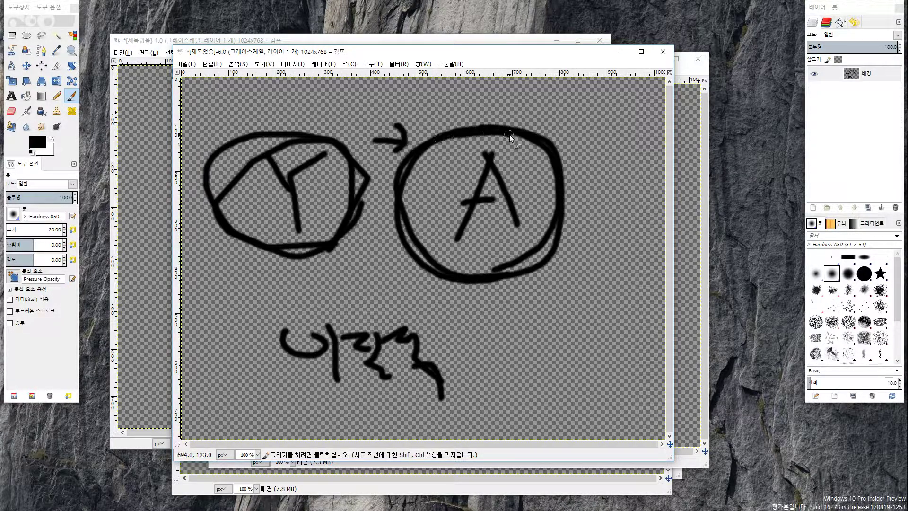
Draw an arrow from the "A" circle back toward the "Y" and a stack of short horizontal strokes beneath the "Y".
{"action": "mouse_move", "coordinate": [434, 219]}
{"action": "left_mouse_down"}
{"action": "mouse_move", "coordinate": [349, 259]}
{"action": "mouse_move", "coordinate": [363, 271]}
{"action": "left_mouse_up"}
{"action": "mouse_move", "coordinate": [238, 274]}
{"action": "left_mouse_down"}
{"action": "mouse_move", "coordinate": [289, 272]}
{"action": "mouse_move", "coordinate": [292, 286]}
{"action": "left_mouse_up"}
{"action": "mouse_move", "coordinate": [235, 301]}
{"action": "left_mouse_down"}
{"action": "mouse_move", "coordinate": [298, 298]}
{"action": "mouse_move", "coordinate": [300, 312]}
{"action": "left_mouse_up"}
{"action": "left_click_drag", "start_coordinate": [213, 328], "coordinate": [282, 318]}
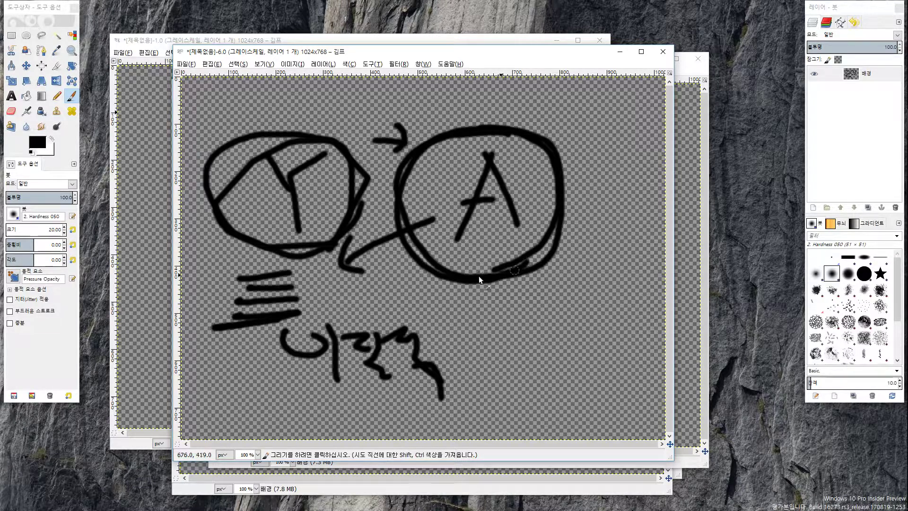
Draw larger loops around the circled "A" and handwrite an underlined two-line Korean phrase below it.
{"action": "mouse_move", "coordinate": [411, 258]}
{"action": "left_mouse_down"}
{"action": "mouse_move", "coordinate": [519, 125]}
{"action": "mouse_move", "coordinate": [494, 278]}
{"action": "mouse_move", "coordinate": [596, 190]}
{"action": "mouse_move", "coordinate": [376, 215]}
{"action": "mouse_move", "coordinate": [534, 291]}
{"action": "mouse_move", "coordinate": [517, 283]}
{"action": "left_mouse_up"}
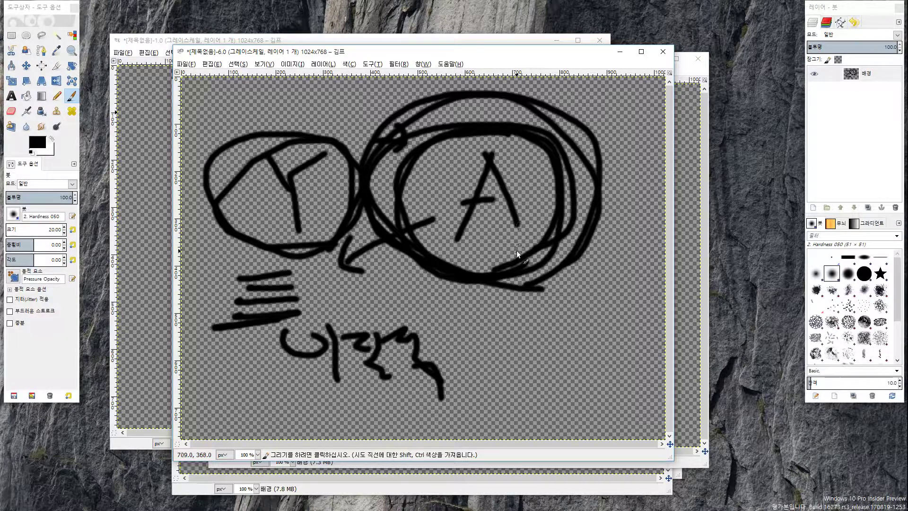
{"action": "mouse_move", "coordinate": [483, 300]}
{"action": "left_mouse_down"}
{"action": "mouse_move", "coordinate": [462, 332]}
{"action": "mouse_move", "coordinate": [478, 359]}
{"action": "mouse_move", "coordinate": [506, 331]}
{"action": "mouse_move", "coordinate": [522, 349]}
{"action": "left_mouse_up"}
{"action": "left_click_drag", "start_coordinate": [502, 360], "coordinate": [523, 378]}
{"action": "left_click_drag", "start_coordinate": [533, 363], "coordinate": [534, 371]}
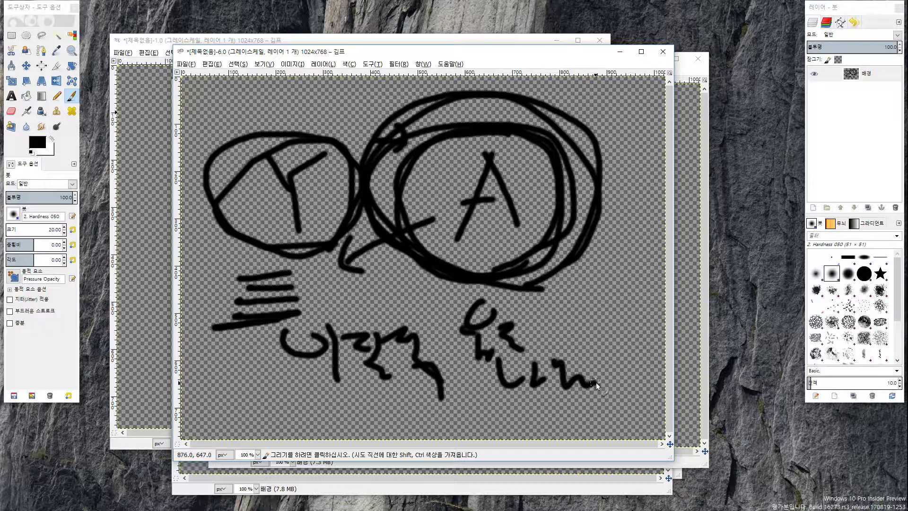
{"action": "left_click_drag", "start_coordinate": [521, 410], "coordinate": [599, 405]}
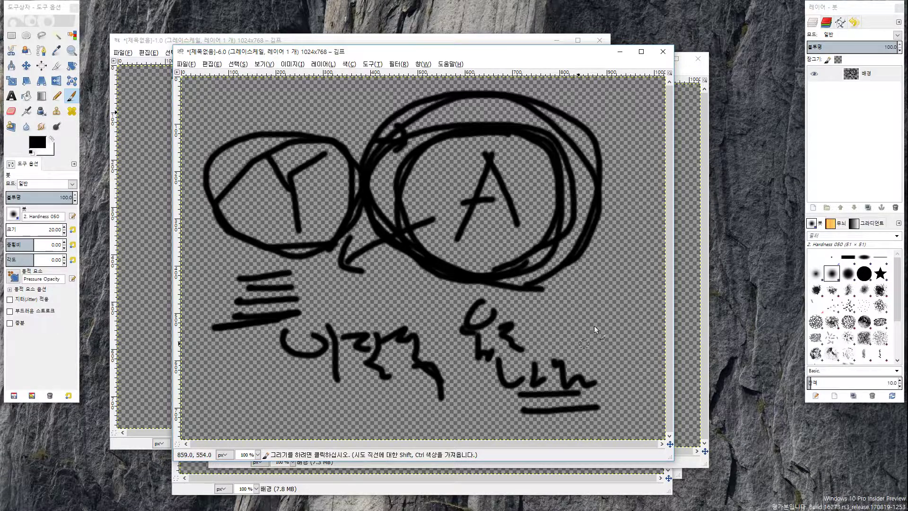
Draw a bold X beside the Korean phrase under the "A" and thicken the lower underline.
{"action": "left_click_drag", "start_coordinate": [596, 317], "coordinate": [555, 354]}
{"action": "left_click_drag", "start_coordinate": [555, 316], "coordinate": [592, 351]}
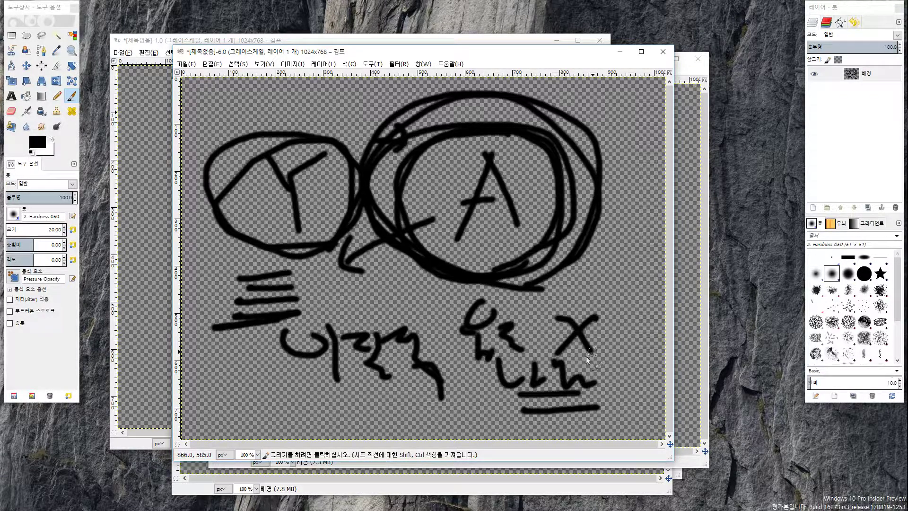
{"action": "mouse_move", "coordinate": [558, 379]}
{"action": "left_mouse_down"}
{"action": "mouse_move", "coordinate": [565, 350]}
{"action": "mouse_move", "coordinate": [600, 355]}
{"action": "left_mouse_up"}
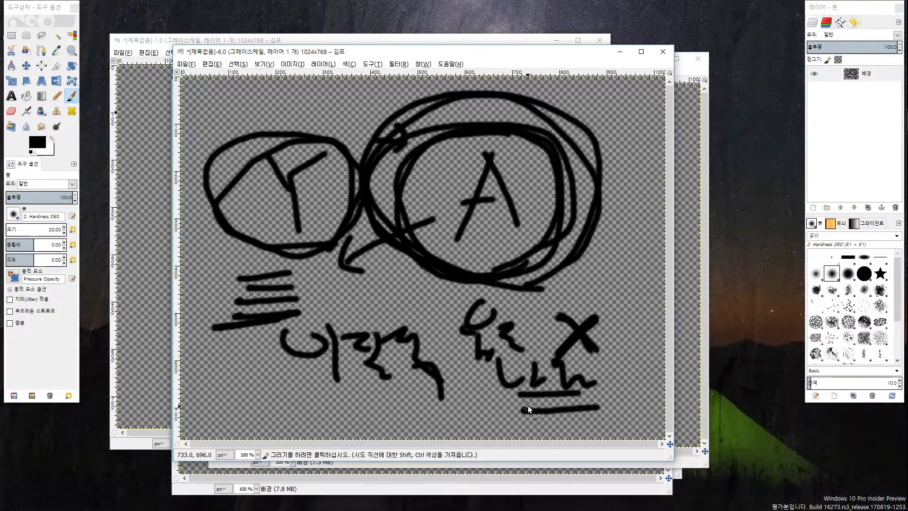
{"action": "left_click_drag", "start_coordinate": [530, 404], "coordinate": [598, 403]}
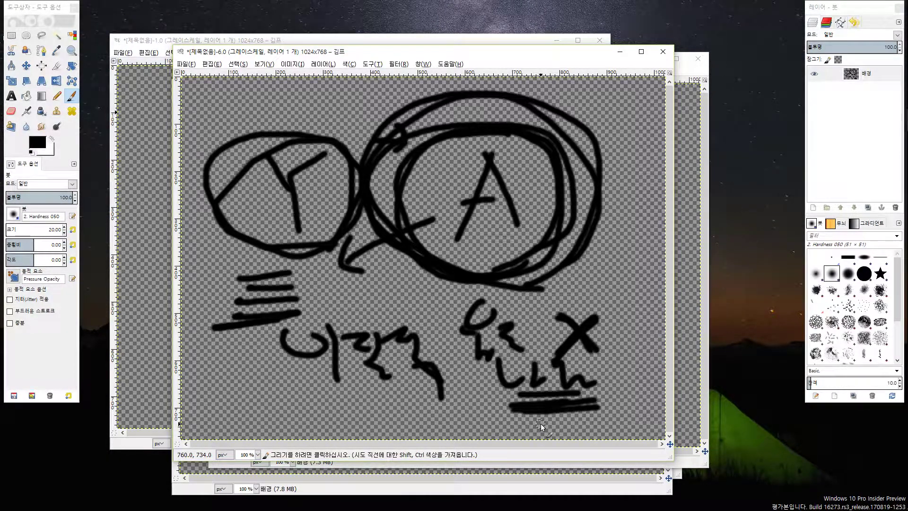
Draw two curved arrows around the Korean word starting with "비" and a rectangular frame over the circled "A".
{"action": "left_click_drag", "start_coordinate": [402, 278], "coordinate": [265, 378]}
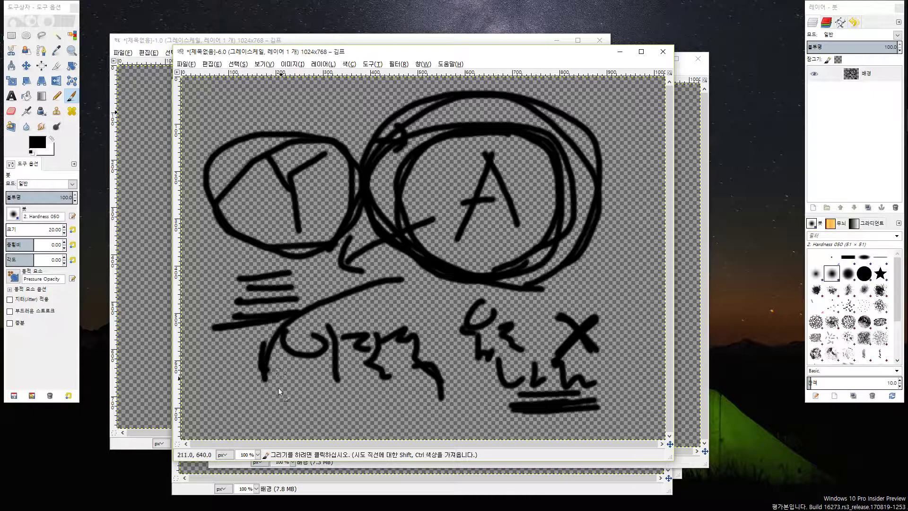
{"action": "mouse_move", "coordinate": [348, 392]}
{"action": "left_mouse_down"}
{"action": "mouse_move", "coordinate": [281, 399]}
{"action": "mouse_move", "coordinate": [293, 408]}
{"action": "left_mouse_up"}
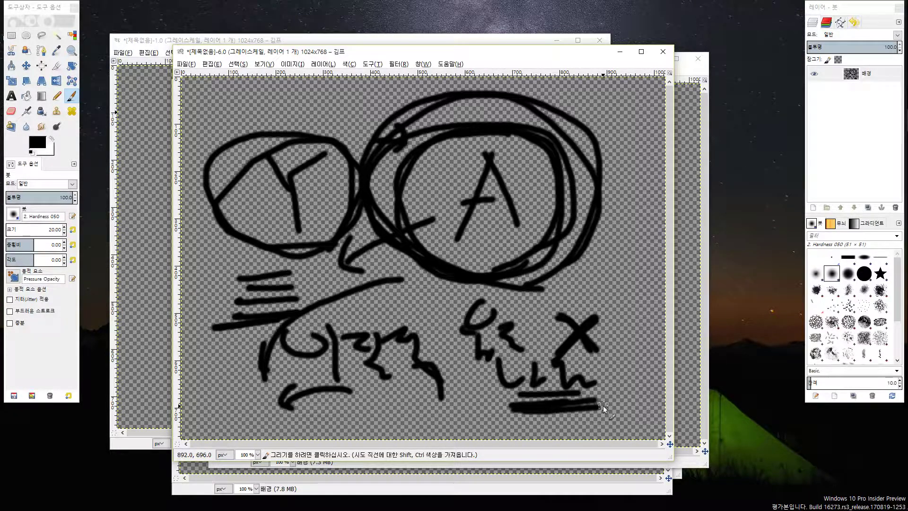
{"action": "left_click_drag", "start_coordinate": [381, 102], "coordinate": [386, 267]}
{"action": "mouse_move", "coordinate": [380, 121]}
{"action": "left_mouse_down"}
{"action": "mouse_move", "coordinate": [583, 269]}
{"action": "mouse_move", "coordinate": [342, 272]}
{"action": "mouse_move", "coordinate": [620, 270]}
{"action": "left_mouse_up"}
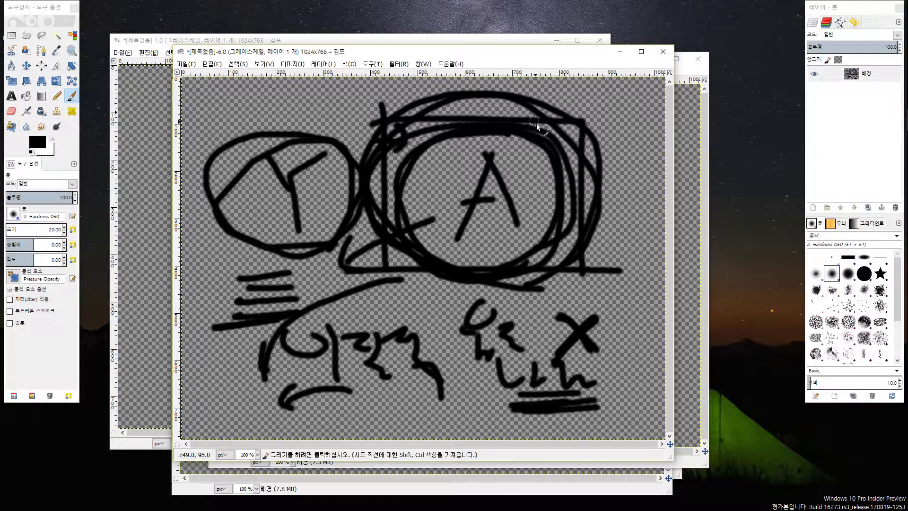
{"action": "left_click_drag", "start_coordinate": [378, 123], "coordinate": [387, 272]}
Minimize the other drawing windows so only the "Y" and "A" drawing stays open, and reposition its window.
{"action": "left_click", "coordinate": [681, 215]}
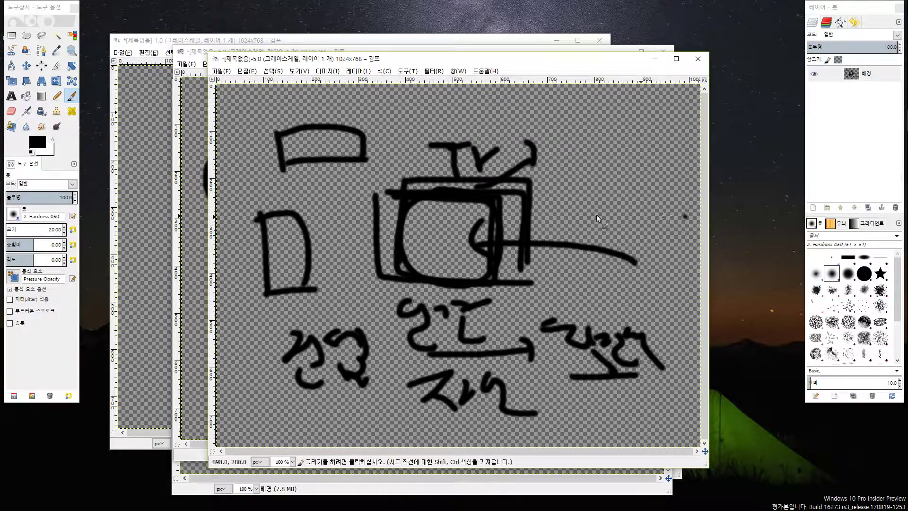
{"action": "left_click", "coordinate": [654, 58]}
{"action": "left_click", "coordinate": [143, 129]}
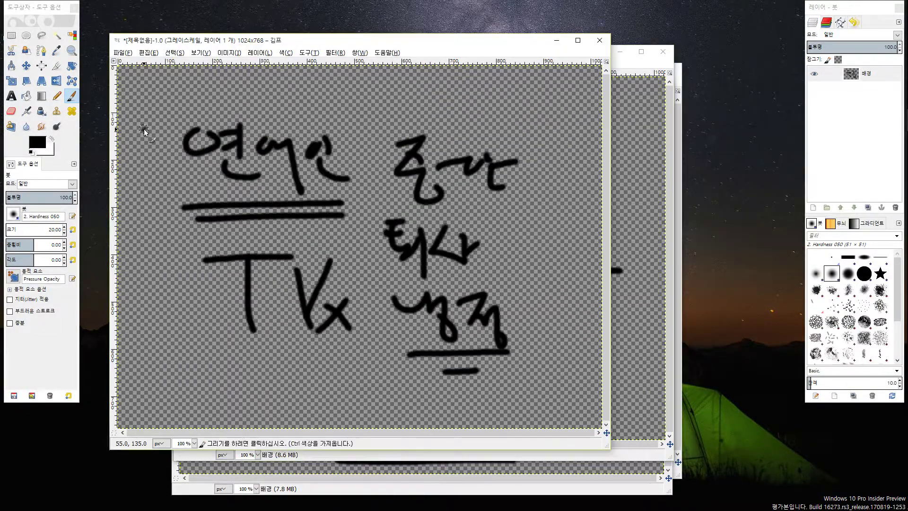
{"action": "left_click", "coordinate": [556, 40]}
{"action": "left_click", "coordinate": [619, 52]}
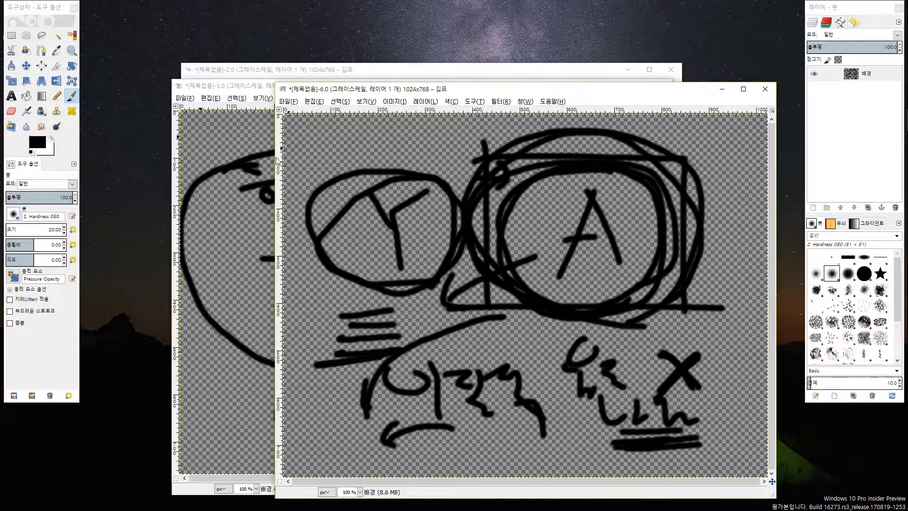
{"action": "left_click", "coordinate": [722, 89]}
{"action": "left_click", "coordinate": [617, 86]}
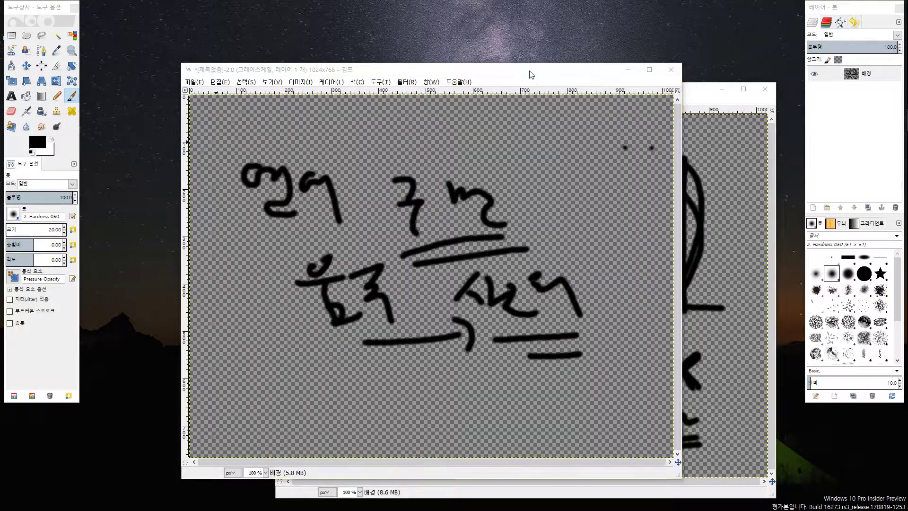
{"action": "left_click", "coordinate": [627, 70]}
{"action": "left_click_drag", "start_coordinate": [306, 88], "coordinate": [202, 45]}
Create a new blank 1024x768 grayscale image and handwrite a three-syllable Korean word across its upper part.
{"action": "left_click", "coordinate": [186, 57]}
{"action": "left_click", "coordinate": [194, 68]}
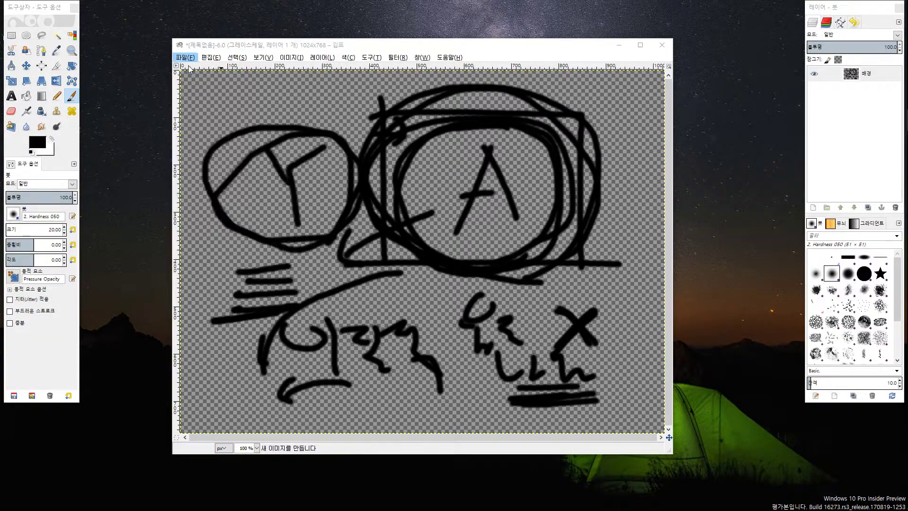
{"action": "left_click", "coordinate": [245, 259]}
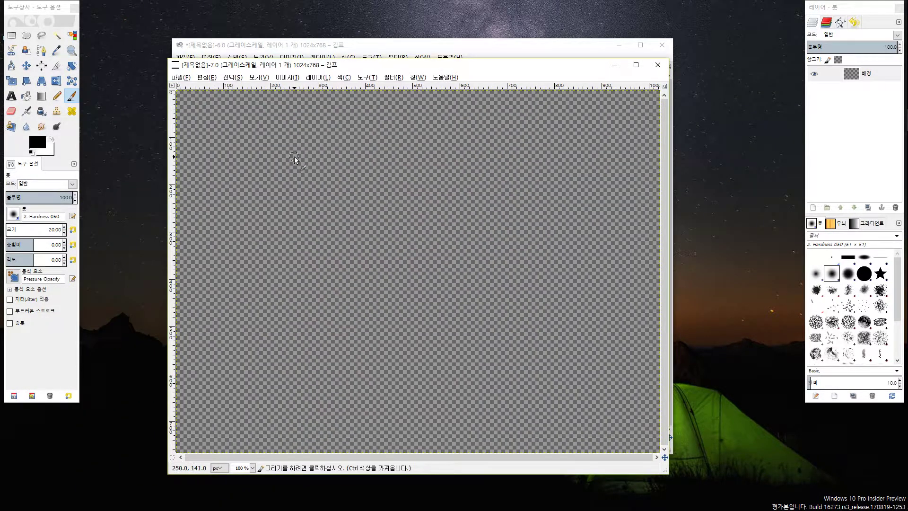
{"action": "mouse_move", "coordinate": [294, 156]}
{"action": "left_mouse_down"}
{"action": "mouse_move", "coordinate": [287, 194]}
{"action": "mouse_move", "coordinate": [331, 189]}
{"action": "mouse_move", "coordinate": [368, 210]}
{"action": "left_mouse_up"}
{"action": "mouse_move", "coordinate": [364, 168]}
{"action": "left_mouse_down"}
{"action": "mouse_move", "coordinate": [400, 182]}
{"action": "mouse_move", "coordinate": [408, 198]}
{"action": "left_mouse_up"}
{"action": "mouse_move", "coordinate": [400, 201]}
{"action": "left_mouse_down"}
{"action": "mouse_move", "coordinate": [402, 236]}
{"action": "mouse_move", "coordinate": [462, 204]}
{"action": "left_mouse_up"}
Handwrite a second row of Korean characters below the first word and draw a double-headed arrow beneath them.
{"action": "left_click_drag", "start_coordinate": [324, 274], "coordinate": [348, 333]}
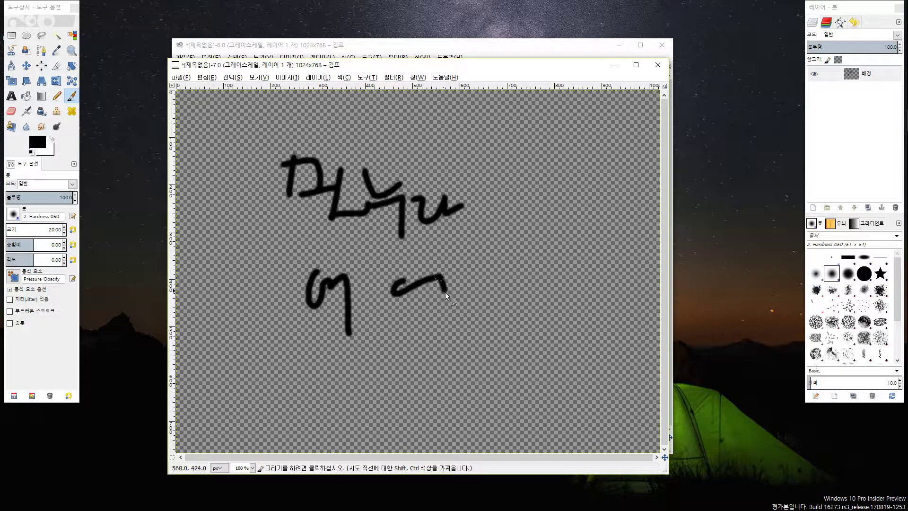
{"action": "left_click_drag", "start_coordinate": [446, 293], "coordinate": [431, 348]}
{"action": "left_click_drag", "start_coordinate": [456, 314], "coordinate": [495, 307]}
{"action": "left_click_drag", "start_coordinate": [386, 362], "coordinate": [475, 359]}
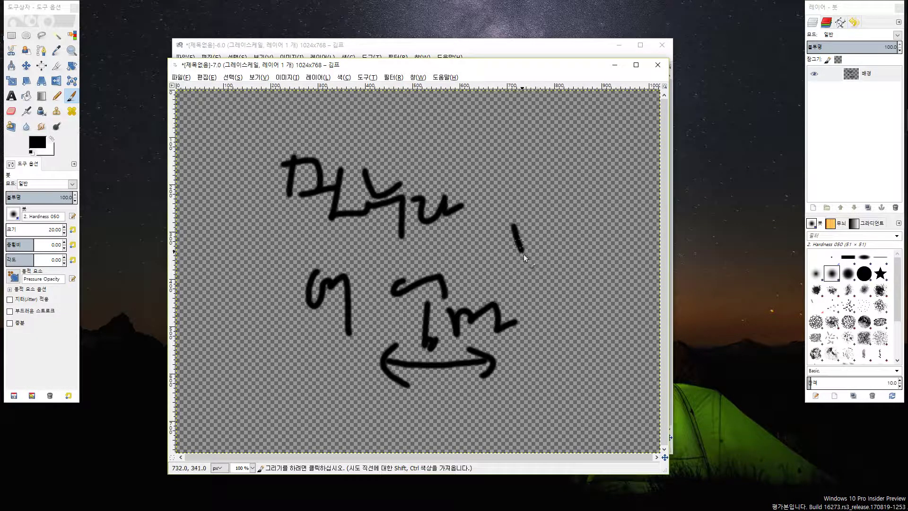
Write a circled term starting with "1" beside the words and draw a long curved arrow from it over the first word.
{"action": "left_click", "coordinate": [532, 236]}
{"action": "left_click_drag", "start_coordinate": [547, 223], "coordinate": [542, 280]}
{"action": "left_click_drag", "start_coordinate": [541, 265], "coordinate": [557, 263]}
{"action": "mouse_move", "coordinate": [556, 248]}
{"action": "left_mouse_down"}
{"action": "mouse_move", "coordinate": [562, 278]}
{"action": "mouse_move", "coordinate": [548, 300]}
{"action": "mouse_move", "coordinate": [537, 297]}
{"action": "mouse_move", "coordinate": [596, 281]}
{"action": "left_mouse_up"}
{"action": "mouse_move", "coordinate": [544, 208]}
{"action": "left_mouse_down"}
{"action": "mouse_move", "coordinate": [265, 176]}
{"action": "mouse_move", "coordinate": [239, 189]}
{"action": "left_mouse_up"}
{"action": "left_click_drag", "start_coordinate": [235, 158], "coordinate": [226, 194]}
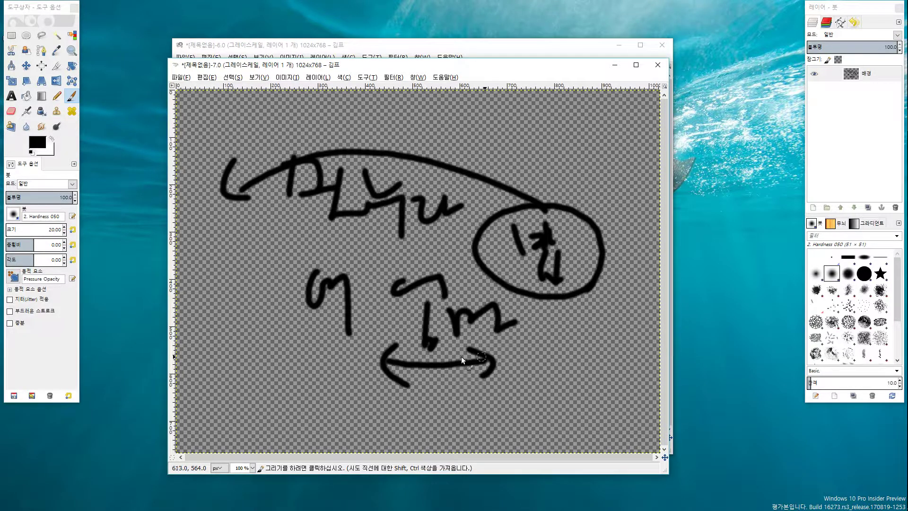
Loop the word above the double-headed arrow and point an arrow up to a handwritten four-syllable Korean word starting with "자".
{"action": "mouse_move", "coordinate": [484, 351]}
{"action": "left_mouse_down"}
{"action": "mouse_move", "coordinate": [376, 286]}
{"action": "mouse_move", "coordinate": [531, 352]}
{"action": "left_mouse_up"}
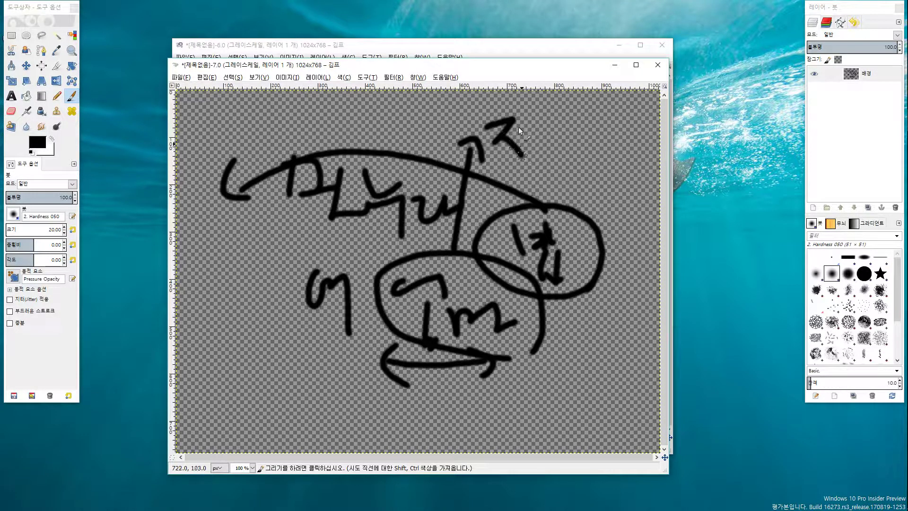
{"action": "left_click_drag", "start_coordinate": [517, 120], "coordinate": [520, 156]}
{"action": "mouse_move", "coordinate": [557, 124]}
{"action": "left_mouse_down"}
{"action": "mouse_move", "coordinate": [534, 147]}
{"action": "mouse_move", "coordinate": [563, 163]}
{"action": "left_mouse_up"}
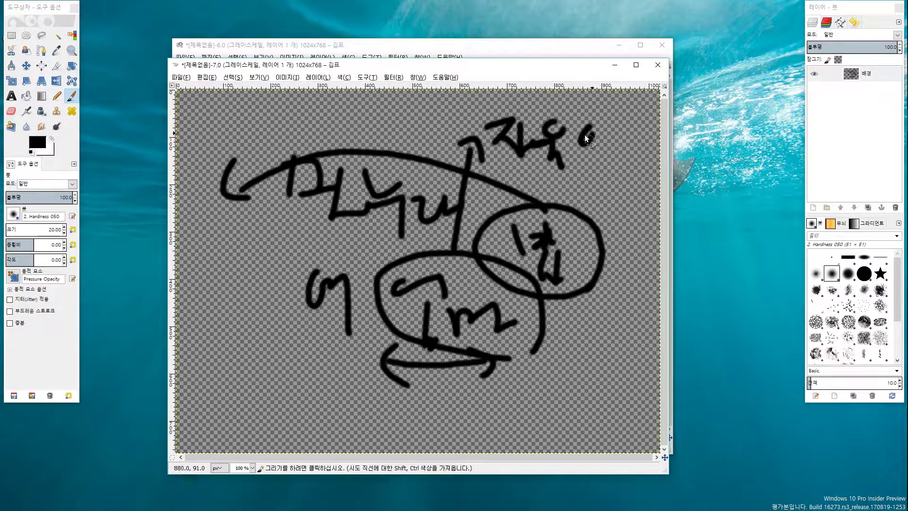
{"action": "mouse_move", "coordinate": [623, 141]}
{"action": "left_mouse_down"}
{"action": "mouse_move", "coordinate": [648, 140]}
{"action": "mouse_move", "coordinate": [651, 179]}
{"action": "left_mouse_up"}
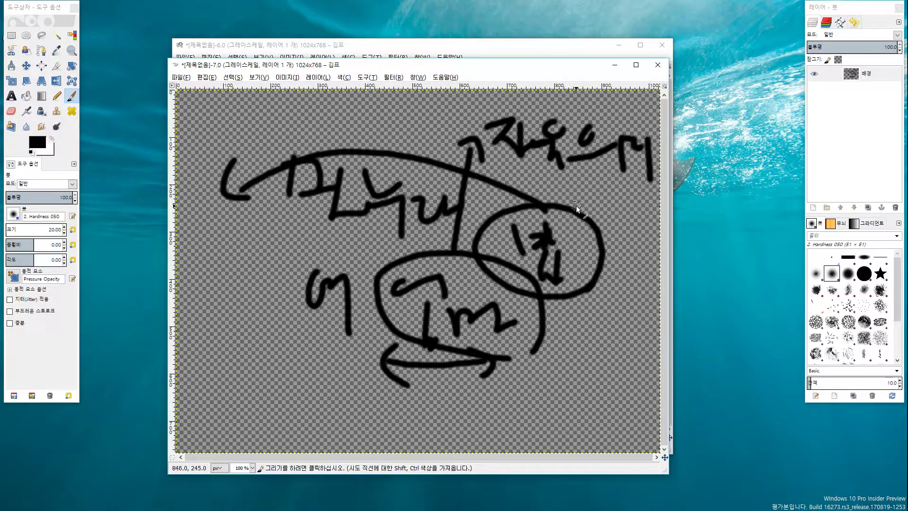
Create another blank 1024x768 grayscale image and handwrite a two-syllable Korean word with an arrow pointing right beneath it.
{"action": "left_click", "coordinate": [182, 79]}
{"action": "left_click", "coordinate": [199, 88]}
{"action": "left_click", "coordinate": [238, 259]}
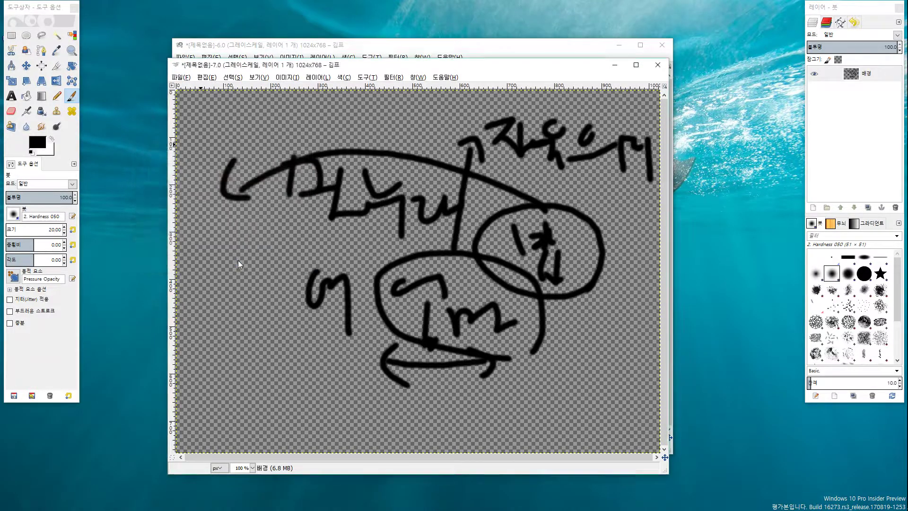
{"action": "mouse_move", "coordinate": [231, 182]}
{"action": "left_mouse_down"}
{"action": "mouse_move", "coordinate": [201, 221]}
{"action": "mouse_move", "coordinate": [242, 223]}
{"action": "left_mouse_up"}
{"action": "left_click_drag", "start_coordinate": [231, 247], "coordinate": [260, 258]}
{"action": "mouse_move", "coordinate": [259, 225]}
{"action": "left_mouse_down"}
{"action": "mouse_move", "coordinate": [298, 229]}
{"action": "mouse_move", "coordinate": [297, 219]}
{"action": "left_mouse_up"}
{"action": "left_click_drag", "start_coordinate": [314, 196], "coordinate": [319, 267]}
{"action": "mouse_move", "coordinate": [218, 279]}
{"action": "left_mouse_down"}
{"action": "mouse_move", "coordinate": [310, 276]}
{"action": "mouse_move", "coordinate": [339, 298]}
{"action": "left_mouse_up"}
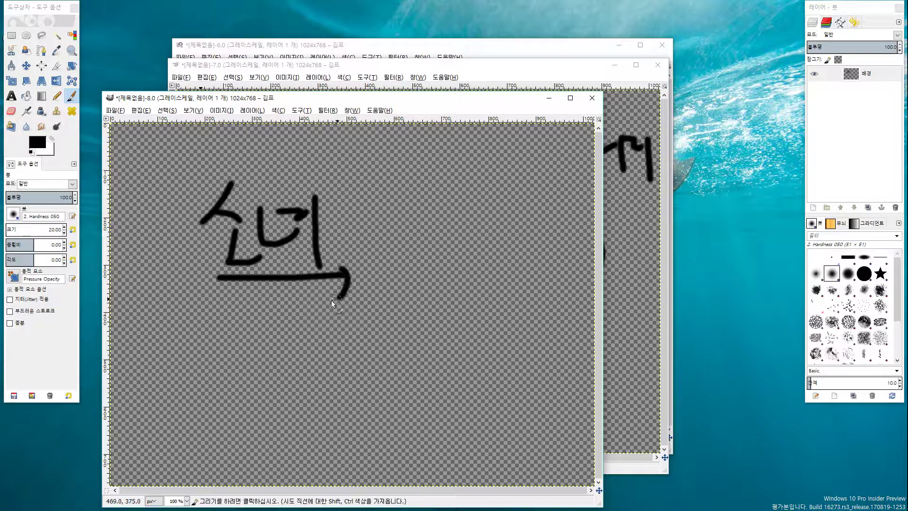
Handwrite a second two-syllable Korean word starting with "처" beside the first word.
{"action": "left_click_drag", "start_coordinate": [373, 211], "coordinate": [395, 217]}
{"action": "mouse_move", "coordinate": [381, 224]}
{"action": "left_mouse_down"}
{"action": "mouse_move", "coordinate": [410, 211]}
{"action": "mouse_move", "coordinate": [383, 253]}
{"action": "left_mouse_up"}
{"action": "left_click_drag", "start_coordinate": [390, 236], "coordinate": [413, 250]}
{"action": "mouse_move", "coordinate": [431, 221]}
{"action": "left_mouse_down"}
{"action": "mouse_move", "coordinate": [443, 270]}
{"action": "mouse_move", "coordinate": [472, 229]}
{"action": "left_mouse_up"}
{"action": "left_click_drag", "start_coordinate": [473, 224], "coordinate": [499, 260]}
Handwrite further Korean words across the lower half of the image and draw a long horizontal line beneath the top row.
{"action": "left_click_drag", "start_coordinate": [310, 319], "coordinate": [285, 351]}
{"action": "left_click_drag", "start_coordinate": [294, 337], "coordinate": [348, 391]}
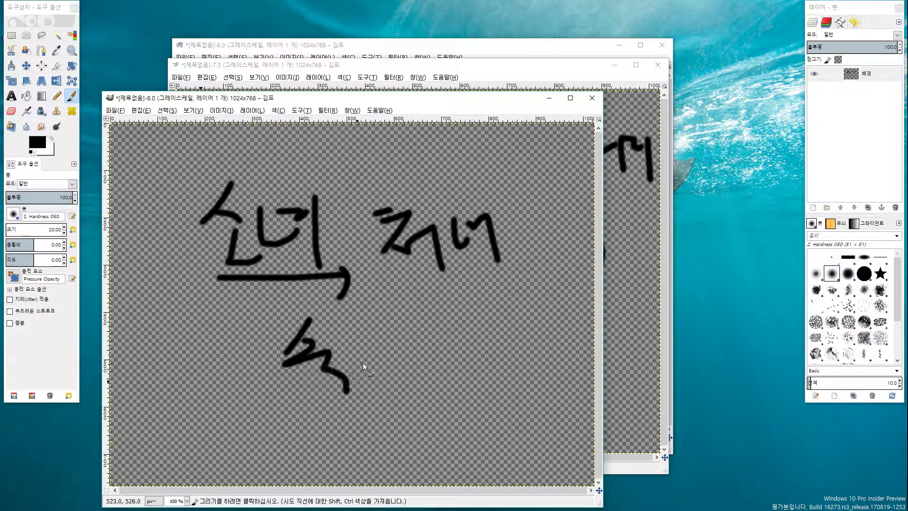
{"action": "mouse_move", "coordinate": [360, 356]}
{"action": "left_mouse_down"}
{"action": "mouse_move", "coordinate": [402, 401]}
{"action": "mouse_move", "coordinate": [396, 409]}
{"action": "mouse_move", "coordinate": [456, 408]}
{"action": "left_mouse_up"}
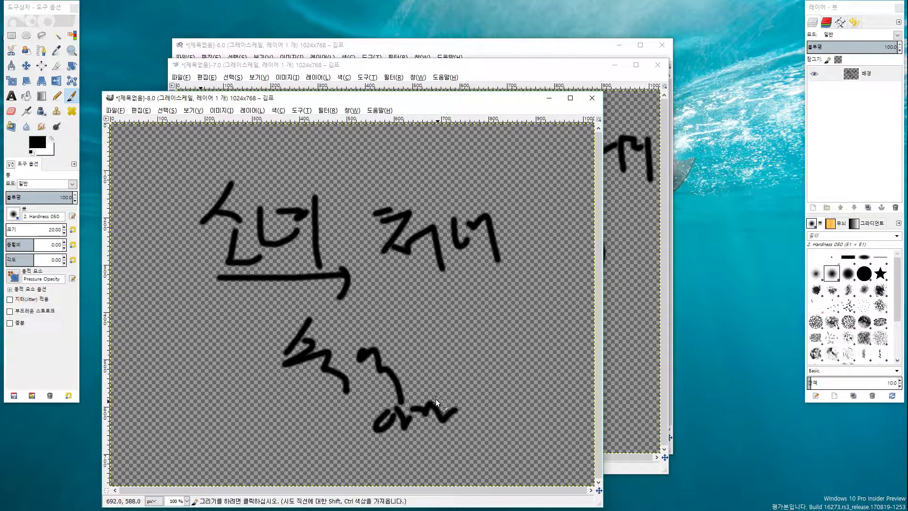
{"action": "mouse_move", "coordinate": [451, 326]}
{"action": "left_mouse_down"}
{"action": "mouse_move", "coordinate": [482, 334]}
{"action": "mouse_move", "coordinate": [474, 376]}
{"action": "mouse_move", "coordinate": [514, 351]}
{"action": "mouse_move", "coordinate": [537, 362]}
{"action": "left_mouse_up"}
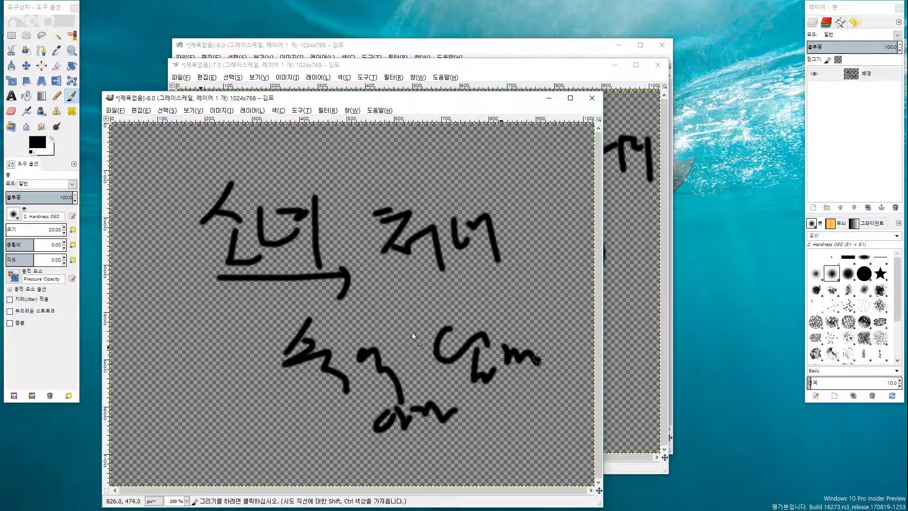
{"action": "left_click_drag", "start_coordinate": [254, 294], "coordinate": [532, 287]}
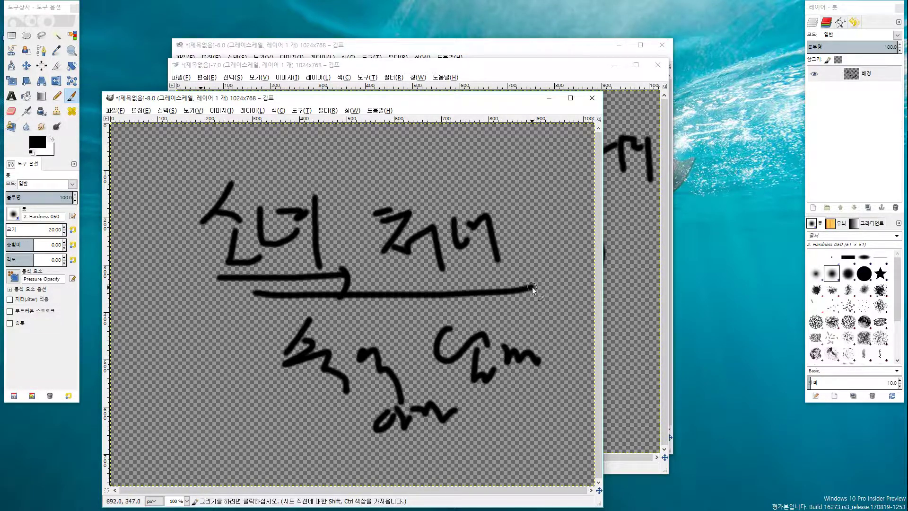
Return to the image with the circled term, write another term starting with "1" at its lower left, and underline the circled one repeatedly.
{"action": "left_click", "coordinate": [629, 232]}
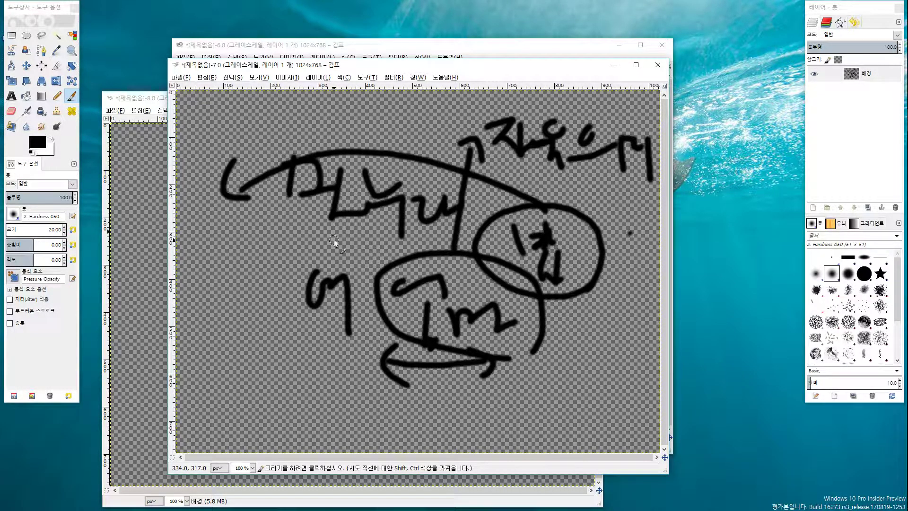
{"action": "mouse_move", "coordinate": [233, 326]}
{"action": "left_mouse_down"}
{"action": "mouse_move", "coordinate": [244, 371]}
{"action": "mouse_move", "coordinate": [271, 391]}
{"action": "left_mouse_up"}
{"action": "left_click_drag", "start_coordinate": [556, 280], "coordinate": [572, 284]}
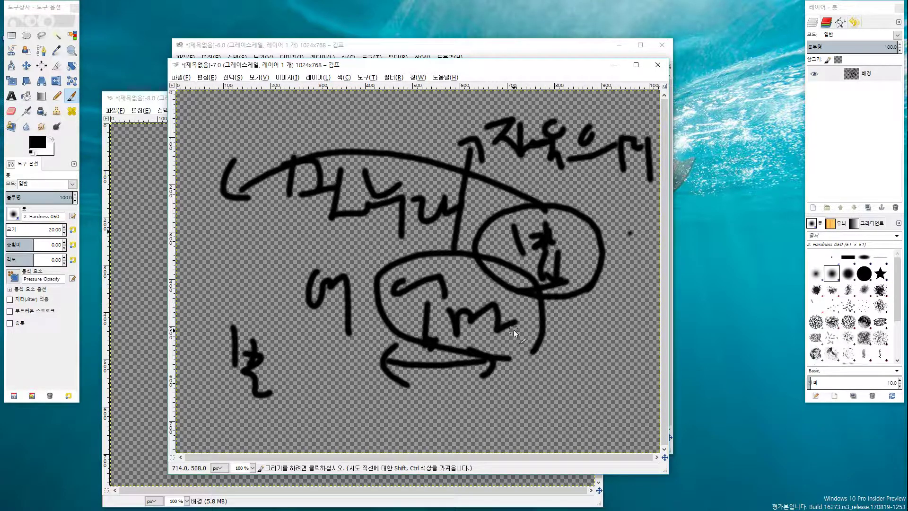
{"action": "left_click_drag", "start_coordinate": [523, 307], "coordinate": [593, 294]}
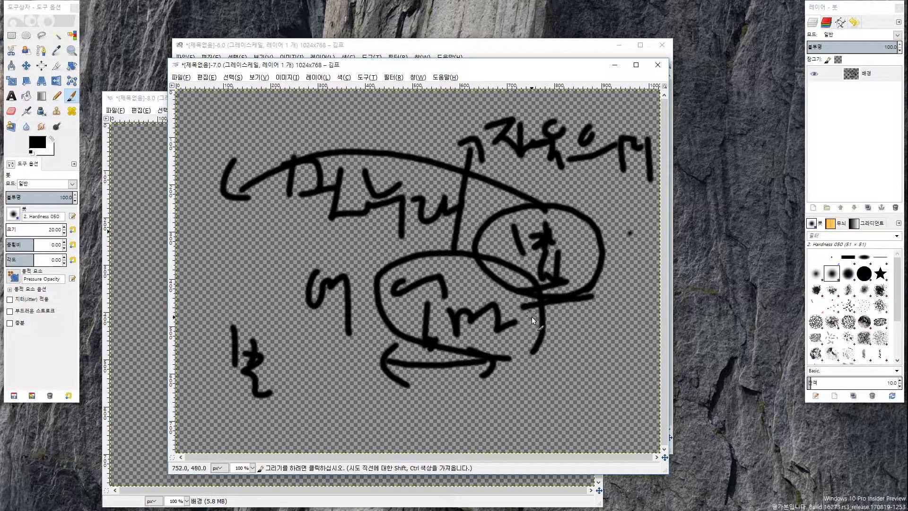
{"action": "left_click_drag", "start_coordinate": [524, 310], "coordinate": [578, 309]}
{"action": "left_click_drag", "start_coordinate": [519, 331], "coordinate": [594, 322]}
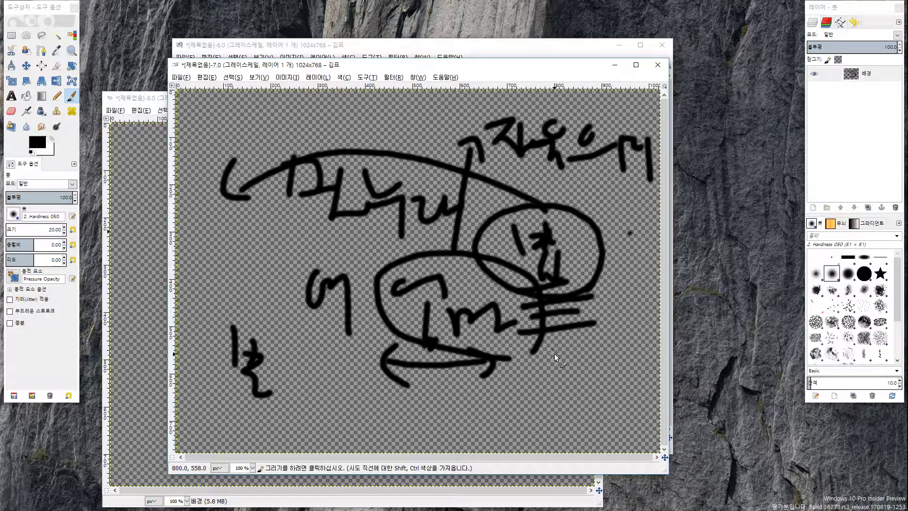
Extend the stack of horizontal strokes downward from the circled term and draw an X beside the lowest stroke.
{"action": "left_click_drag", "start_coordinate": [553, 265], "coordinate": [554, 283]}
{"action": "left_click_drag", "start_coordinate": [584, 327], "coordinate": [539, 339]}
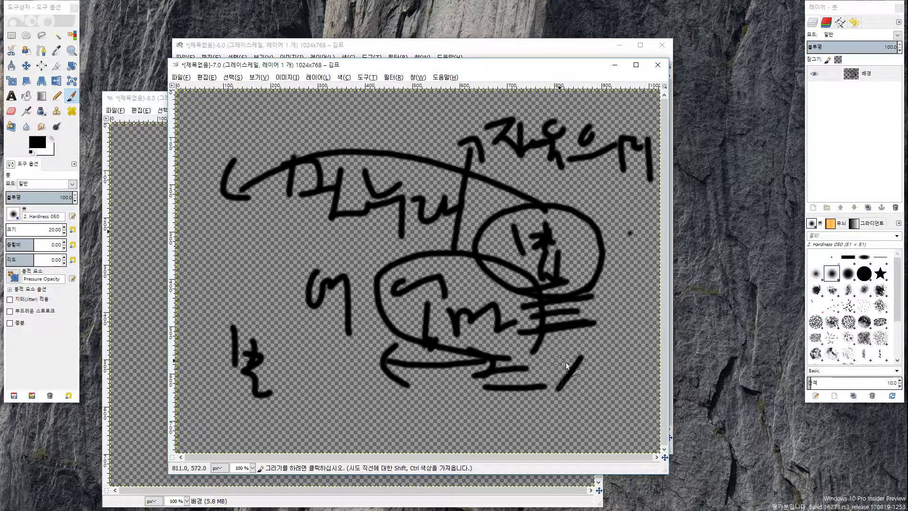
{"action": "left_click_drag", "start_coordinate": [563, 360], "coordinate": [593, 402]}
{"action": "left_click_drag", "start_coordinate": [581, 359], "coordinate": [558, 388]}
Mark the lower-left term with a curved arrow and a circled X, and write a Korean syllable below the double-headed arrow.
{"action": "mouse_move", "coordinate": [242, 300]}
{"action": "left_mouse_down"}
{"action": "mouse_move", "coordinate": [272, 235]}
{"action": "mouse_move", "coordinate": [282, 251]}
{"action": "left_mouse_up"}
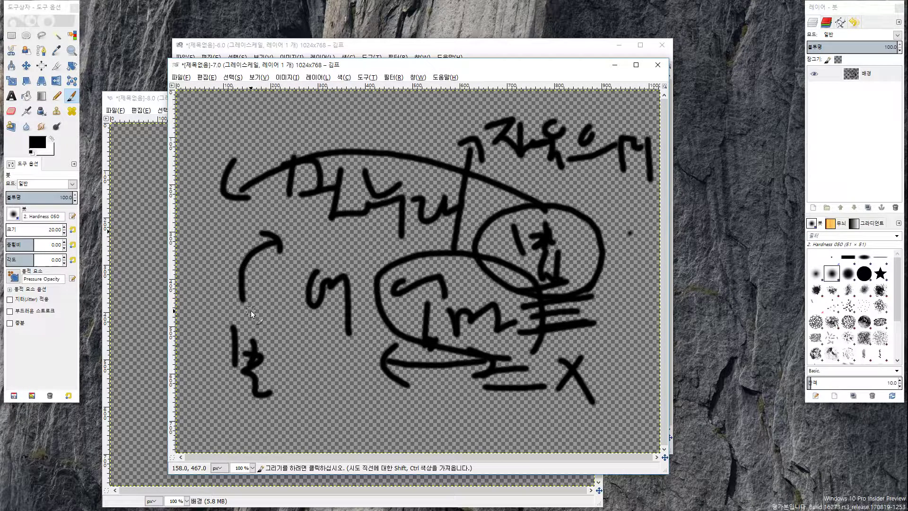
{"action": "left_click_drag", "start_coordinate": [271, 332], "coordinate": [302, 362]}
{"action": "mouse_move", "coordinate": [437, 397]}
{"action": "left_mouse_down"}
{"action": "mouse_move", "coordinate": [461, 395]}
{"action": "mouse_move", "coordinate": [473, 413]}
{"action": "mouse_move", "coordinate": [472, 392]}
{"action": "mouse_move", "coordinate": [458, 425]}
{"action": "left_mouse_up"}
{"action": "left_click_drag", "start_coordinate": [465, 410], "coordinate": [486, 427]}
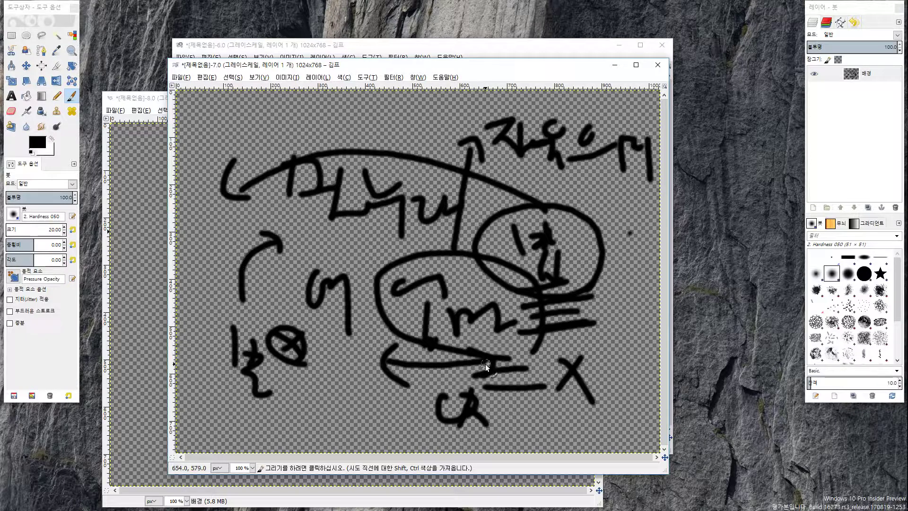
Create a further blank image with the default settings.
{"action": "left_click", "coordinate": [179, 78]}
{"action": "left_click", "coordinate": [201, 88]}
{"action": "left_click", "coordinate": [244, 259]}
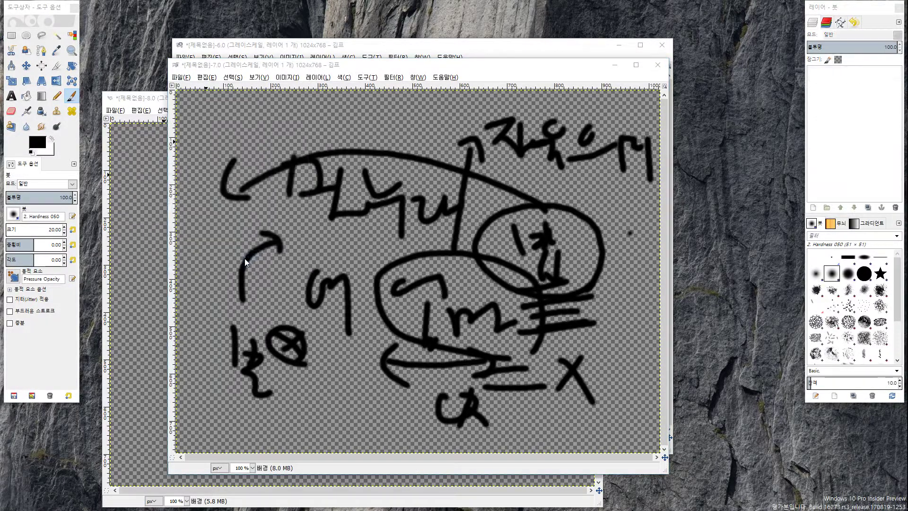
Handwrite a two-syllable Korean word near the middle of the blank image and draw a small oval at its lower right.
{"action": "mouse_move", "coordinate": [400, 238]}
{"action": "left_mouse_down"}
{"action": "mouse_move", "coordinate": [413, 266]}
{"action": "mouse_move", "coordinate": [439, 264]}
{"action": "left_mouse_up"}
{"action": "left_click_drag", "start_coordinate": [447, 266], "coordinate": [446, 283]}
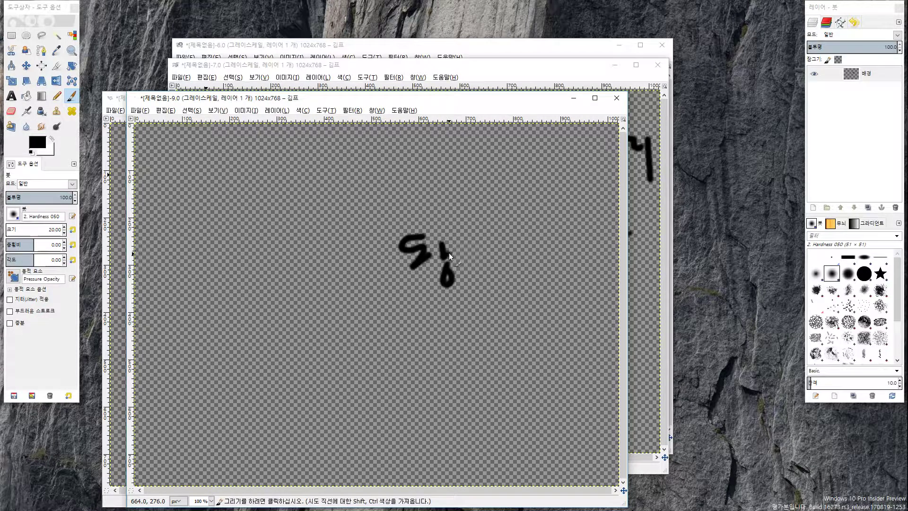
{"action": "mouse_move", "coordinate": [475, 246]}
{"action": "left_mouse_down"}
{"action": "mouse_move", "coordinate": [488, 261]}
{"action": "mouse_move", "coordinate": [509, 259]}
{"action": "left_mouse_up"}
{"action": "left_click_drag", "start_coordinate": [550, 331], "coordinate": [548, 331]}
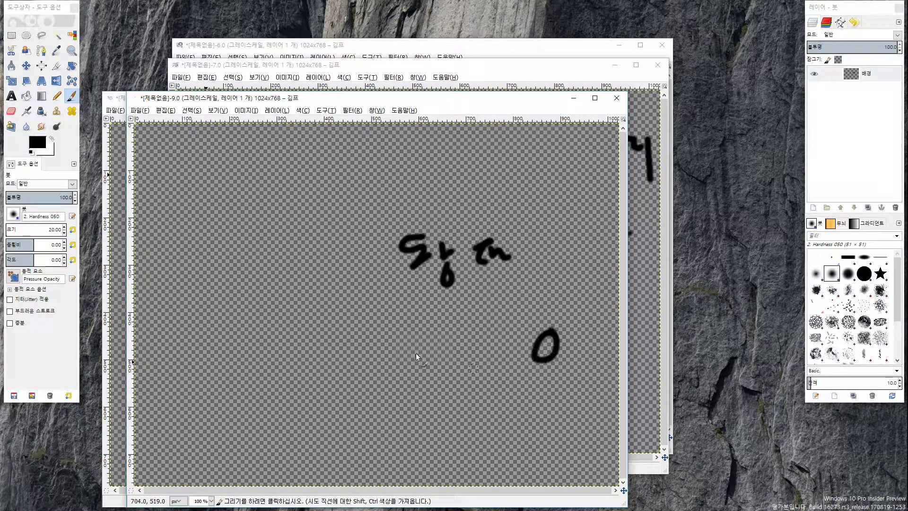
Sketch a large rounded box left of the word, with a short dash, a Korean character and an arrow-like mark beside its right edge.
{"action": "mouse_move", "coordinate": [194, 180]}
{"action": "left_mouse_down"}
{"action": "mouse_move", "coordinate": [249, 308]}
{"action": "mouse_move", "coordinate": [221, 202]}
{"action": "mouse_move", "coordinate": [291, 222]}
{"action": "left_mouse_up"}
{"action": "mouse_move", "coordinate": [302, 213]}
{"action": "left_mouse_down"}
{"action": "mouse_move", "coordinate": [375, 181]}
{"action": "mouse_move", "coordinate": [373, 225]}
{"action": "mouse_move", "coordinate": [394, 206]}
{"action": "left_mouse_up"}
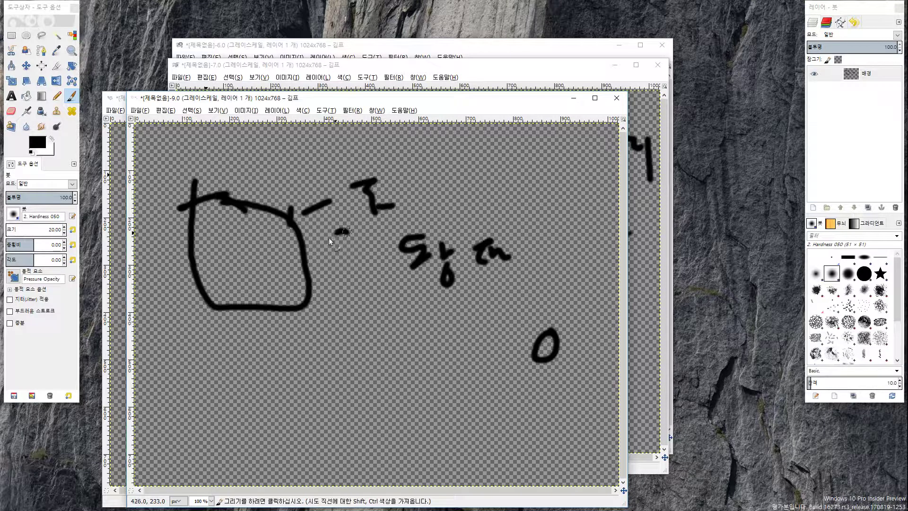
{"action": "left_click_drag", "start_coordinate": [345, 232], "coordinate": [313, 255]}
{"action": "left_click_drag", "start_coordinate": [321, 246], "coordinate": [337, 263]}
Draw an arrow from the word to the thickened, darkened oval, and add an X and a top arrow to the rounded box.
{"action": "left_click_drag", "start_coordinate": [526, 348], "coordinate": [554, 337]}
{"action": "mouse_move", "coordinate": [475, 297]}
{"action": "left_mouse_down"}
{"action": "mouse_move", "coordinate": [517, 325]}
{"action": "mouse_move", "coordinate": [504, 325]}
{"action": "left_mouse_up"}
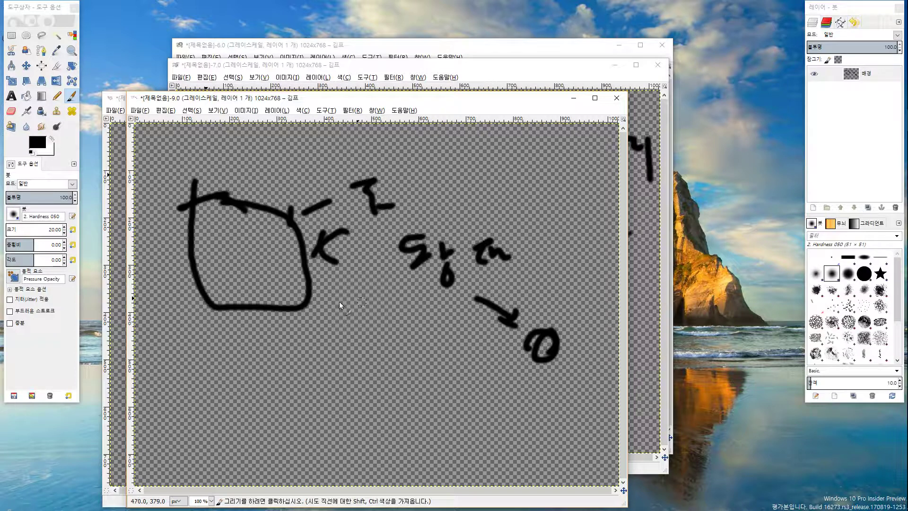
{"action": "left_click_drag", "start_coordinate": [344, 268], "coordinate": [319, 301]}
{"action": "left_click_drag", "start_coordinate": [318, 282], "coordinate": [344, 317]}
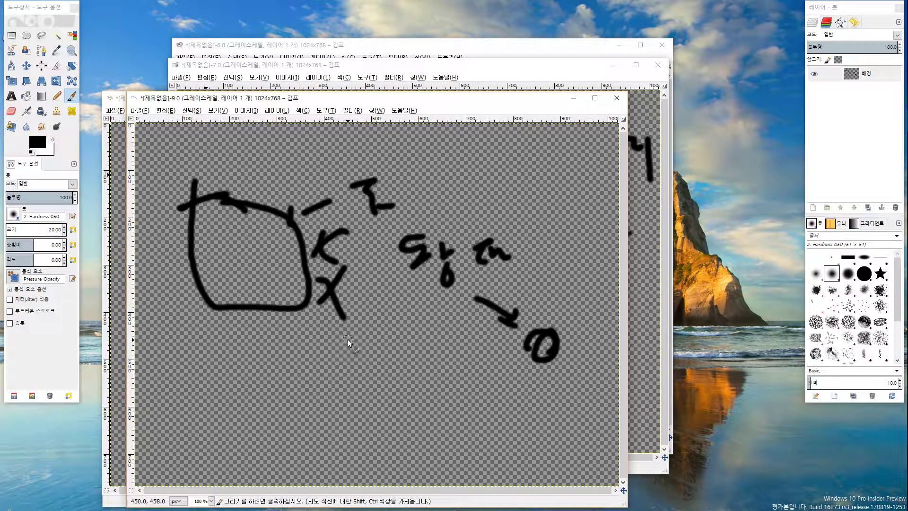
{"action": "mouse_move", "coordinate": [526, 333]}
{"action": "left_mouse_down"}
{"action": "mouse_move", "coordinate": [541, 361]}
{"action": "mouse_move", "coordinate": [537, 343]}
{"action": "left_mouse_up"}
{"action": "left_click_drag", "start_coordinate": [264, 178], "coordinate": [302, 171]}
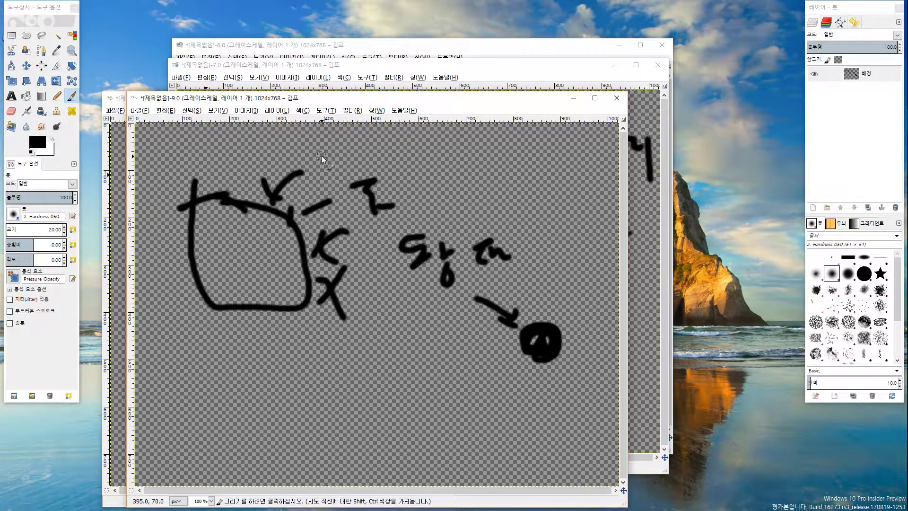
{"action": "left_click", "coordinate": [349, 226]}
Sketch a tall narrow rectangle below the rounded box with an arrowhead pointing at its right side.
{"action": "mouse_move", "coordinate": [259, 352]}
{"action": "left_mouse_down"}
{"action": "mouse_move", "coordinate": [267, 458]}
{"action": "mouse_move", "coordinate": [300, 454]}
{"action": "mouse_move", "coordinate": [282, 461]}
{"action": "left_mouse_up"}
{"action": "left_click", "coordinate": [283, 460]}
{"action": "left_click_drag", "start_coordinate": [349, 379], "coordinate": [327, 380]}
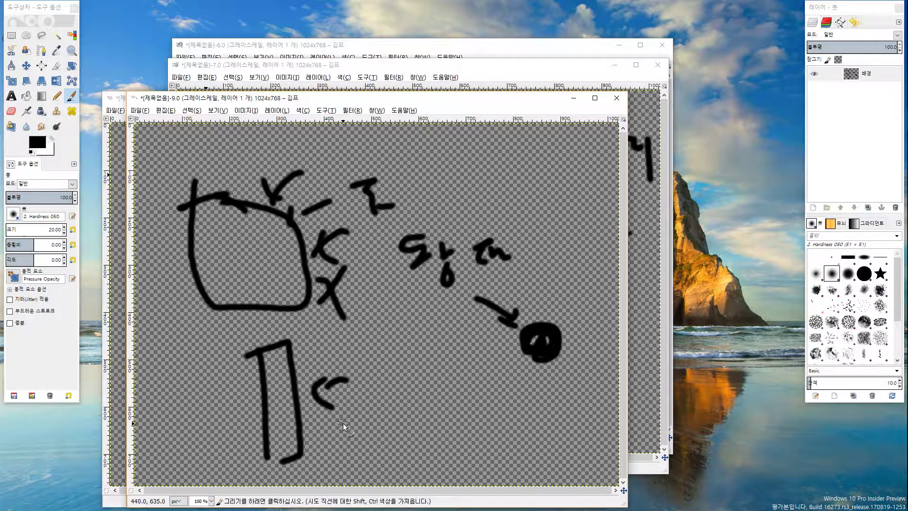
Draw an n-shaped mark below the dark oval, a long slanted line leading down to it, and an arrow pointing at the line.
{"action": "left_click_drag", "start_coordinate": [492, 381], "coordinate": [506, 418]}
{"action": "left_click_drag", "start_coordinate": [493, 384], "coordinate": [526, 422]}
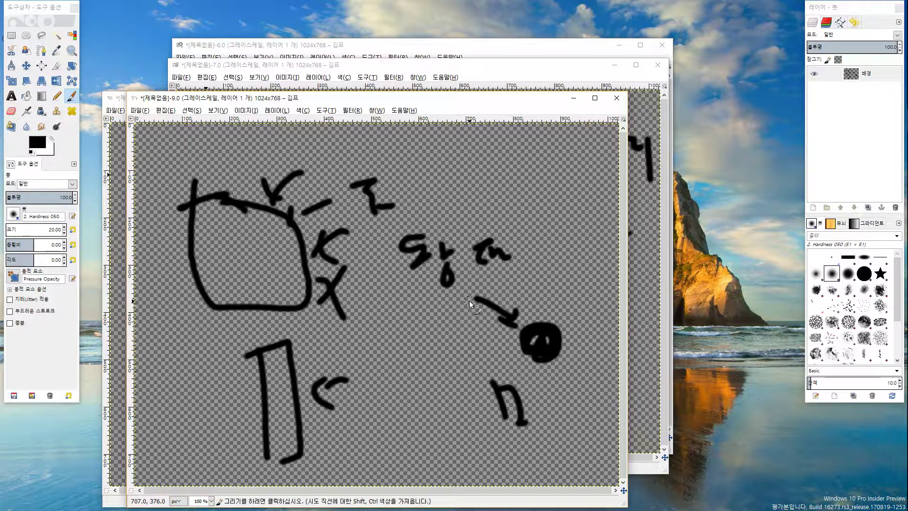
{"action": "left_click_drag", "start_coordinate": [469, 300], "coordinate": [502, 421]}
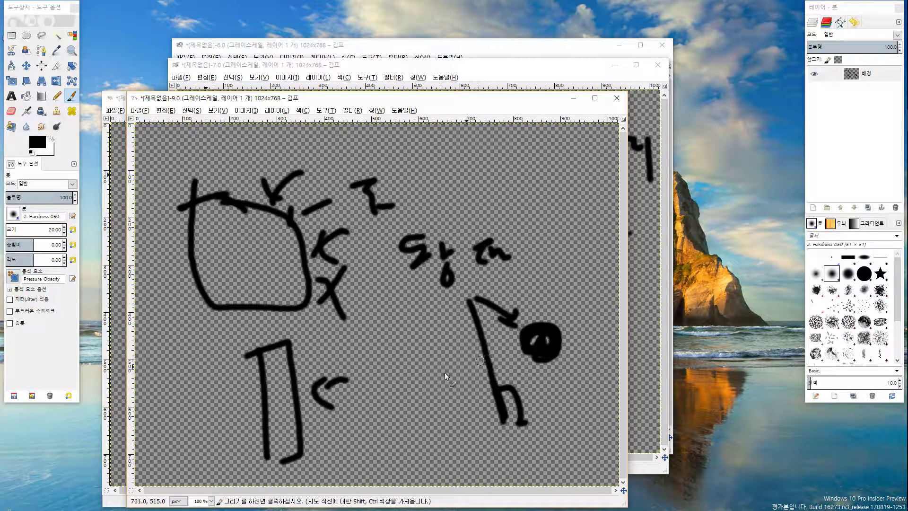
{"action": "mouse_move", "coordinate": [431, 370]}
{"action": "left_mouse_down"}
{"action": "mouse_move", "coordinate": [461, 364]}
{"action": "mouse_move", "coordinate": [457, 381]}
{"action": "left_mouse_up"}
Join the rounded box to the tall rectangle with neck-like strokes and add a slanted limb on each side.
{"action": "mouse_move", "coordinate": [237, 299]}
{"action": "left_mouse_down"}
{"action": "mouse_move", "coordinate": [253, 369]}
{"action": "mouse_move", "coordinate": [310, 359]}
{"action": "mouse_move", "coordinate": [247, 444]}
{"action": "left_mouse_up"}
{"action": "mouse_move", "coordinate": [292, 358]}
{"action": "left_mouse_down"}
{"action": "mouse_move", "coordinate": [320, 433]}
{"action": "mouse_move", "coordinate": [300, 455]}
{"action": "left_mouse_up"}
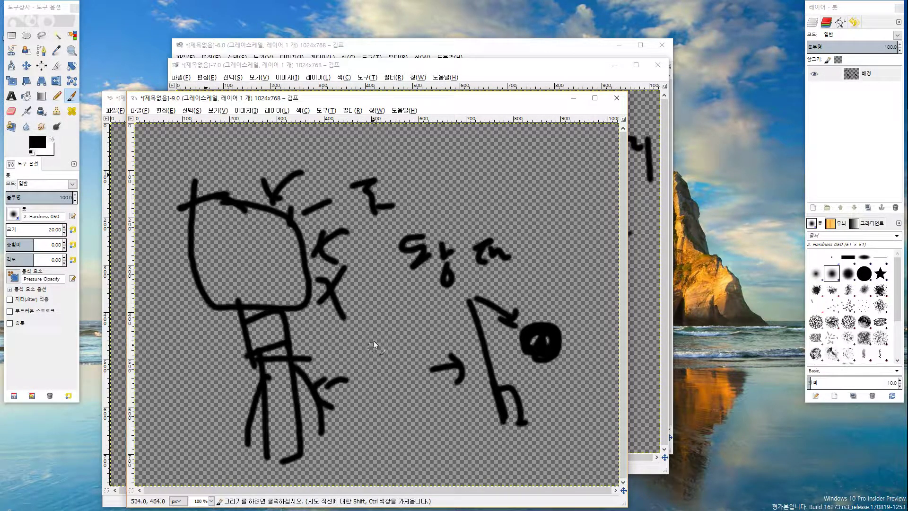
Create another blank image with the default settings and move its window down clear of the toolbox.
{"action": "left_click", "coordinate": [139, 110]}
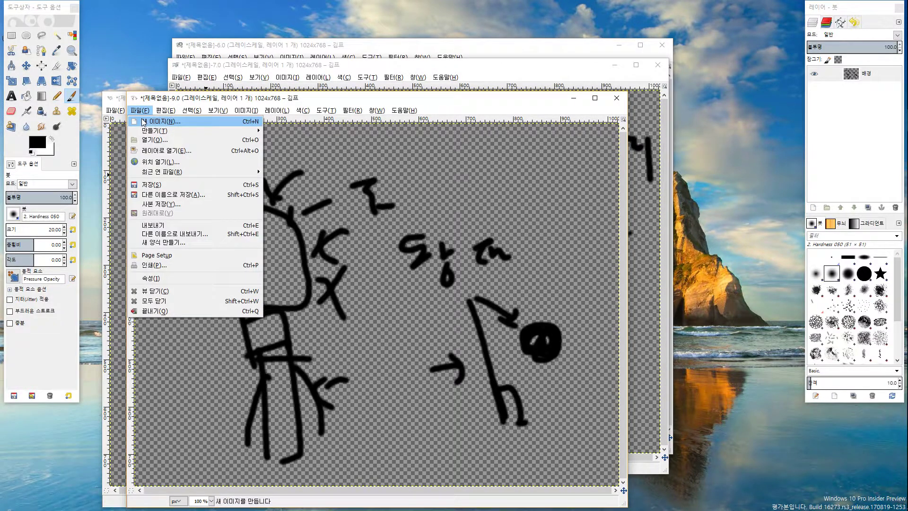
{"action": "left_click", "coordinate": [151, 121]}
{"action": "left_click", "coordinate": [251, 256]}
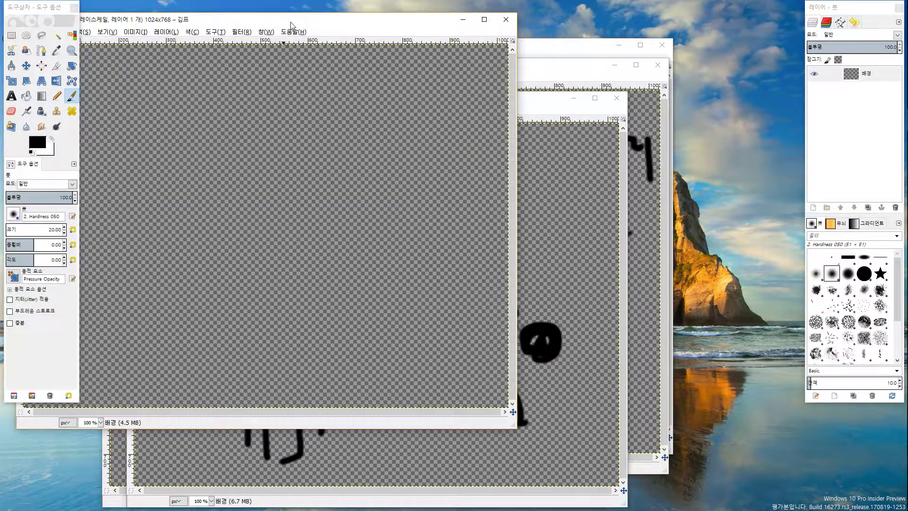
{"action": "left_click_drag", "start_coordinate": [282, 21], "coordinate": [358, 82]}
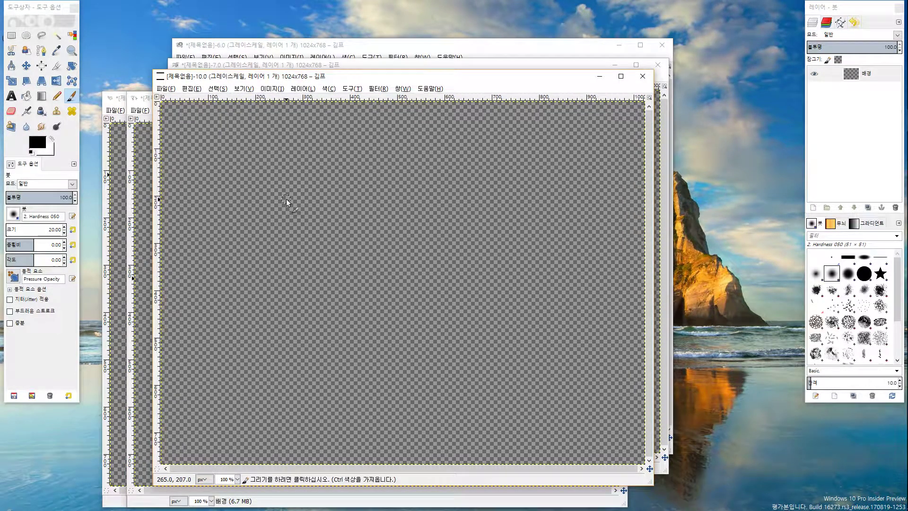
Draw a horizontal arrow pointing right across the middle of the image and a curved stroke around its left end.
{"action": "mouse_move", "coordinate": [350, 263]}
{"action": "left_mouse_down"}
{"action": "mouse_move", "coordinate": [467, 274]}
{"action": "mouse_move", "coordinate": [453, 290]}
{"action": "left_mouse_up"}
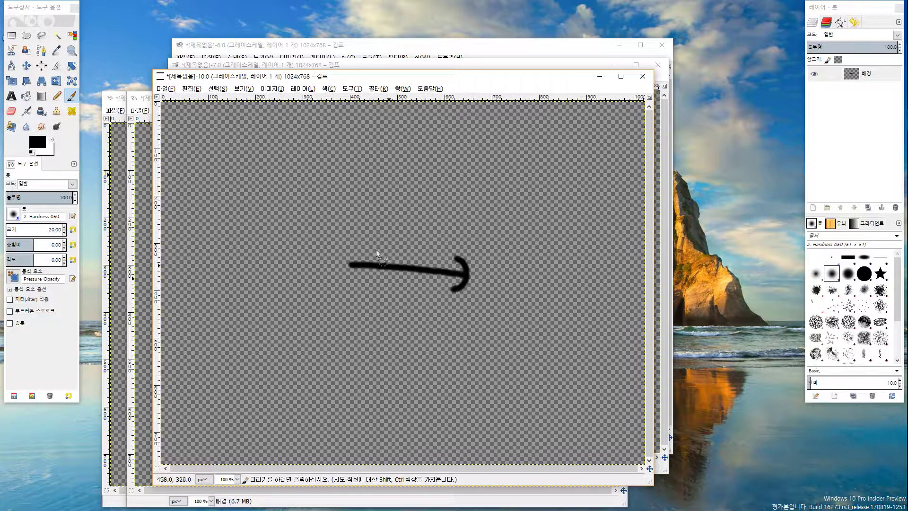
{"action": "left_click_drag", "start_coordinate": [369, 244], "coordinate": [347, 297]}
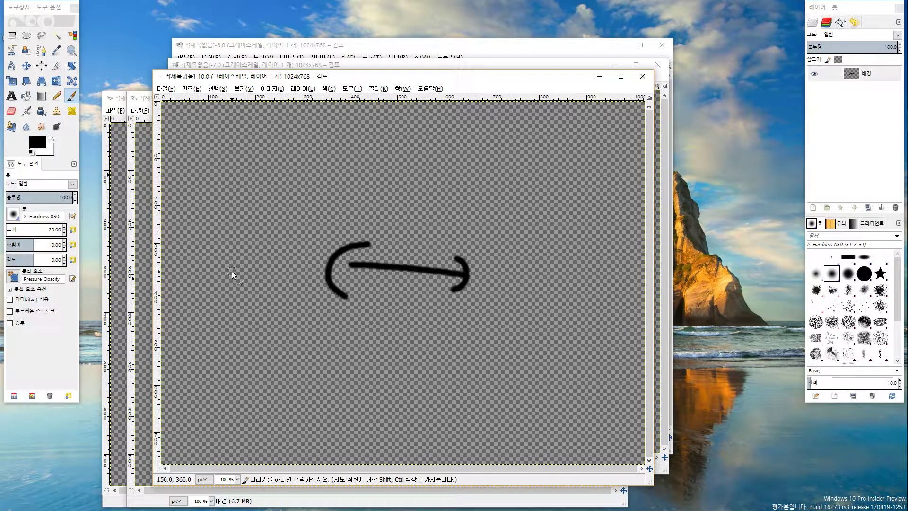
Add one more blank 1024 × 768 image using the default settings.
{"action": "left_click", "coordinate": [171, 92]}
{"action": "left_click", "coordinate": [183, 105]}
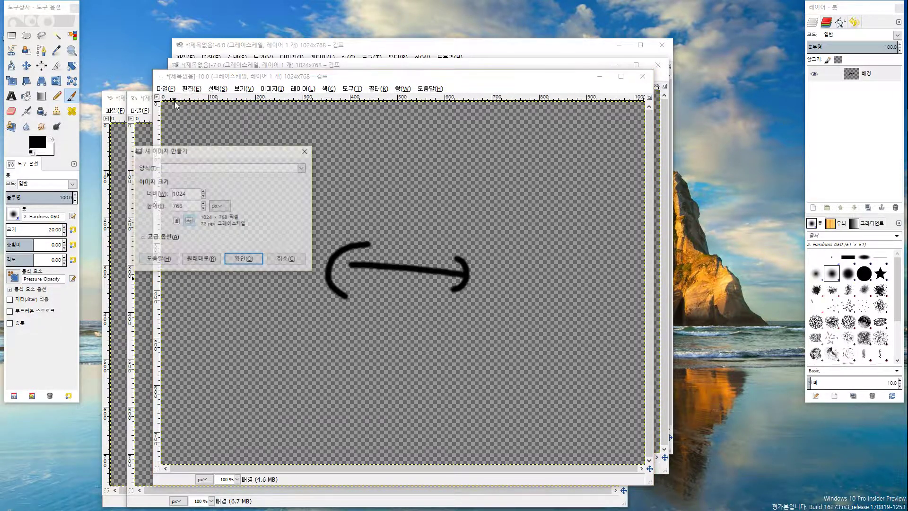
{"action": "left_click", "coordinate": [245, 261]}
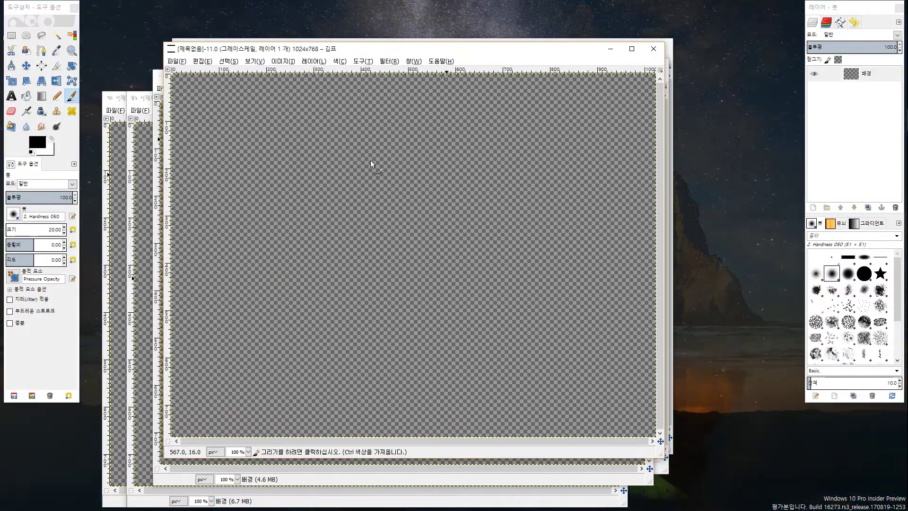
Draw a peaked line ending in a downward arrowhead, and write a Korean term to its right with an X beneath.
{"action": "mouse_move", "coordinate": [261, 287]}
{"action": "left_mouse_down"}
{"action": "mouse_move", "coordinate": [339, 208]}
{"action": "mouse_move", "coordinate": [380, 314]}
{"action": "left_mouse_up"}
{"action": "left_click_drag", "start_coordinate": [353, 307], "coordinate": [391, 319]}
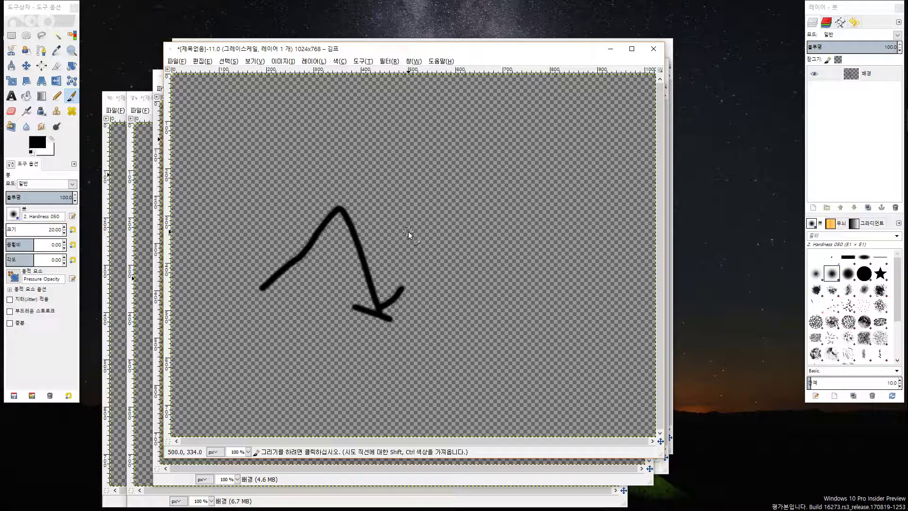
{"action": "left_click_drag", "start_coordinate": [411, 223], "coordinate": [431, 244]}
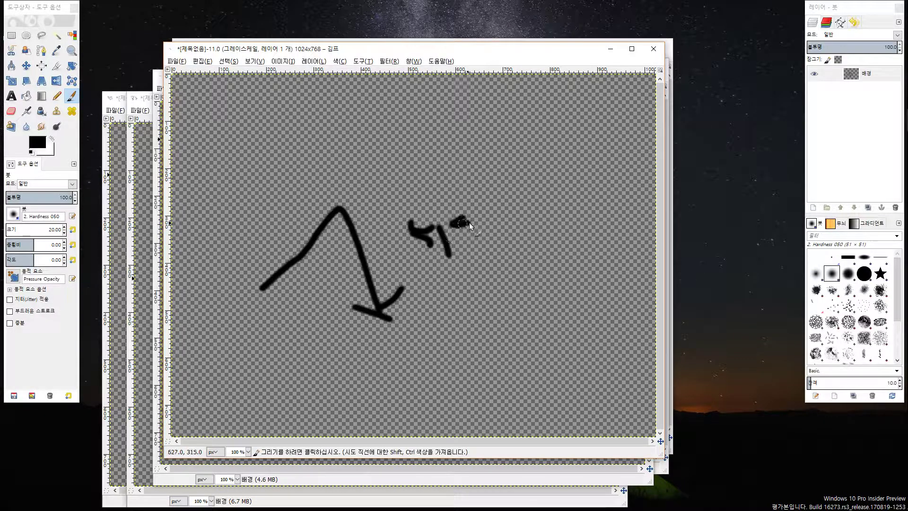
{"action": "left_click_drag", "start_coordinate": [489, 266], "coordinate": [465, 312]}
{"action": "left_click_drag", "start_coordinate": [460, 286], "coordinate": [498, 312]}
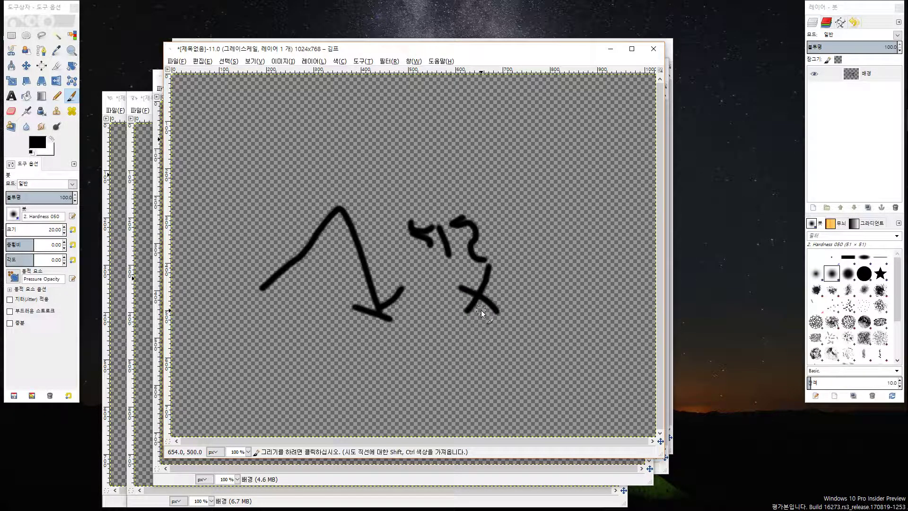
Add a curved arrow above the peak and a second downward arrow, and write another Korean term with an X below them.
{"action": "mouse_move", "coordinate": [257, 249]}
{"action": "left_mouse_down"}
{"action": "mouse_move", "coordinate": [336, 191]}
{"action": "mouse_move", "coordinate": [394, 180]}
{"action": "left_mouse_up"}
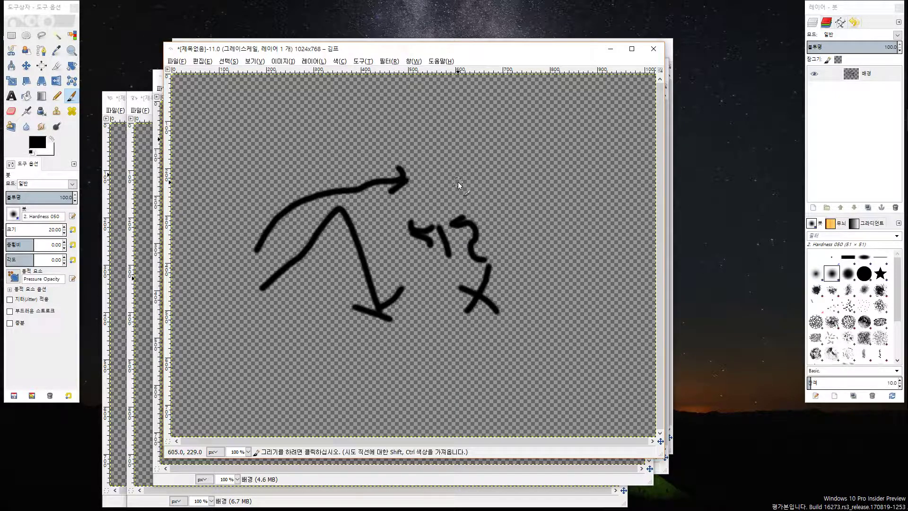
{"action": "mouse_move", "coordinate": [386, 206]}
{"action": "left_mouse_down"}
{"action": "mouse_move", "coordinate": [407, 302]}
{"action": "mouse_move", "coordinate": [417, 289]}
{"action": "mouse_move", "coordinate": [397, 299]}
{"action": "mouse_move", "coordinate": [418, 312]}
{"action": "left_mouse_up"}
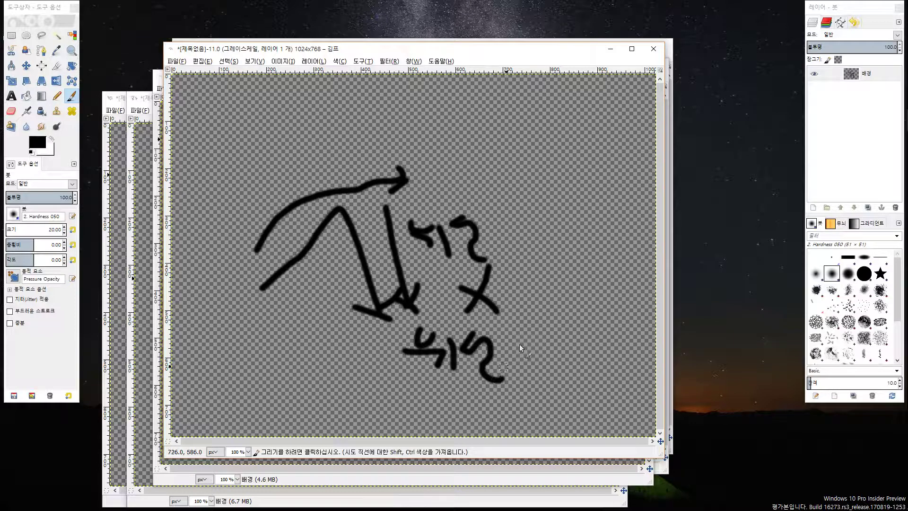
{"action": "left_click_drag", "start_coordinate": [529, 330], "coordinate": [515, 358]}
{"action": "mouse_move", "coordinate": [521, 344]}
{"action": "left_mouse_down"}
{"action": "mouse_move", "coordinate": [513, 362]}
{"action": "mouse_move", "coordinate": [553, 373]}
{"action": "left_mouse_up"}
Write a Korean word starting with "연" after the upper term and another Korean word above it.
{"action": "left_click_drag", "start_coordinate": [505, 209], "coordinate": [528, 218]}
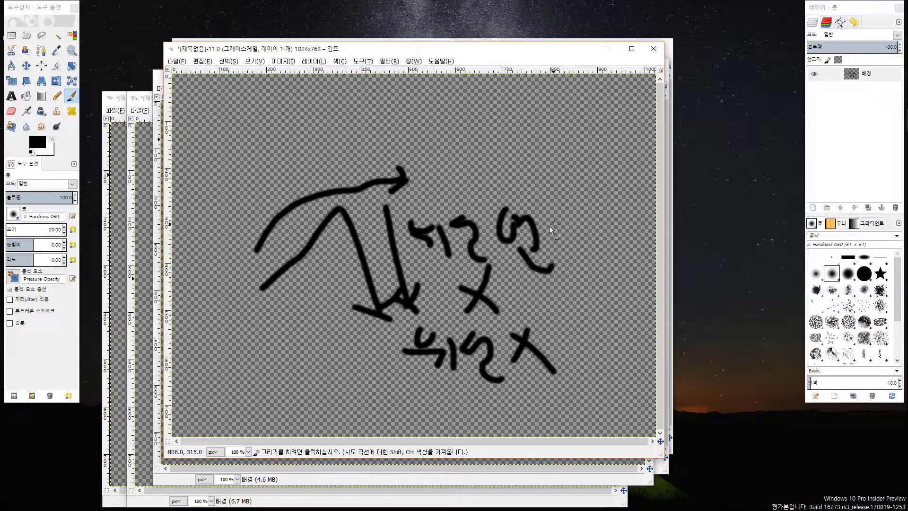
{"action": "left_click_drag", "start_coordinate": [504, 132], "coordinate": [492, 154]}
{"action": "mouse_move", "coordinate": [520, 138]}
{"action": "left_mouse_down"}
{"action": "mouse_move", "coordinate": [491, 153]}
{"action": "mouse_move", "coordinate": [523, 171]}
{"action": "left_mouse_up"}
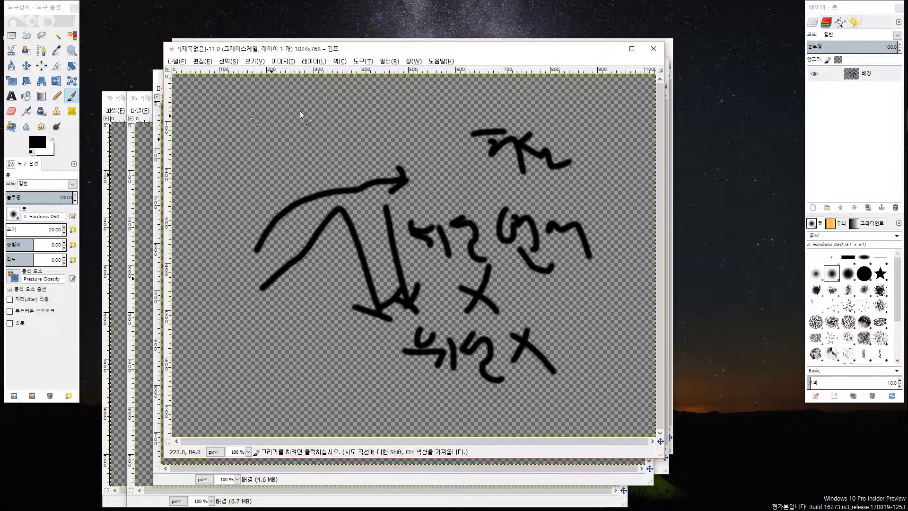
Write a Korean word starting with "만" at the upper left, then draw a long line beneath it and an upward arrow beside it.
{"action": "left_click_drag", "start_coordinate": [219, 110], "coordinate": [229, 140]}
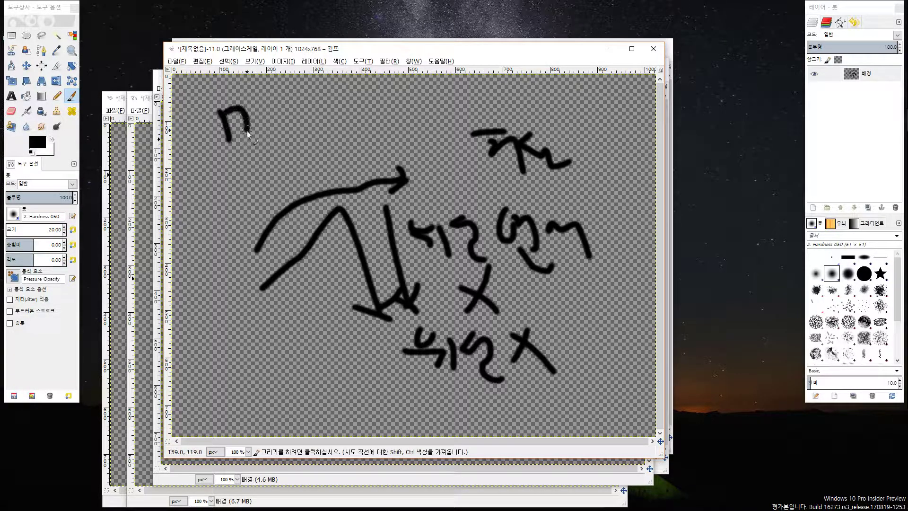
{"action": "left_click_drag", "start_coordinate": [319, 99], "coordinate": [326, 110]}
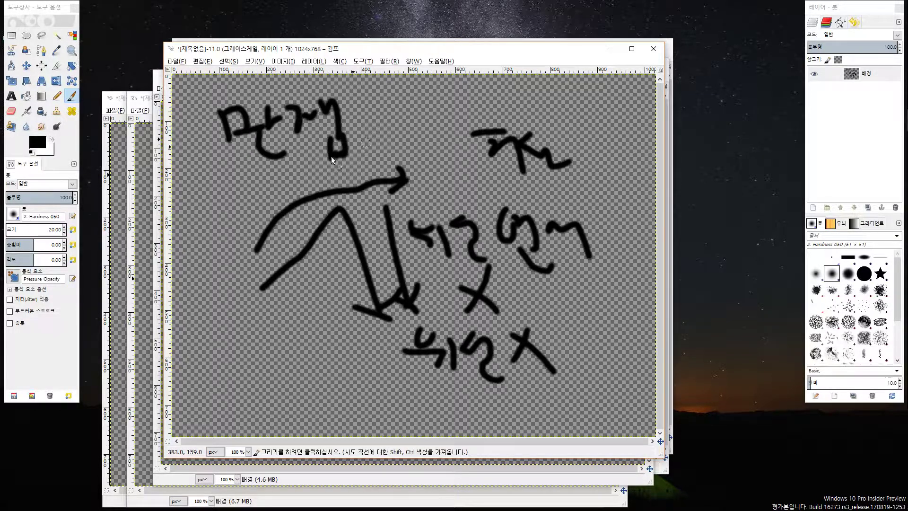
{"action": "left_click_drag", "start_coordinate": [252, 184], "coordinate": [402, 166]}
{"action": "mouse_move", "coordinate": [394, 125]}
{"action": "left_mouse_down"}
{"action": "mouse_move", "coordinate": [403, 178]}
{"action": "mouse_move", "coordinate": [428, 103]}
{"action": "mouse_move", "coordinate": [429, 115]}
{"action": "left_mouse_up"}
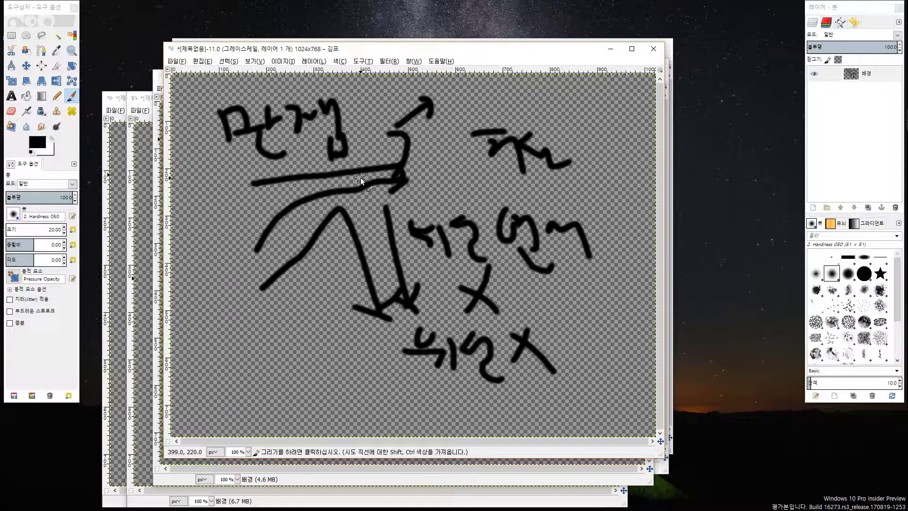
Write "사랑" at the lower left of the image and underline it twice.
{"action": "left_click_drag", "start_coordinate": [287, 317], "coordinate": [251, 375]}
{"action": "mouse_move", "coordinate": [265, 359]}
{"action": "left_mouse_down"}
{"action": "mouse_move", "coordinate": [277, 376]}
{"action": "mouse_move", "coordinate": [317, 356]}
{"action": "left_mouse_up"}
{"action": "left_click_drag", "start_coordinate": [326, 332], "coordinate": [323, 343]}
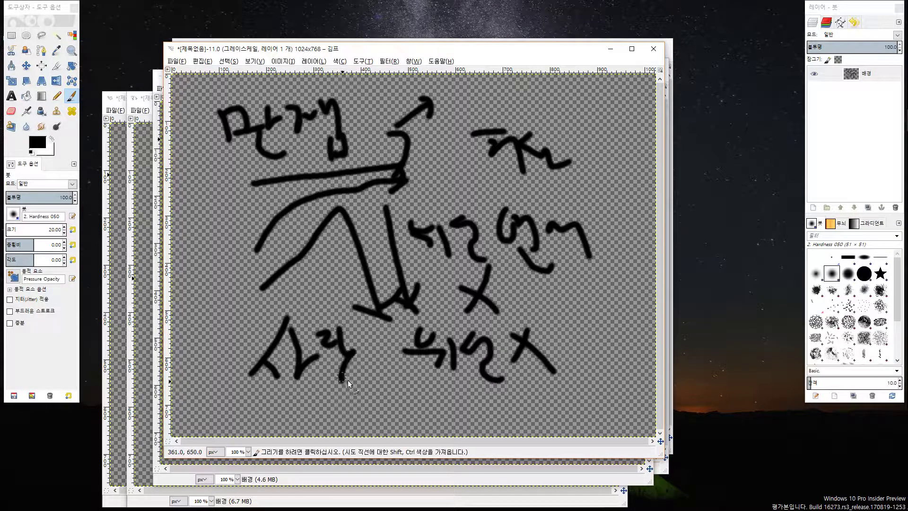
{"action": "left_click_drag", "start_coordinate": [243, 399], "coordinate": [344, 395]}
{"action": "left_click_drag", "start_coordinate": [279, 407], "coordinate": [353, 402]}
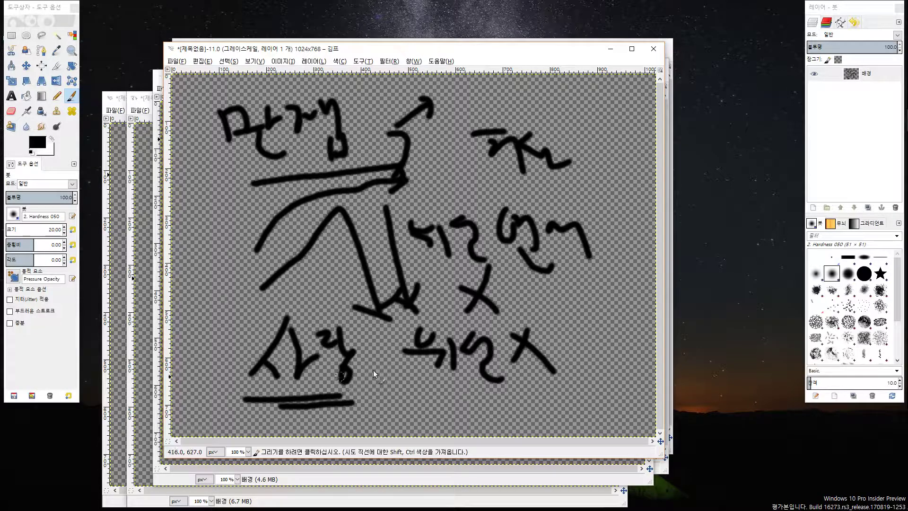
Draw an X beside "사랑" and write a three-syllable Korean term starting with "지" at the lower right.
{"action": "left_click_drag", "start_coordinate": [376, 367], "coordinate": [421, 407]}
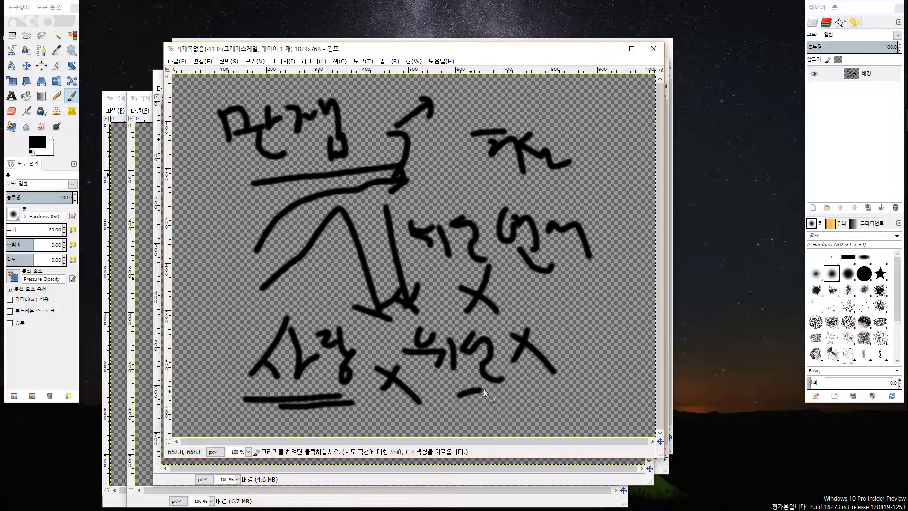
{"action": "mouse_move", "coordinate": [483, 389]}
{"action": "left_mouse_down"}
{"action": "mouse_move", "coordinate": [476, 413]}
{"action": "mouse_move", "coordinate": [494, 420]}
{"action": "left_mouse_up"}
{"action": "left_click_drag", "start_coordinate": [513, 383], "coordinate": [542, 420]}
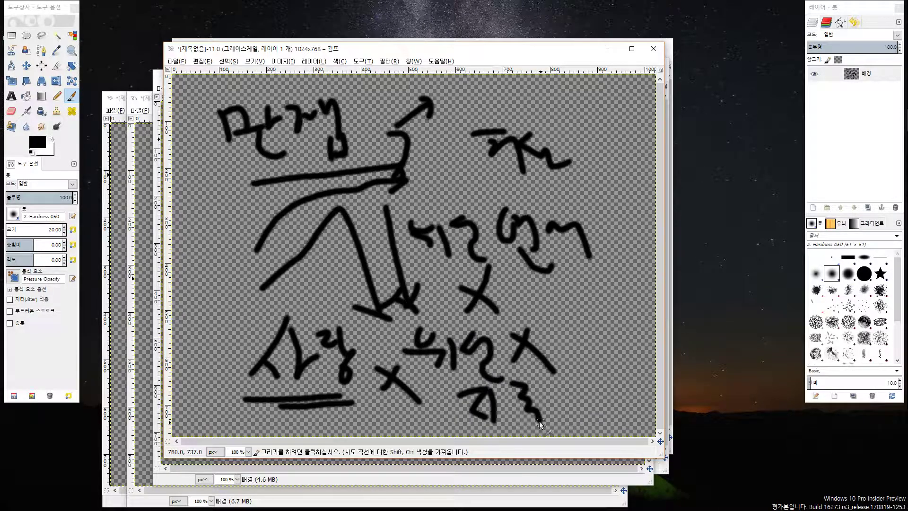
{"action": "mouse_move", "coordinate": [559, 382]}
{"action": "left_mouse_down"}
{"action": "mouse_move", "coordinate": [588, 385]}
{"action": "mouse_move", "coordinate": [579, 410]}
{"action": "mouse_move", "coordinate": [599, 416]}
{"action": "left_mouse_up"}
{"action": "mouse_move", "coordinate": [585, 389]}
{"action": "left_mouse_down"}
{"action": "mouse_move", "coordinate": [606, 390]}
{"action": "mouse_move", "coordinate": [582, 403]}
{"action": "left_mouse_up"}
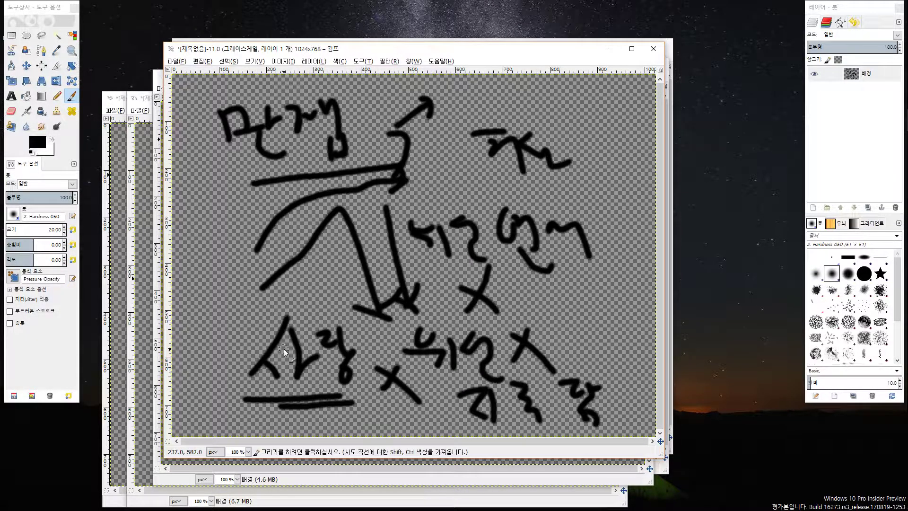
Circle "사랑" and the word starting with "연", and mark the lower-right term with an underline and an X.
{"action": "mouse_move", "coordinate": [305, 403]}
{"action": "left_mouse_down"}
{"action": "mouse_move", "coordinate": [239, 340]}
{"action": "mouse_move", "coordinate": [352, 395]}
{"action": "left_mouse_up"}
{"action": "left_click_drag", "start_coordinate": [522, 426], "coordinate": [612, 418]}
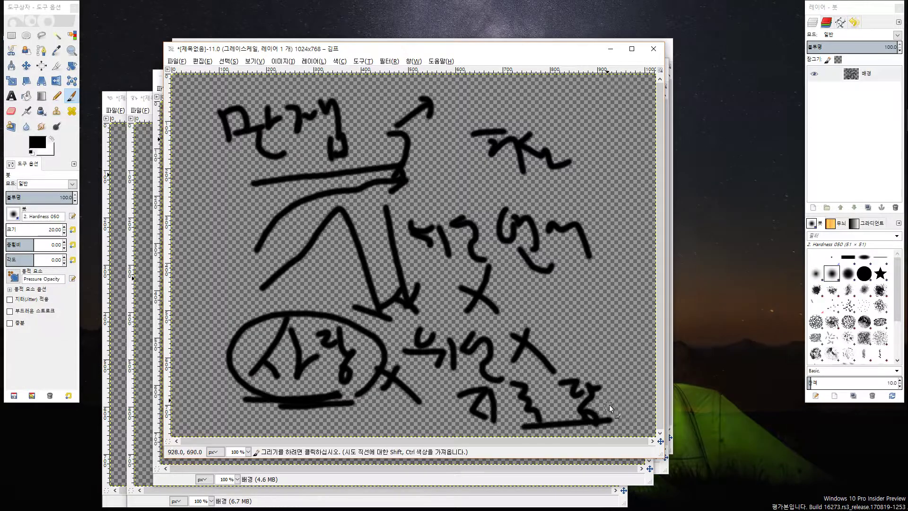
{"action": "mouse_move", "coordinate": [591, 381]}
{"action": "left_mouse_down"}
{"action": "mouse_move", "coordinate": [624, 351]}
{"action": "mouse_move", "coordinate": [622, 373]}
{"action": "left_mouse_up"}
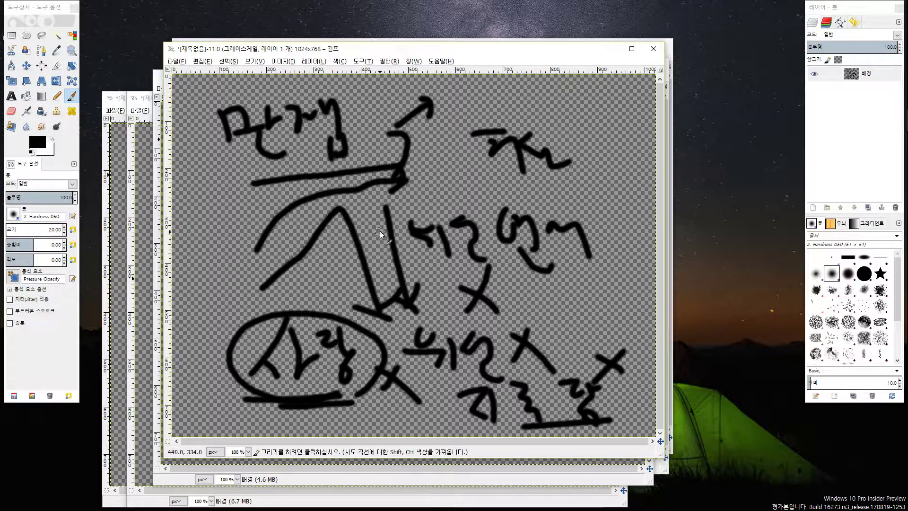
{"action": "mouse_move", "coordinate": [591, 285]}
{"action": "left_mouse_down"}
{"action": "mouse_move", "coordinate": [548, 192]}
{"action": "mouse_move", "coordinate": [590, 284]}
{"action": "left_mouse_up"}
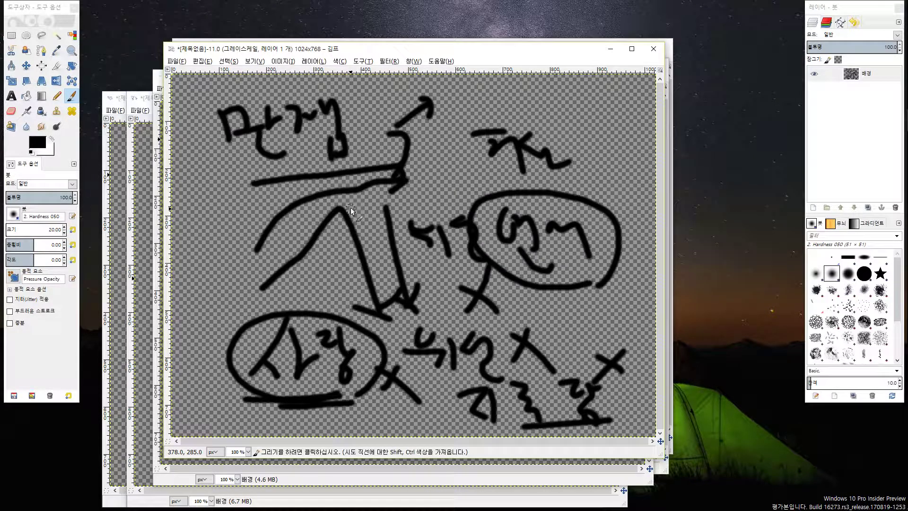
Circle the upper-left word starting with "만" and create a new blank 1024 × 768 pixel grayscale image.
{"action": "mouse_move", "coordinate": [326, 183]}
{"action": "left_mouse_down"}
{"action": "mouse_move", "coordinate": [216, 134]}
{"action": "mouse_move", "coordinate": [361, 163]}
{"action": "mouse_move", "coordinate": [343, 183]}
{"action": "left_mouse_up"}
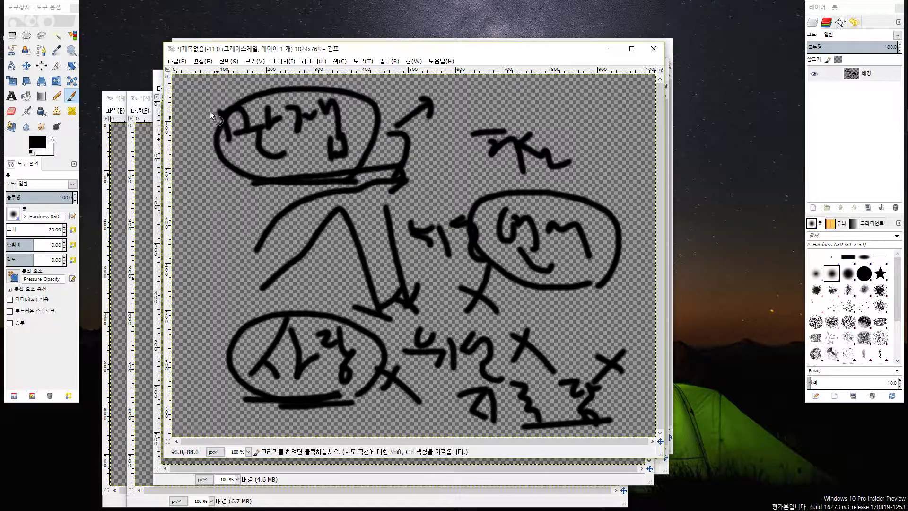
{"action": "left_click", "coordinate": [176, 61]}
{"action": "left_click", "coordinate": [183, 78]}
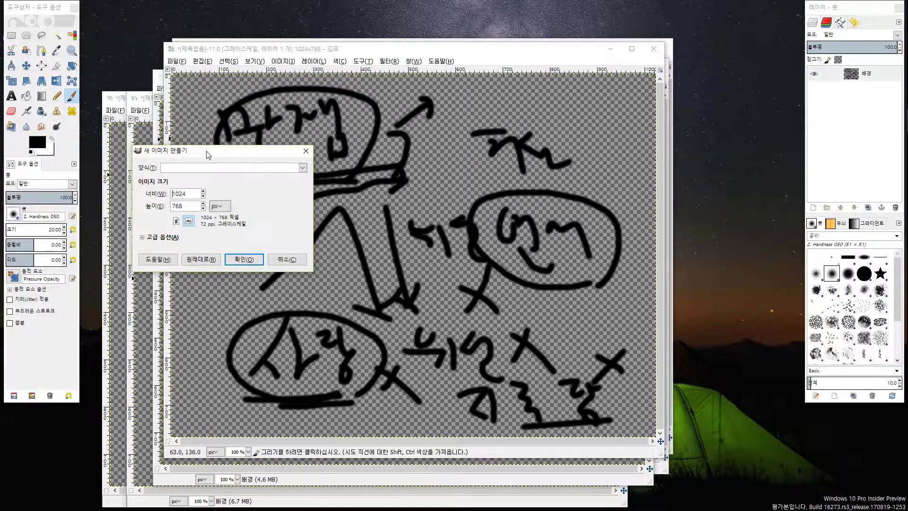
{"action": "left_click", "coordinate": [234, 256]}
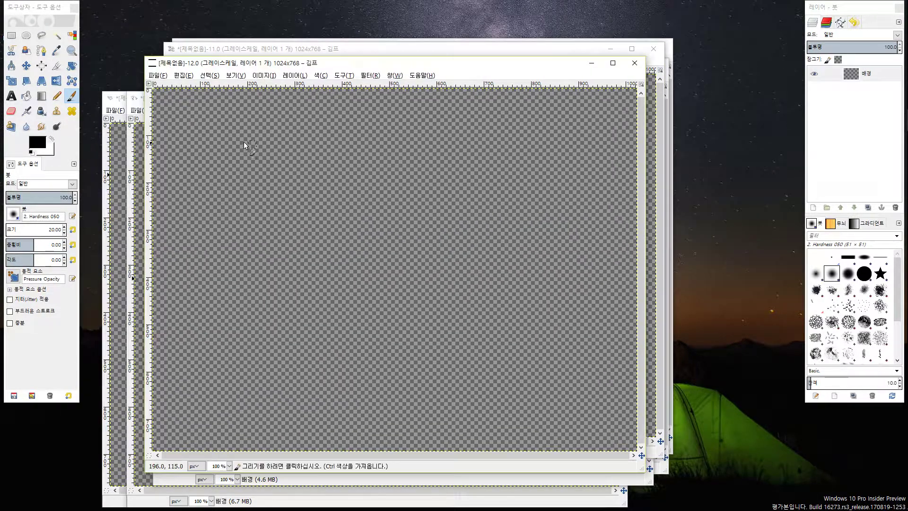
Handwrite short Korean words across the upper left and center, plus a double-underlined word starting with "인" at the upper right.
{"action": "mouse_move", "coordinate": [243, 141]}
{"action": "left_mouse_down"}
{"action": "mouse_move", "coordinate": [261, 168]}
{"action": "mouse_move", "coordinate": [272, 214]}
{"action": "left_mouse_up"}
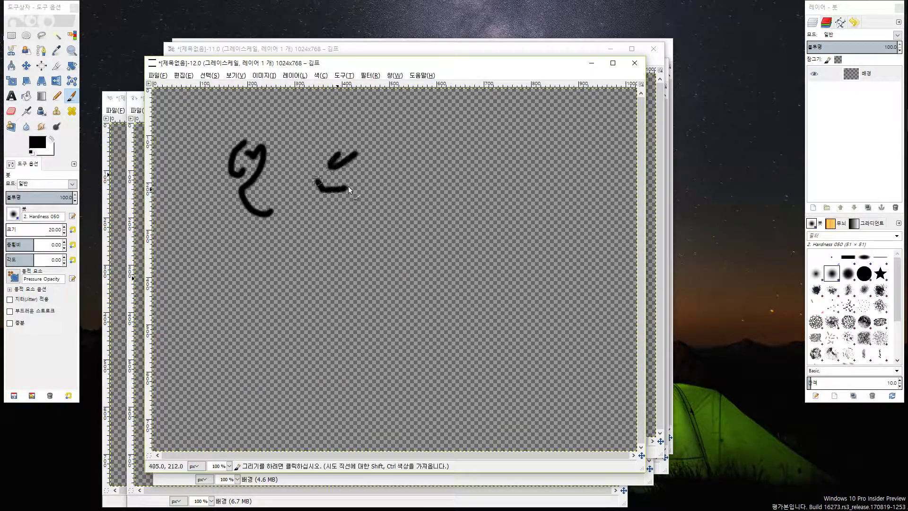
{"action": "mouse_move", "coordinate": [356, 238]}
{"action": "left_mouse_down"}
{"action": "mouse_move", "coordinate": [350, 287]}
{"action": "mouse_move", "coordinate": [393, 301]}
{"action": "left_mouse_up"}
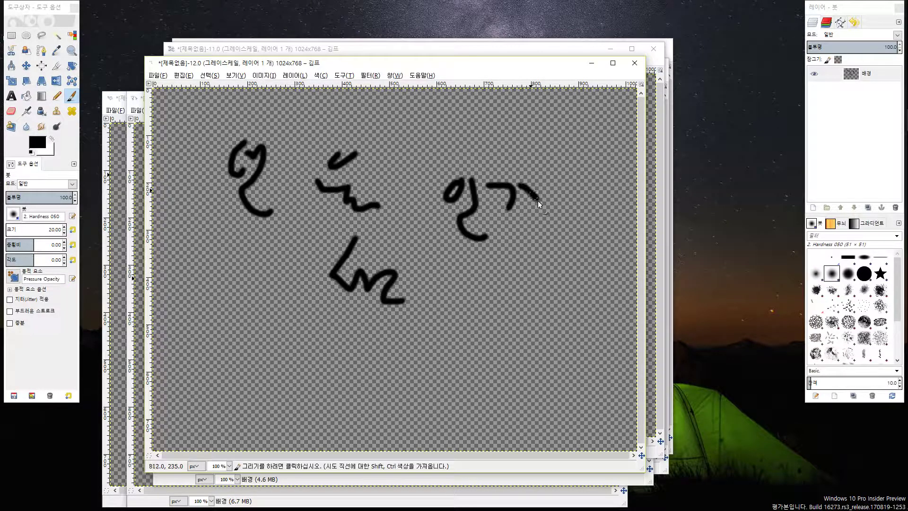
{"action": "mouse_move", "coordinate": [537, 201]}
{"action": "left_mouse_down"}
{"action": "mouse_move", "coordinate": [542, 231]}
{"action": "mouse_move", "coordinate": [567, 222]}
{"action": "mouse_move", "coordinate": [580, 233]}
{"action": "left_mouse_up"}
{"action": "left_click_drag", "start_coordinate": [461, 265], "coordinate": [575, 248]}
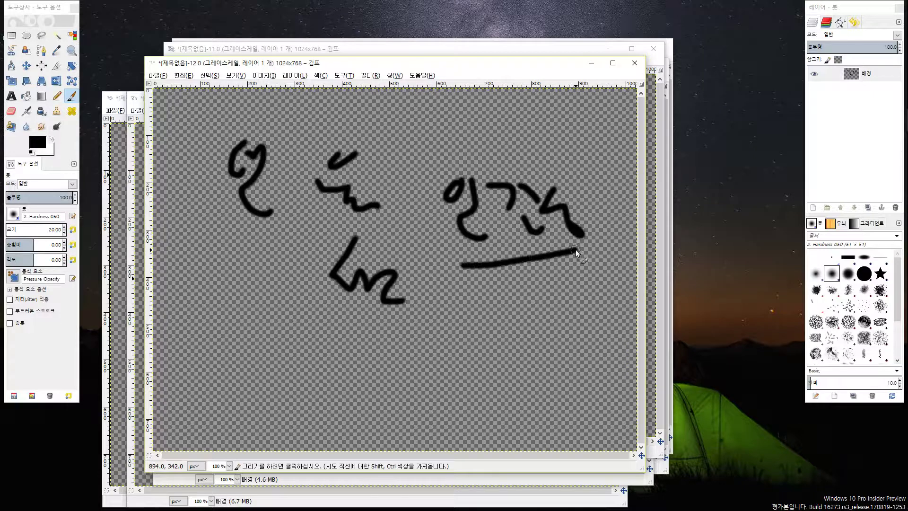
{"action": "left_click_drag", "start_coordinate": [467, 250], "coordinate": [590, 242]}
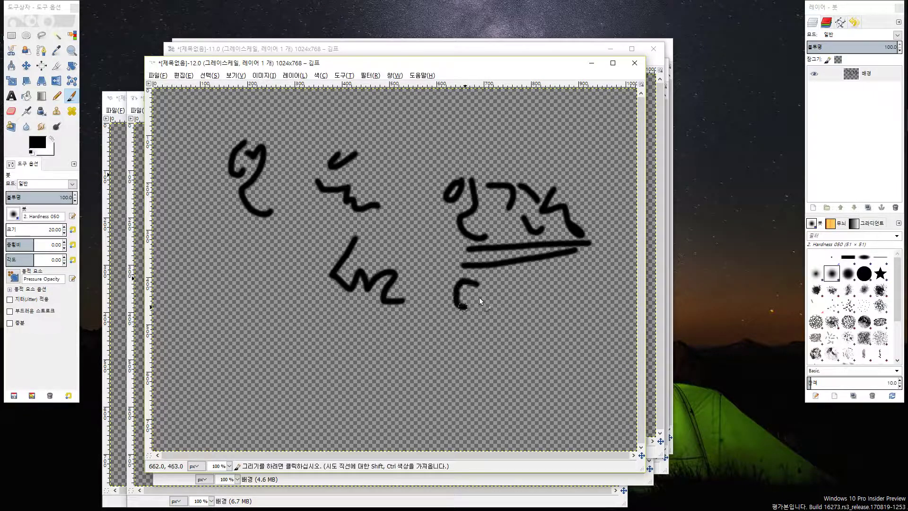
Write a second Korean term starting with "이" below the underlined word, underline it twice and mark it with an X.
{"action": "left_click_drag", "start_coordinate": [478, 297], "coordinate": [478, 284]}
{"action": "left_click_drag", "start_coordinate": [493, 275], "coordinate": [496, 298]}
{"action": "left_click_drag", "start_coordinate": [486, 317], "coordinate": [506, 337]}
{"action": "left_click_drag", "start_coordinate": [535, 308], "coordinate": [571, 308]}
{"action": "left_click_drag", "start_coordinate": [466, 364], "coordinate": [539, 354]}
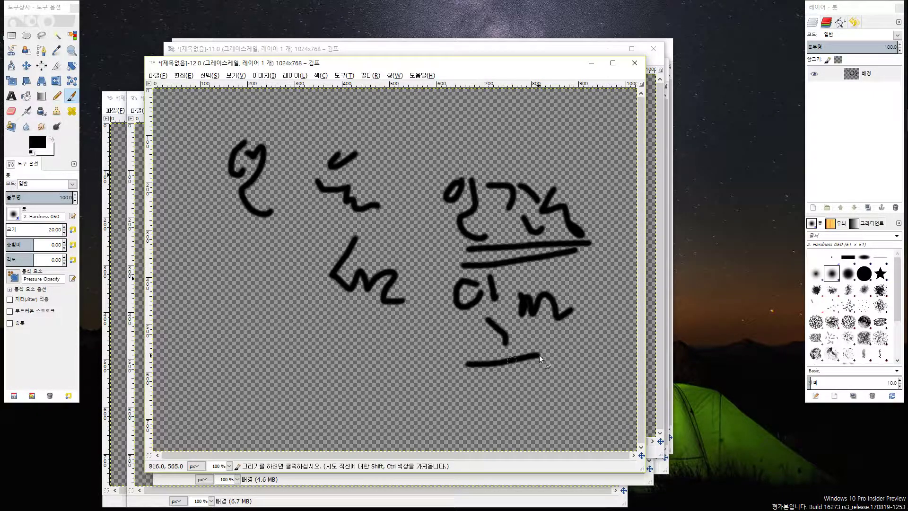
{"action": "left_click_drag", "start_coordinate": [492, 375], "coordinate": [571, 367]}
{"action": "left_click_drag", "start_coordinate": [447, 307], "coordinate": [406, 361]}
{"action": "left_click_drag", "start_coordinate": [406, 320], "coordinate": [453, 374]}
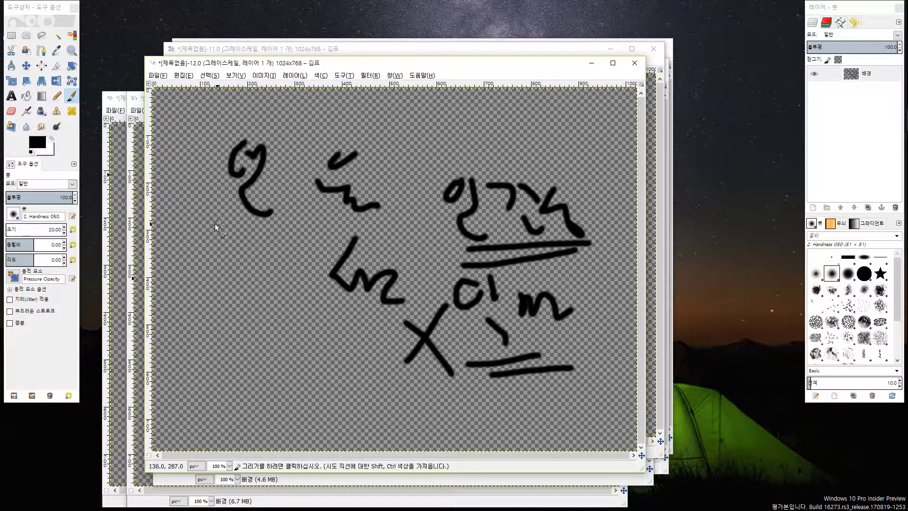
Draw a double underline beneath the upper-left writing and handwrite a short Korean word in the lower-left area.
{"action": "left_click_drag", "start_coordinate": [224, 217], "coordinate": [443, 216]}
{"action": "left_click_drag", "start_coordinate": [280, 225], "coordinate": [418, 223]}
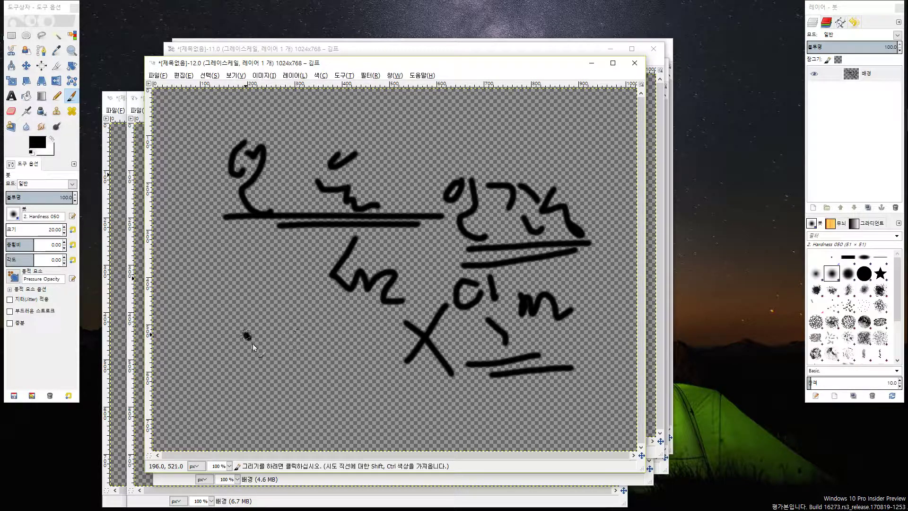
{"action": "left_click_drag", "start_coordinate": [245, 334], "coordinate": [264, 376]}
{"action": "mouse_move", "coordinate": [282, 335]}
{"action": "left_mouse_down"}
{"action": "mouse_move", "coordinate": [274, 372]}
{"action": "mouse_move", "coordinate": [284, 363]}
{"action": "left_mouse_up"}
{"action": "left_click_drag", "start_coordinate": [308, 340], "coordinate": [312, 393]}
{"action": "left_click_drag", "start_coordinate": [341, 349], "coordinate": [347, 382]}
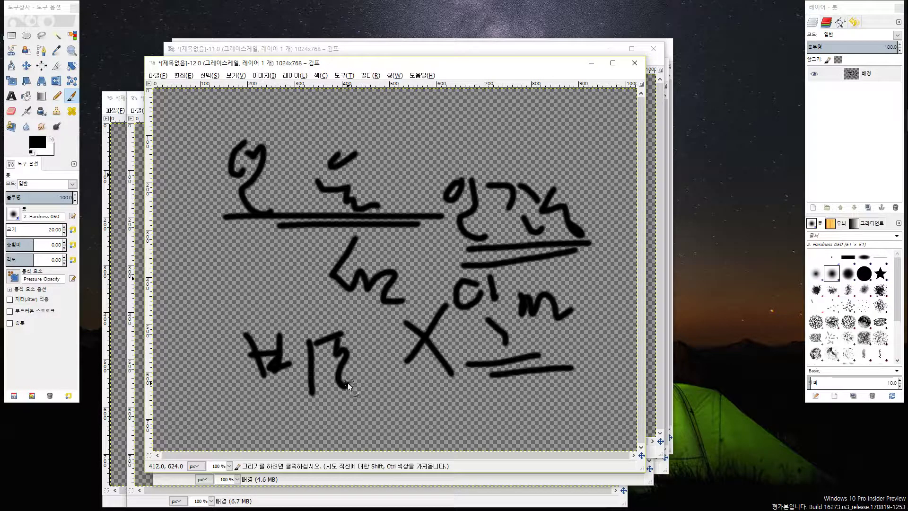
Create a new blank 1024 × 768 pixel image and paint three nested arcs sweeping down from the upper right.
{"action": "left_click", "coordinate": [158, 75]}
{"action": "left_click", "coordinate": [157, 86]}
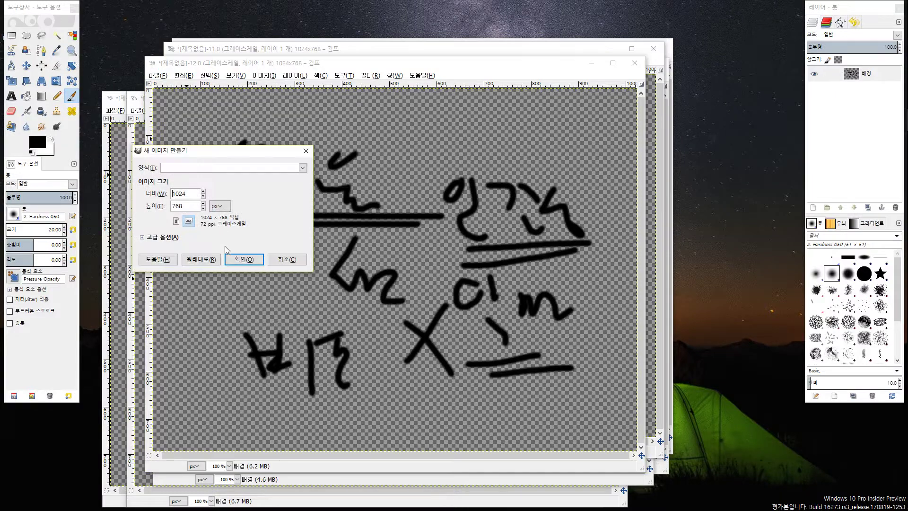
{"action": "left_click", "coordinate": [231, 259]}
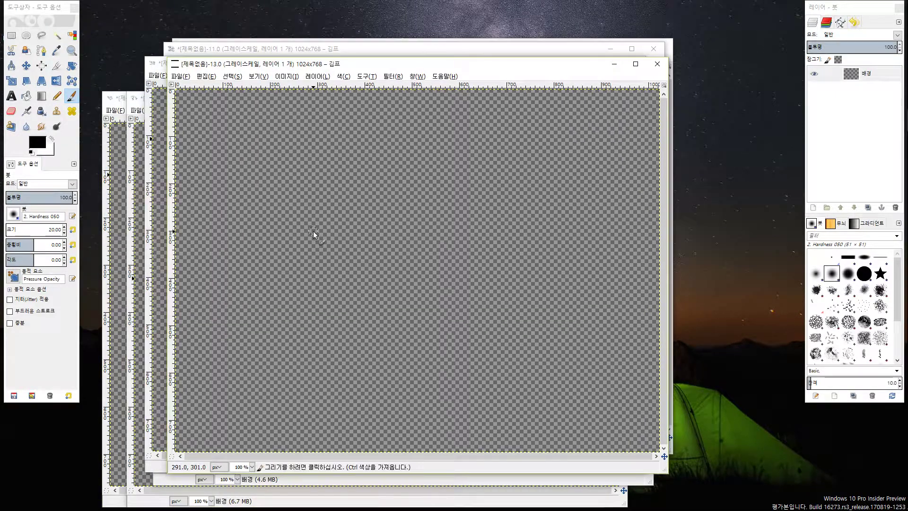
{"action": "mouse_move", "coordinate": [511, 206]}
{"action": "left_mouse_down"}
{"action": "mouse_move", "coordinate": [465, 207]}
{"action": "mouse_move", "coordinate": [323, 315]}
{"action": "mouse_move", "coordinate": [320, 353]}
{"action": "left_mouse_up"}
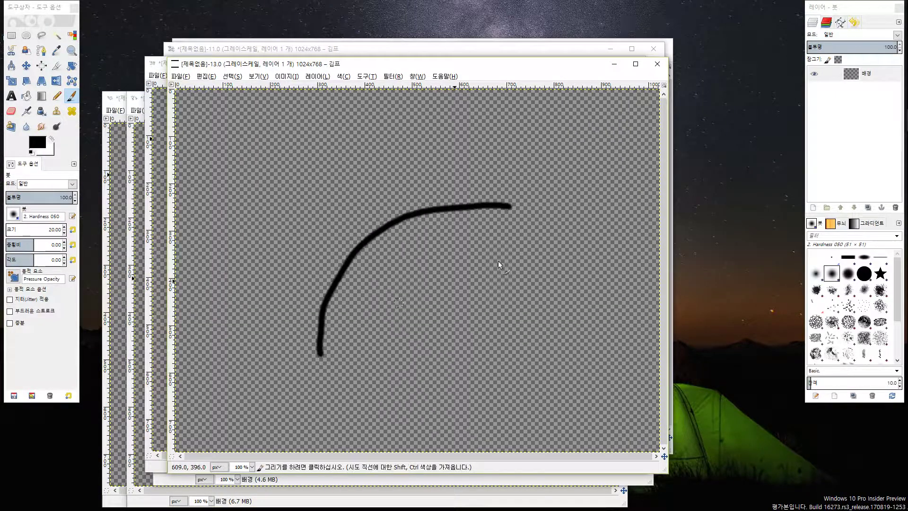
{"action": "mouse_move", "coordinate": [543, 231]}
{"action": "left_mouse_down"}
{"action": "mouse_move", "coordinate": [453, 250]}
{"action": "mouse_move", "coordinate": [393, 378]}
{"action": "left_mouse_up"}
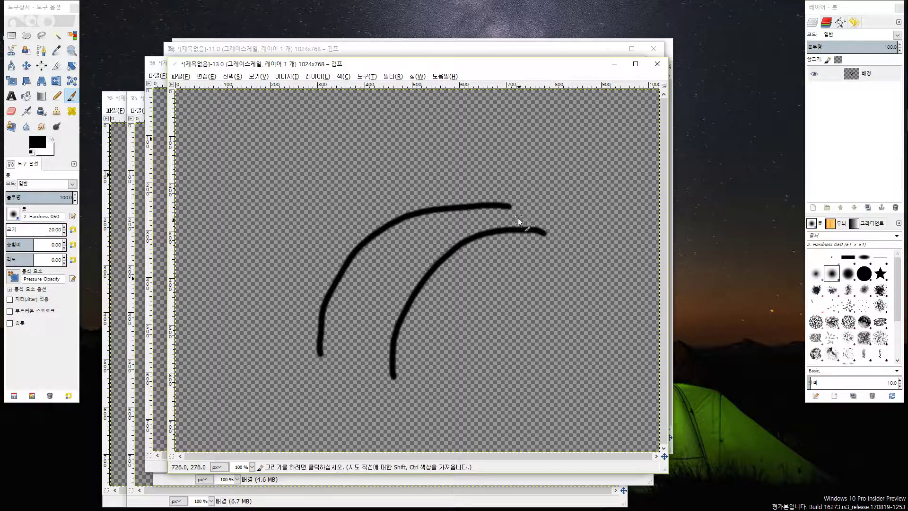
{"action": "mouse_move", "coordinate": [516, 216]}
{"action": "left_mouse_down"}
{"action": "mouse_move", "coordinate": [495, 212]}
{"action": "mouse_move", "coordinate": [434, 225]}
{"action": "mouse_move", "coordinate": [384, 255]}
{"action": "mouse_move", "coordinate": [353, 319]}
{"action": "left_mouse_up"}
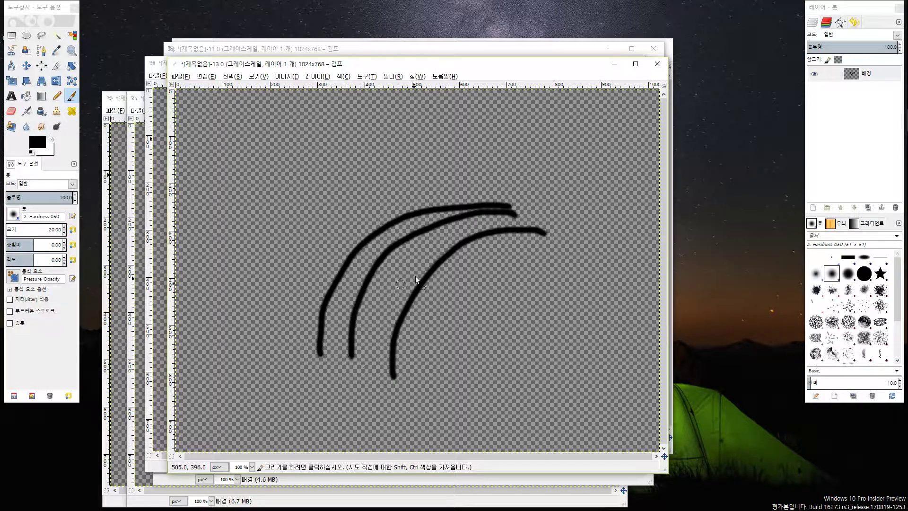
Add wavy strokes around the nested arcs and scribble a short Korean label above them.
{"action": "mouse_move", "coordinate": [485, 194]}
{"action": "left_mouse_down"}
{"action": "mouse_move", "coordinate": [410, 201]}
{"action": "mouse_move", "coordinate": [325, 242]}
{"action": "mouse_move", "coordinate": [298, 291]}
{"action": "left_mouse_up"}
{"action": "left_click_drag", "start_coordinate": [539, 249], "coordinate": [469, 304]}
{"action": "mouse_move", "coordinate": [416, 234]}
{"action": "left_mouse_down"}
{"action": "mouse_move", "coordinate": [308, 275]}
{"action": "mouse_move", "coordinate": [315, 256]}
{"action": "left_mouse_up"}
{"action": "mouse_move", "coordinate": [320, 163]}
{"action": "left_mouse_down"}
{"action": "mouse_move", "coordinate": [359, 141]}
{"action": "mouse_move", "coordinate": [368, 185]}
{"action": "left_mouse_up"}
{"action": "left_click_drag", "start_coordinate": [373, 150], "coordinate": [411, 183]}
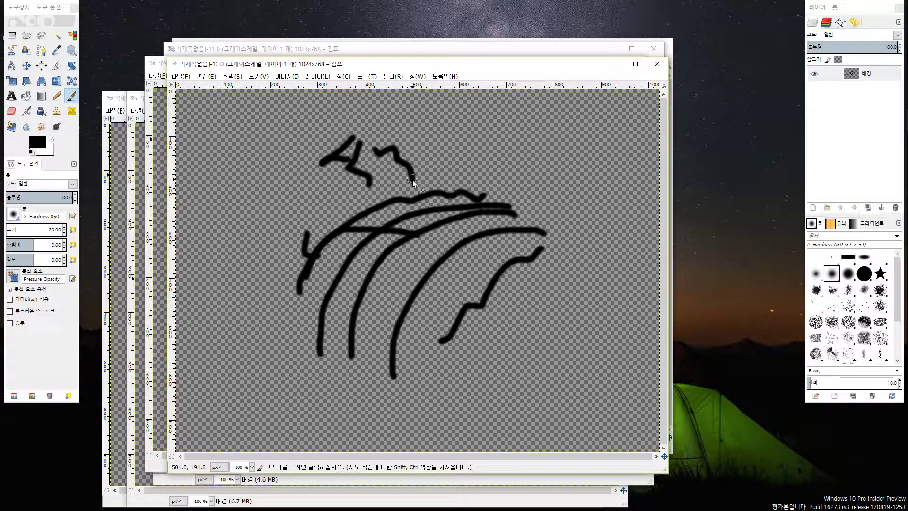
Create a new blank 1024 × 768 pixel image and paint two long wavy lines with two downward-curving lines below them.
{"action": "left_click", "coordinate": [180, 76]}
{"action": "left_click", "coordinate": [194, 88]}
{"action": "left_click", "coordinate": [239, 260]}
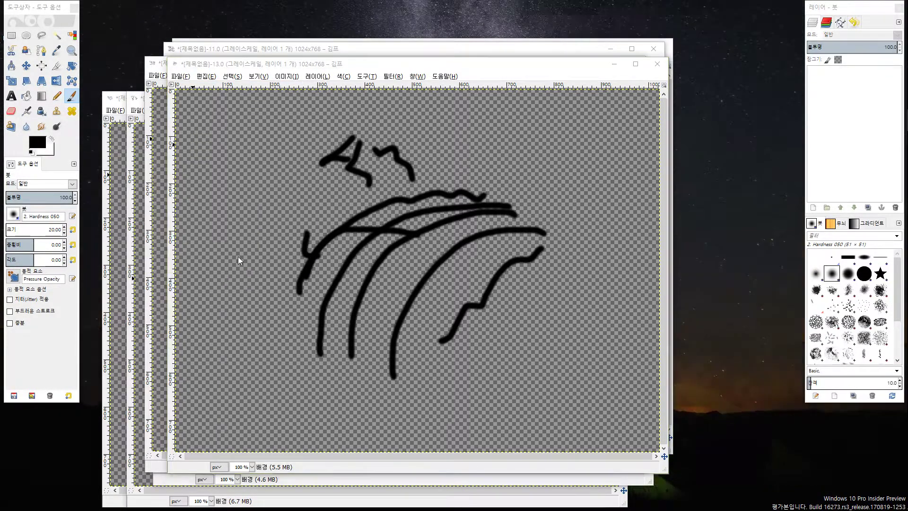
{"action": "mouse_move", "coordinate": [191, 253]}
{"action": "left_mouse_down"}
{"action": "mouse_move", "coordinate": [261, 257]}
{"action": "mouse_move", "coordinate": [474, 204]}
{"action": "left_mouse_up"}
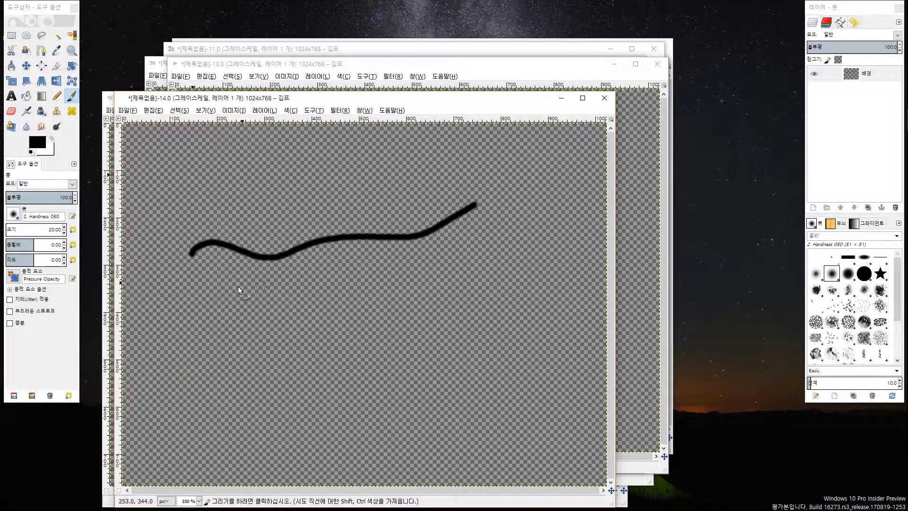
{"action": "mouse_move", "coordinate": [207, 299]}
{"action": "left_mouse_down"}
{"action": "mouse_move", "coordinate": [294, 313]}
{"action": "mouse_move", "coordinate": [518, 280]}
{"action": "left_mouse_up"}
{"action": "left_click_drag", "start_coordinate": [245, 328], "coordinate": [481, 395]}
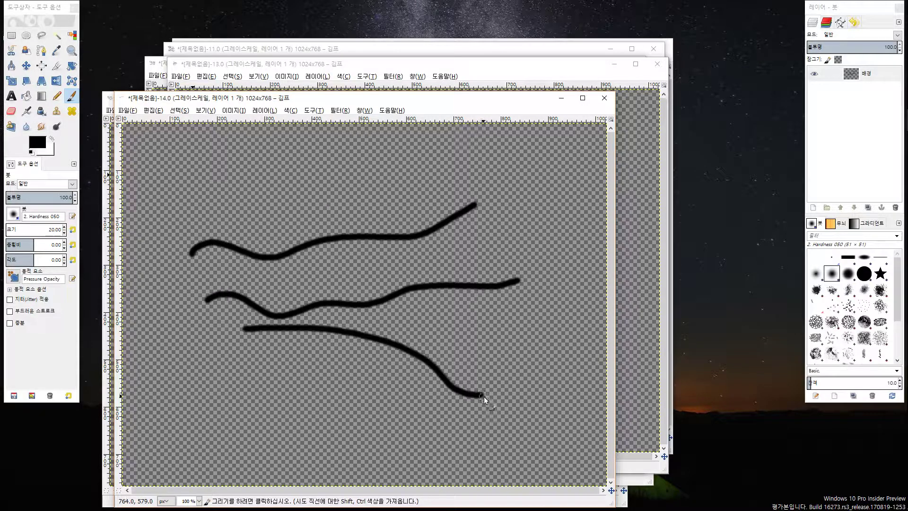
{"action": "left_click_drag", "start_coordinate": [386, 334], "coordinate": [539, 404]}
Draw a rising arrow and a slanted branch above the wavy lines, with a boxy handwritten character over the arrow.
{"action": "left_click_drag", "start_coordinate": [331, 214], "coordinate": [485, 161]}
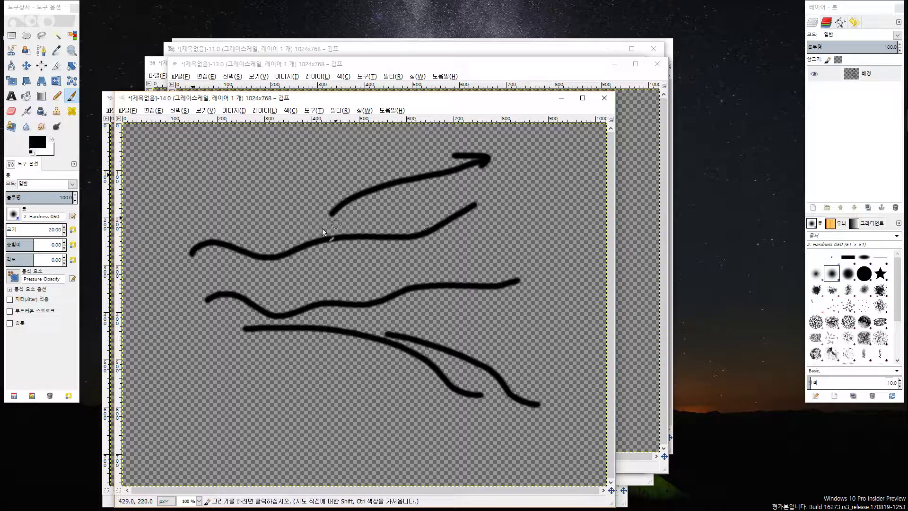
{"action": "left_click_drag", "start_coordinate": [307, 242], "coordinate": [413, 181]}
{"action": "left_click_drag", "start_coordinate": [340, 148], "coordinate": [349, 171]}
{"action": "left_click_drag", "start_coordinate": [355, 150], "coordinate": [403, 156]}
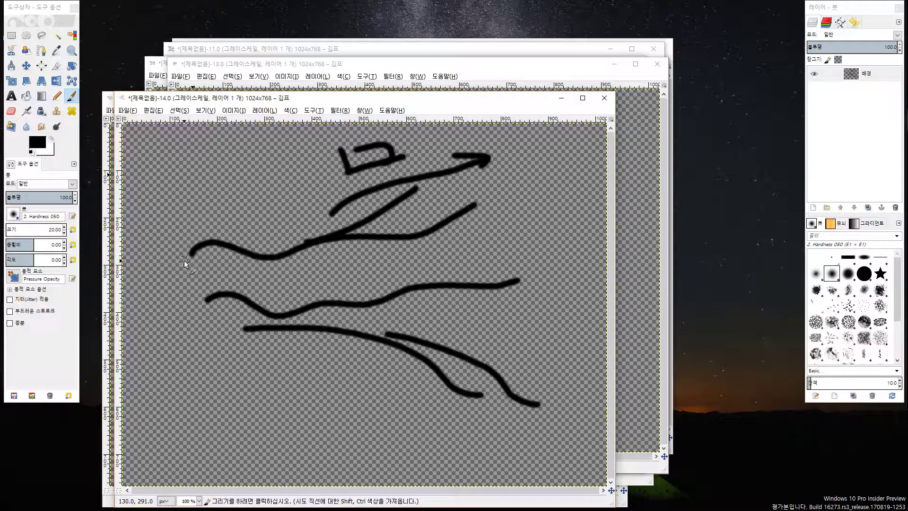
Add a third wavy line with a short label at its right end, and write a double-underlined Korean term starting with "자" at the lower left.
{"action": "mouse_move", "coordinate": [183, 260]}
{"action": "left_mouse_down"}
{"action": "mouse_move", "coordinate": [243, 273]}
{"action": "mouse_move", "coordinate": [533, 242]}
{"action": "left_mouse_up"}
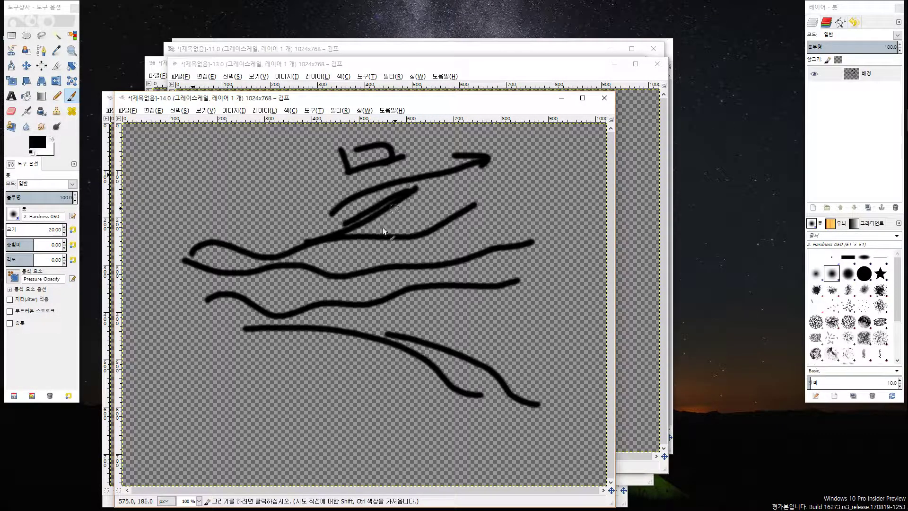
{"action": "left_click_drag", "start_coordinate": [518, 213], "coordinate": [544, 231]}
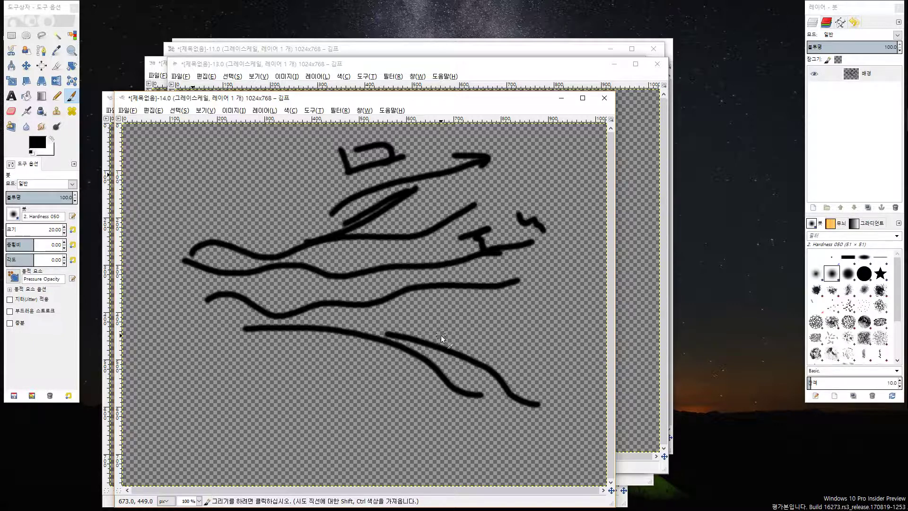
{"action": "mouse_move", "coordinate": [235, 400]}
{"action": "left_mouse_down"}
{"action": "mouse_move", "coordinate": [257, 393]}
{"action": "mouse_move", "coordinate": [303, 434]}
{"action": "left_mouse_up"}
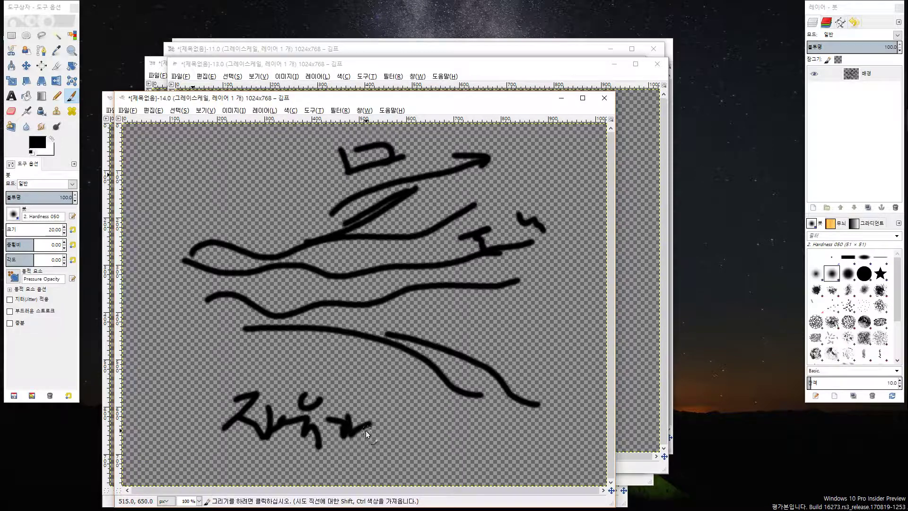
{"action": "mouse_move", "coordinate": [243, 448]}
{"action": "left_mouse_down"}
{"action": "mouse_move", "coordinate": [343, 446]}
{"action": "mouse_move", "coordinate": [367, 457]}
{"action": "left_mouse_up"}
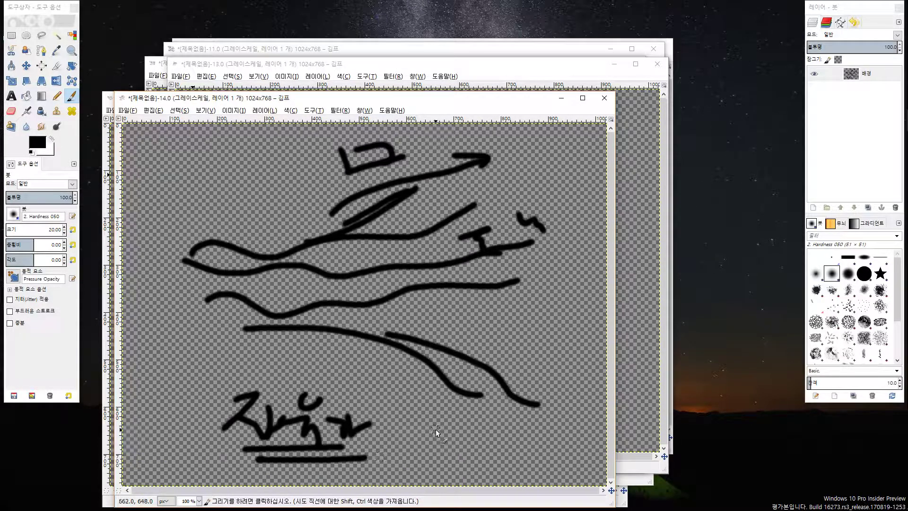
Handwrite a Korean word at the upper left and draw a line from below it across the waves to a hooked end near the lower term.
{"action": "left_click_drag", "start_coordinate": [208, 170], "coordinate": [200, 194]}
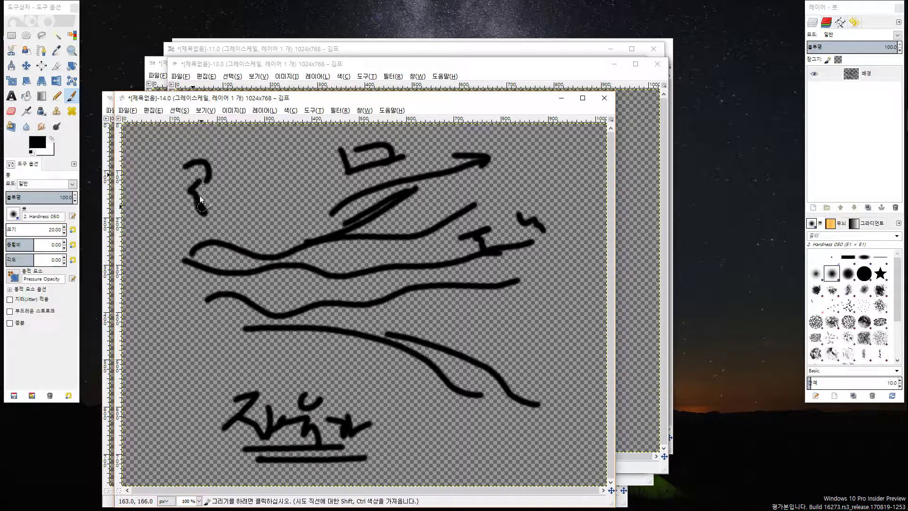
{"action": "mouse_move", "coordinate": [222, 228]}
{"action": "left_mouse_down"}
{"action": "mouse_move", "coordinate": [223, 265]}
{"action": "mouse_move", "coordinate": [293, 385]}
{"action": "left_mouse_up"}
{"action": "left_click_drag", "start_coordinate": [271, 352], "coordinate": [291, 380]}
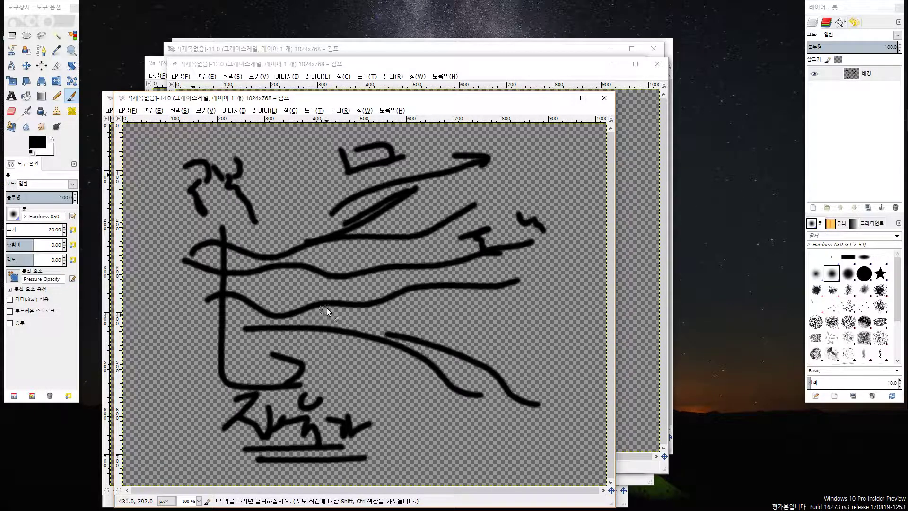
Add an X and a short scribbled word beside the underlined lower-left term, and circle that term.
{"action": "mouse_move", "coordinate": [329, 349]}
{"action": "left_mouse_down"}
{"action": "mouse_move", "coordinate": [396, 391]}
{"action": "mouse_move", "coordinate": [428, 443]}
{"action": "left_mouse_up"}
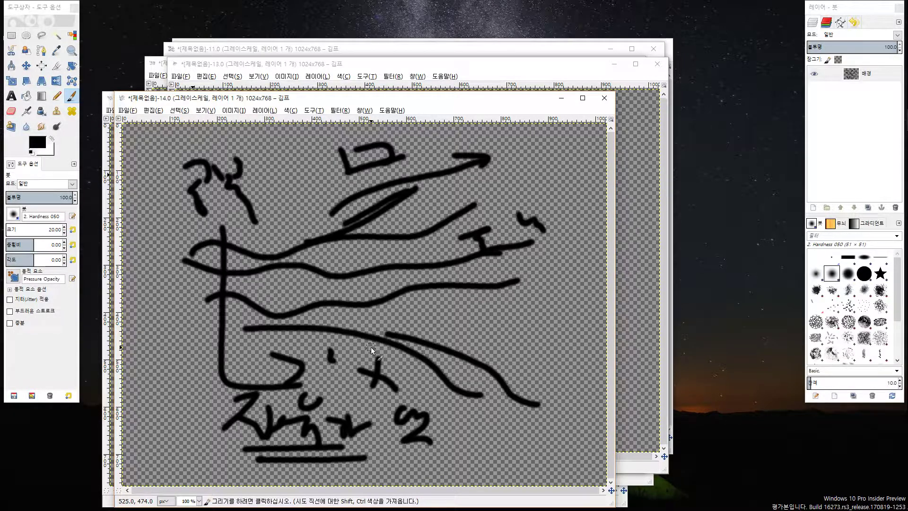
{"action": "left_click_drag", "start_coordinate": [365, 451], "coordinate": [361, 451]}
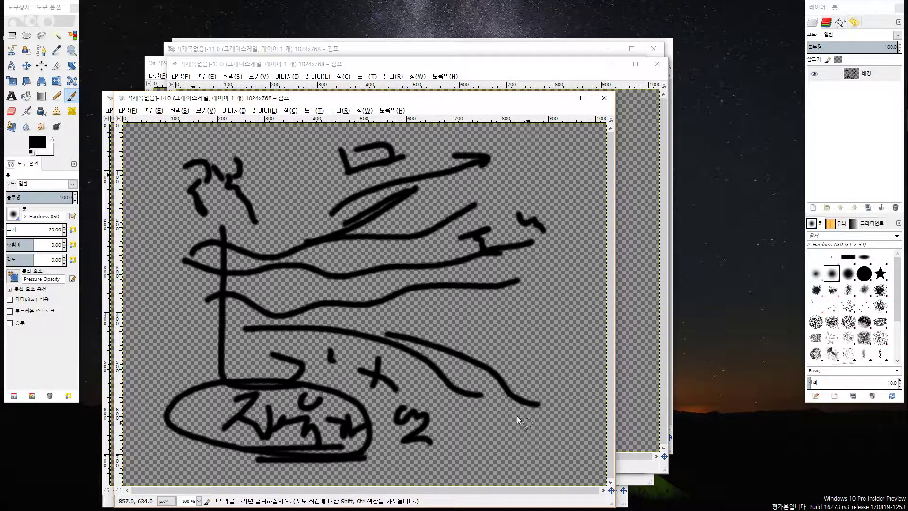
Sketch a barred box at the end of the downward curves and handwrite a two-syllable Korean word above it.
{"action": "mouse_move", "coordinate": [491, 411]}
{"action": "left_mouse_down"}
{"action": "mouse_move", "coordinate": [565, 404]}
{"action": "mouse_move", "coordinate": [566, 450]}
{"action": "mouse_move", "coordinate": [508, 459]}
{"action": "left_mouse_up"}
{"action": "mouse_move", "coordinate": [520, 416]}
{"action": "left_mouse_down"}
{"action": "mouse_move", "coordinate": [543, 408]}
{"action": "mouse_move", "coordinate": [546, 437]}
{"action": "left_mouse_up"}
{"action": "left_click_drag", "start_coordinate": [567, 412], "coordinate": [574, 450]}
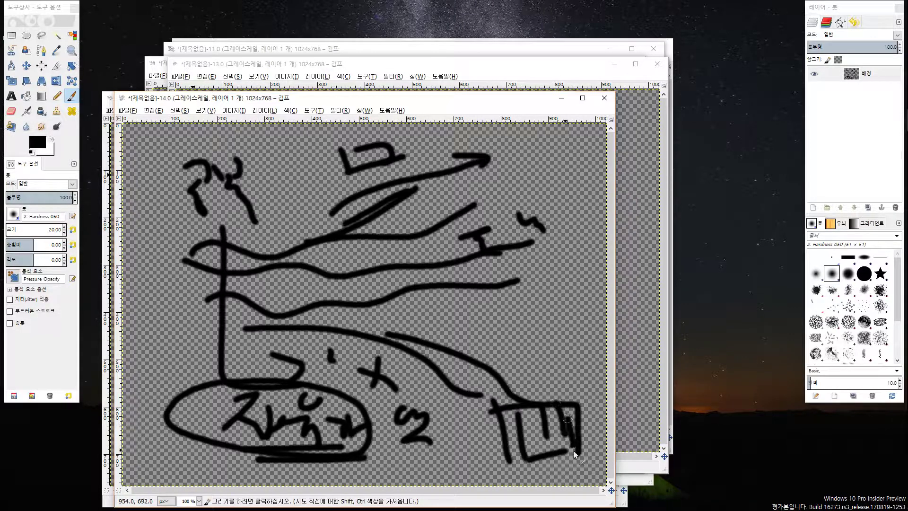
{"action": "left_click_drag", "start_coordinate": [503, 434], "coordinate": [565, 433]}
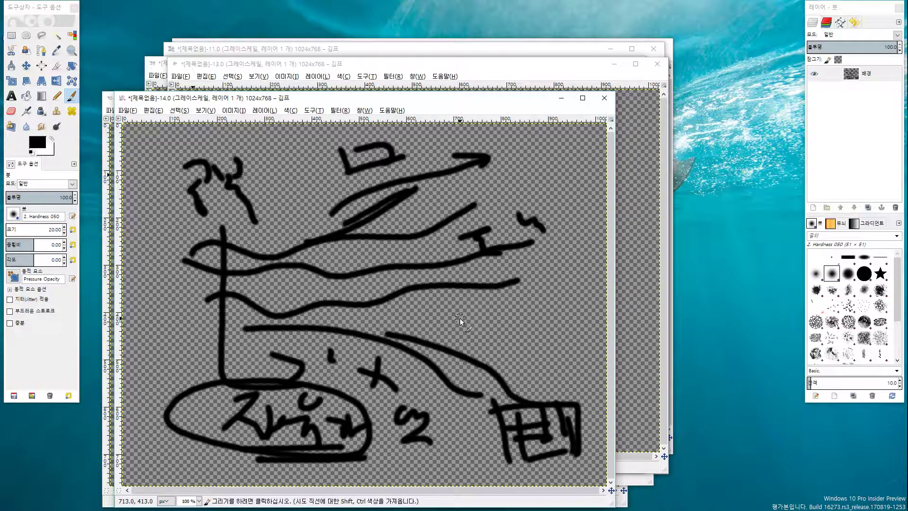
{"action": "left_click_drag", "start_coordinate": [467, 307], "coordinate": [502, 341]}
{"action": "mouse_move", "coordinate": [533, 306]}
{"action": "left_mouse_down"}
{"action": "mouse_move", "coordinate": [527, 328]}
{"action": "mouse_move", "coordinate": [539, 347]}
{"action": "left_mouse_up"}
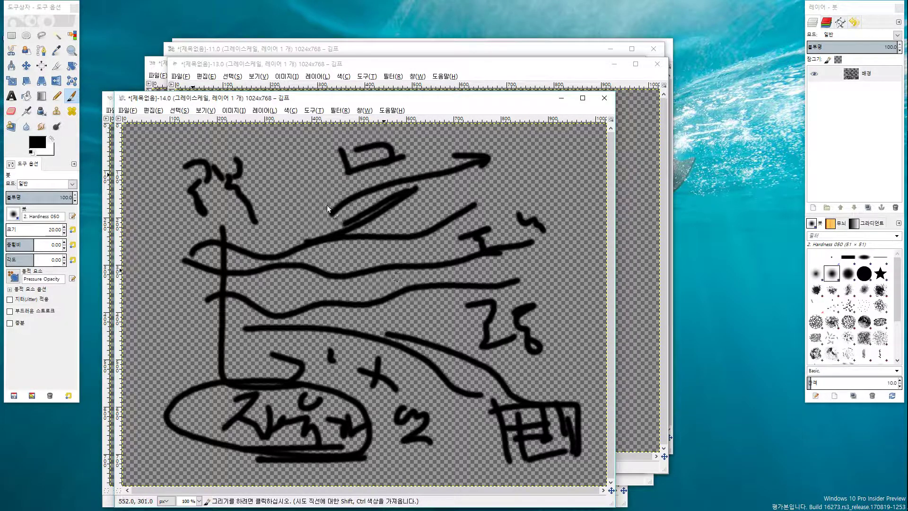
Create another blank 1024 × 768 pixel grayscale image.
{"action": "left_click", "coordinate": [127, 110]}
{"action": "left_click", "coordinate": [144, 120]}
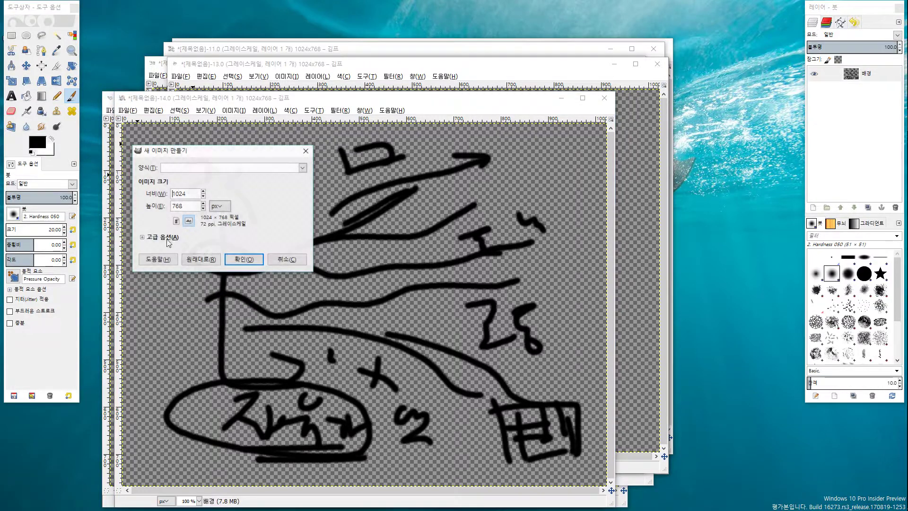
{"action": "left_click", "coordinate": [236, 259]}
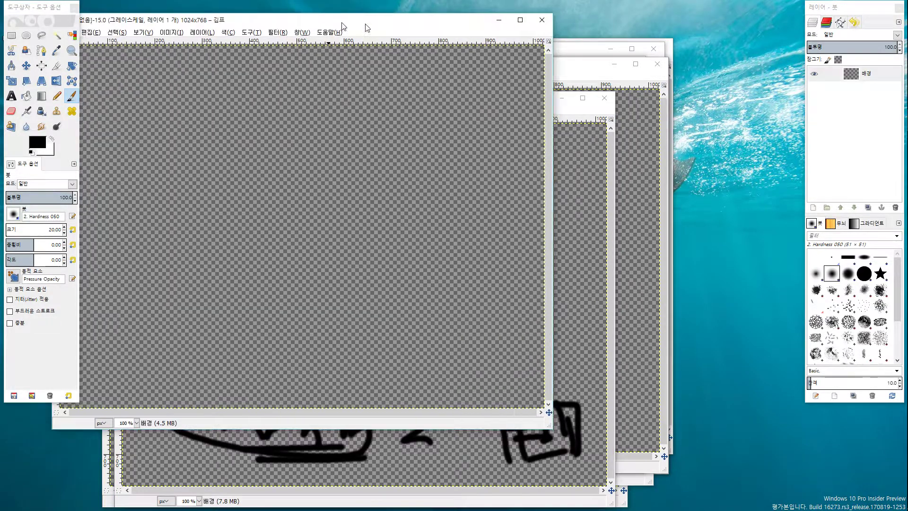
Handwrite a short Korean word at the upper left, underline it with a long rightward arrow, and add scribbled syllables and a double arrow beside it.
{"action": "mouse_move", "coordinate": [308, 106]}
{"action": "left_mouse_down"}
{"action": "mouse_move", "coordinate": [316, 139]}
{"action": "mouse_move", "coordinate": [340, 171]}
{"action": "left_mouse_up"}
{"action": "left_click_drag", "start_coordinate": [360, 150], "coordinate": [408, 150]}
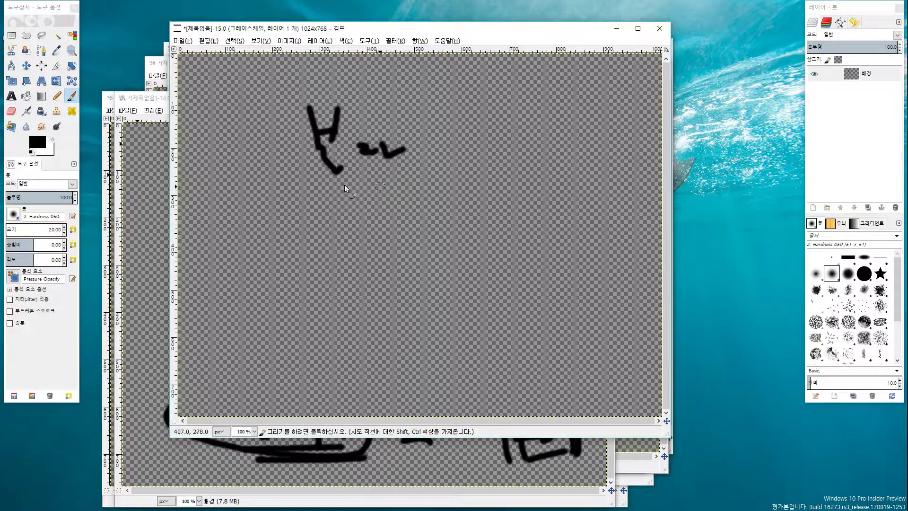
{"action": "mouse_move", "coordinate": [288, 188]}
{"action": "left_mouse_down"}
{"action": "mouse_move", "coordinate": [439, 186]}
{"action": "mouse_move", "coordinate": [452, 171]}
{"action": "mouse_move", "coordinate": [474, 227]}
{"action": "left_mouse_up"}
{"action": "mouse_move", "coordinate": [507, 186]}
{"action": "left_mouse_down"}
{"action": "mouse_move", "coordinate": [536, 211]}
{"action": "mouse_move", "coordinate": [612, 187]}
{"action": "left_mouse_up"}
{"action": "mouse_move", "coordinate": [559, 205]}
{"action": "left_mouse_down"}
{"action": "mouse_move", "coordinate": [620, 203]}
{"action": "mouse_move", "coordinate": [577, 217]}
{"action": "left_mouse_up"}
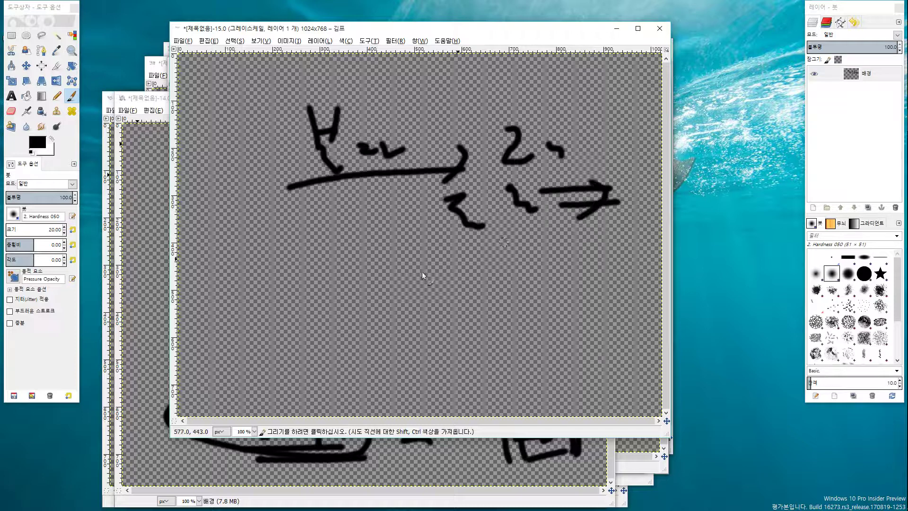
Draw a second rightward arrow lower down with a scribbled word beside it, circle its tip, and add a curved arrow leading back left.
{"action": "mouse_move", "coordinate": [267, 337]}
{"action": "left_mouse_down"}
{"action": "mouse_move", "coordinate": [467, 350]}
{"action": "mouse_move", "coordinate": [465, 362]}
{"action": "left_mouse_up"}
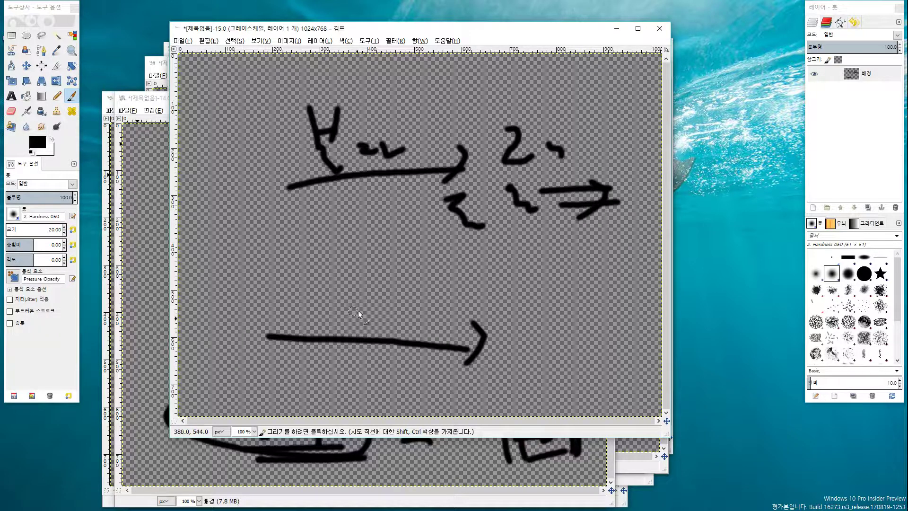
{"action": "left_click_drag", "start_coordinate": [522, 287], "coordinate": [520, 294]}
{"action": "left_click_drag", "start_coordinate": [558, 318], "coordinate": [583, 330]}
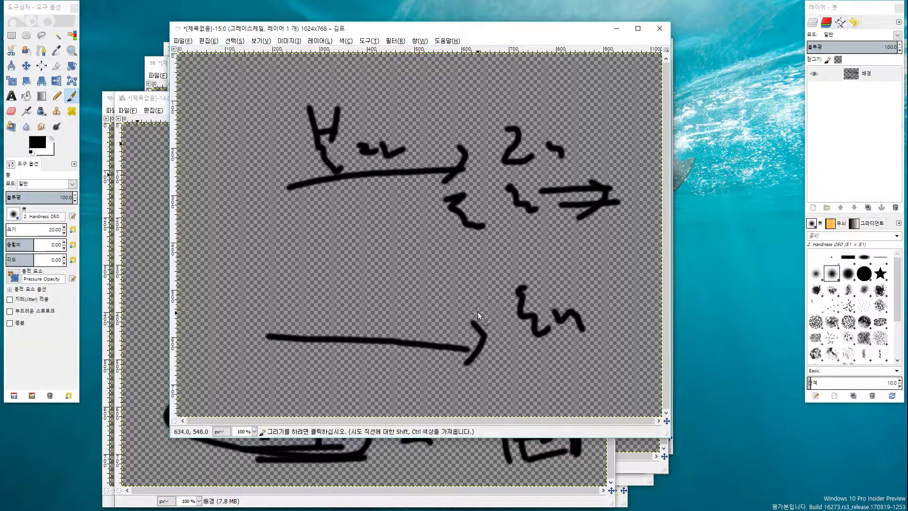
{"action": "mouse_move", "coordinate": [506, 295]}
{"action": "left_mouse_down"}
{"action": "mouse_move", "coordinate": [466, 374]}
{"action": "mouse_move", "coordinate": [490, 298]}
{"action": "left_mouse_up"}
{"action": "mouse_move", "coordinate": [442, 322]}
{"action": "left_mouse_down"}
{"action": "mouse_move", "coordinate": [309, 308]}
{"action": "mouse_move", "coordinate": [312, 324]}
{"action": "left_mouse_up"}
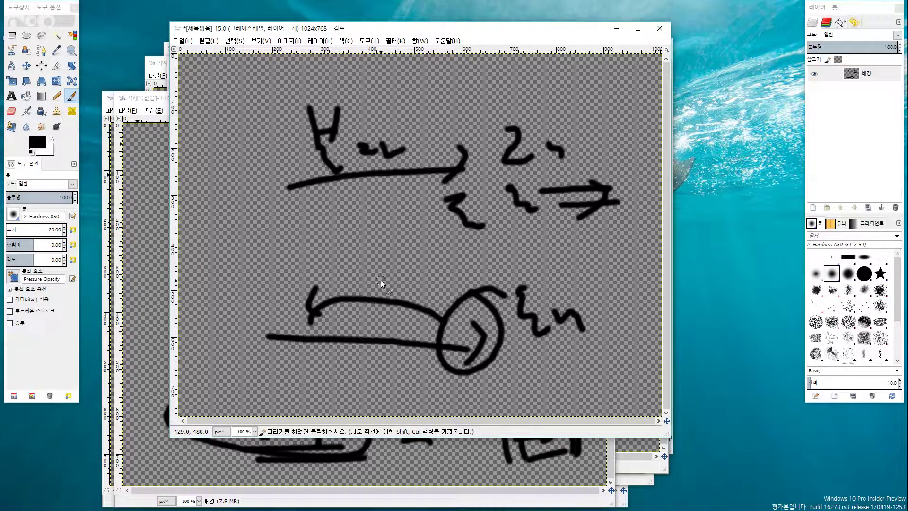
Add a V-shaped mark above the lower curved arrow and a hooked arrow at the upper word, and enclose the upper group in a large ellipse.
{"action": "left_click_drag", "start_coordinate": [416, 247], "coordinate": [391, 283]}
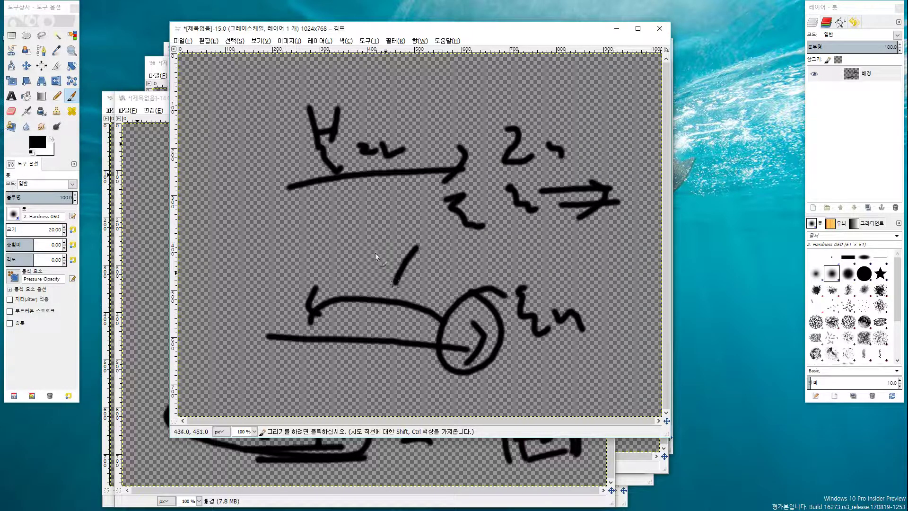
{"action": "left_click_drag", "start_coordinate": [376, 252], "coordinate": [391, 284]}
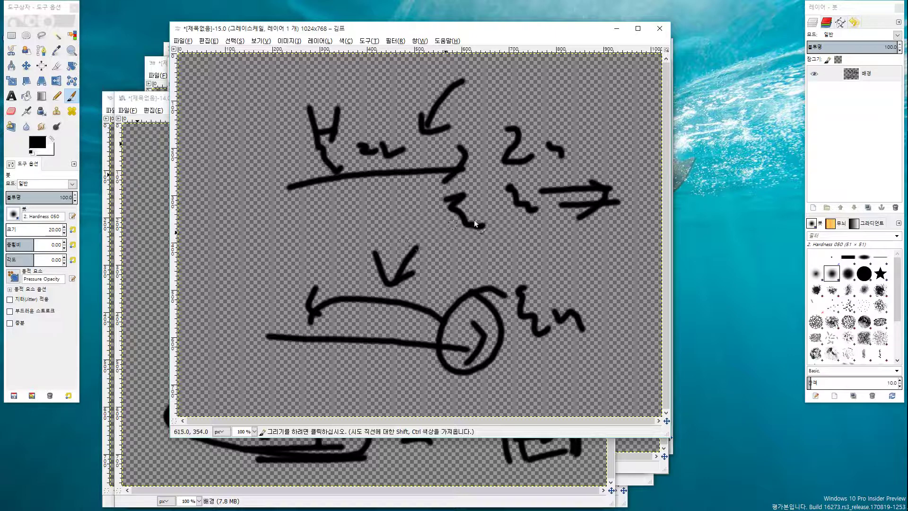
{"action": "mouse_move", "coordinate": [565, 235]}
{"action": "left_mouse_down"}
{"action": "mouse_move", "coordinate": [237, 151]}
{"action": "mouse_move", "coordinate": [476, 87]}
{"action": "mouse_move", "coordinate": [597, 161]}
{"action": "mouse_move", "coordinate": [546, 255]}
{"action": "left_mouse_up"}
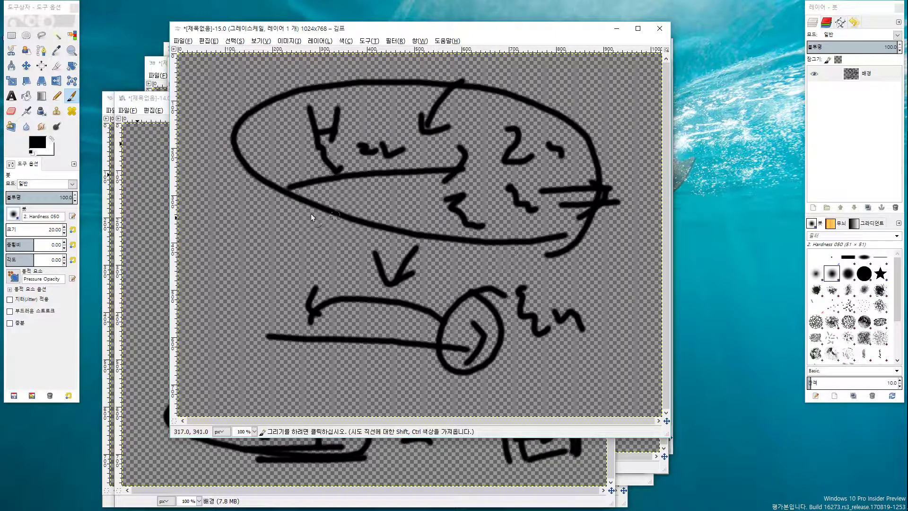
Draw two downward arrows from the ellipse's left end and outline a box around the lower diagram.
{"action": "mouse_move", "coordinate": [279, 194]}
{"action": "left_mouse_down"}
{"action": "mouse_move", "coordinate": [247, 223]}
{"action": "mouse_move", "coordinate": [257, 269]}
{"action": "mouse_move", "coordinate": [233, 266]}
{"action": "mouse_move", "coordinate": [251, 282]}
{"action": "left_mouse_up"}
{"action": "mouse_move", "coordinate": [265, 250]}
{"action": "left_mouse_down"}
{"action": "mouse_move", "coordinate": [251, 282]}
{"action": "mouse_move", "coordinate": [301, 367]}
{"action": "left_mouse_up"}
{"action": "mouse_move", "coordinate": [294, 294]}
{"action": "left_mouse_down"}
{"action": "mouse_move", "coordinate": [303, 370]}
{"action": "mouse_move", "coordinate": [532, 267]}
{"action": "mouse_move", "coordinate": [591, 376]}
{"action": "left_mouse_up"}
{"action": "left_click_drag", "start_coordinate": [305, 376], "coordinate": [483, 368]}
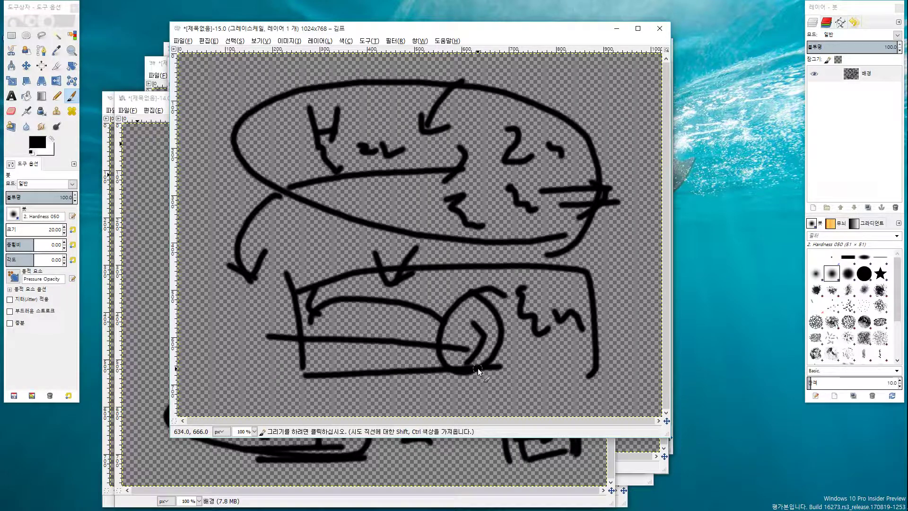
{"action": "mouse_move", "coordinate": [280, 211]}
{"action": "left_mouse_down"}
{"action": "mouse_move", "coordinate": [296, 241]}
{"action": "mouse_move", "coordinate": [287, 270]}
{"action": "left_mouse_up"}
{"action": "left_click_drag", "start_coordinate": [296, 241], "coordinate": [287, 268]}
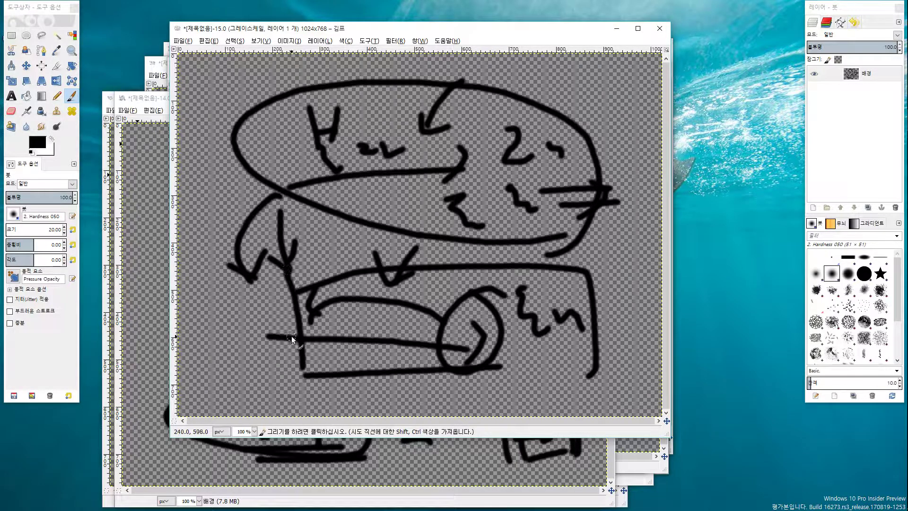
Divide the lower box with a vertical line, frame its right part with repeated outlines, and add a short line underneath.
{"action": "left_click_drag", "start_coordinate": [435, 267], "coordinate": [434, 384]}
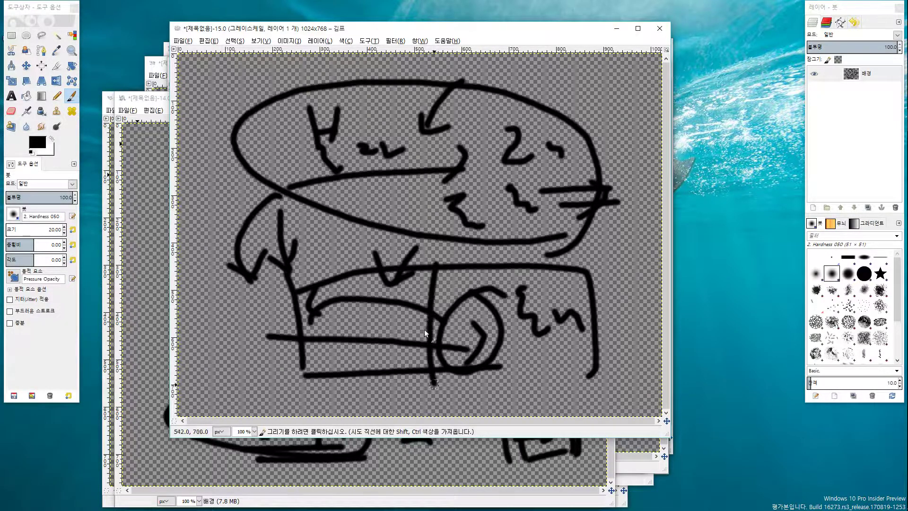
{"action": "left_click_drag", "start_coordinate": [425, 284], "coordinate": [621, 371]}
{"action": "left_click_drag", "start_coordinate": [442, 368], "coordinate": [579, 365]}
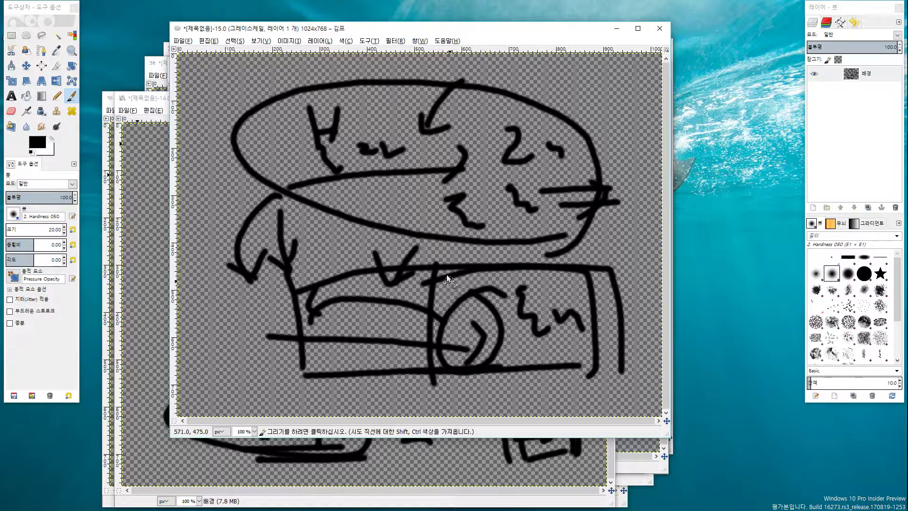
{"action": "mouse_move", "coordinate": [446, 275]}
{"action": "left_mouse_down"}
{"action": "mouse_move", "coordinate": [439, 368]}
{"action": "mouse_move", "coordinate": [613, 378]}
{"action": "left_mouse_up"}
{"action": "left_click_drag", "start_coordinate": [446, 392], "coordinate": [541, 387]}
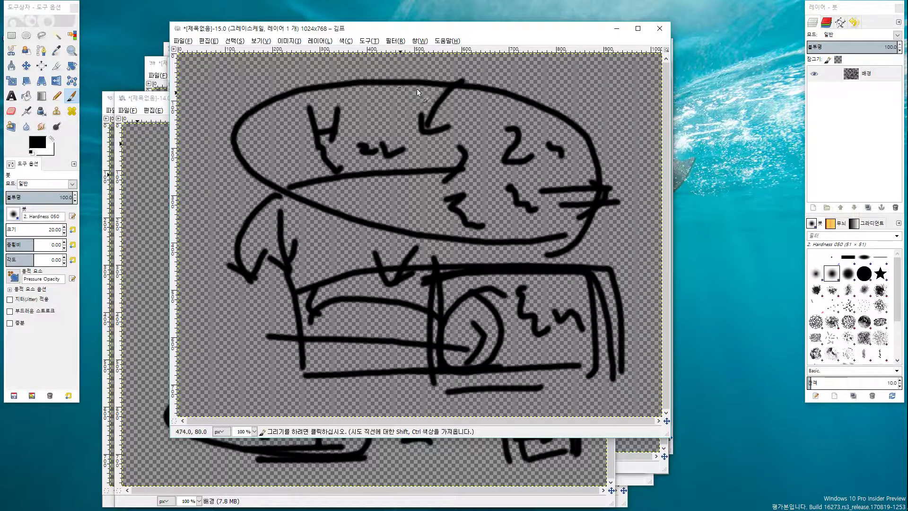
Retrace the upper ellipse with curved arrows leading into both ends, and sketch a downward arrow and small circle at the lower left.
{"action": "mouse_move", "coordinate": [416, 89]}
{"action": "left_mouse_down"}
{"action": "mouse_move", "coordinate": [302, 221]}
{"action": "mouse_move", "coordinate": [545, 106]}
{"action": "left_mouse_up"}
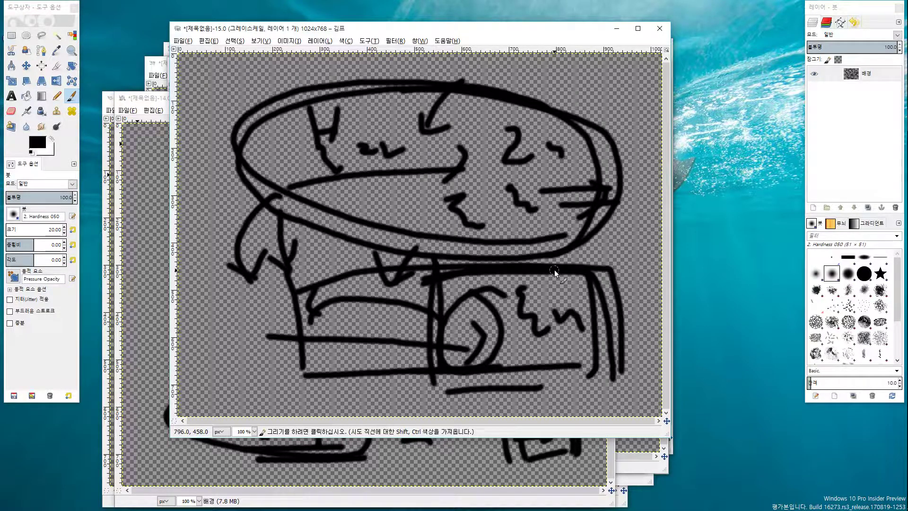
{"action": "left_click_drag", "start_coordinate": [598, 100], "coordinate": [475, 116]}
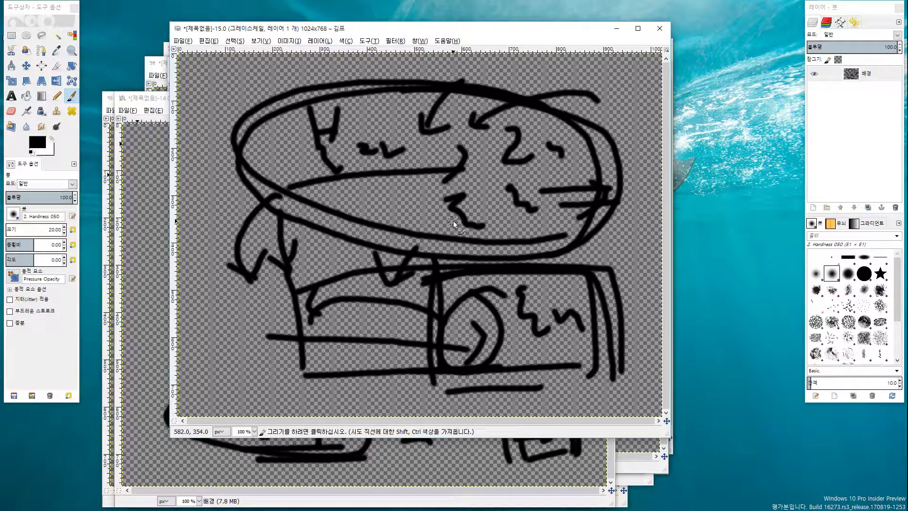
{"action": "left_click_drag", "start_coordinate": [238, 297], "coordinate": [284, 369]}
{"action": "left_click_drag", "start_coordinate": [246, 361], "coordinate": [279, 373]}
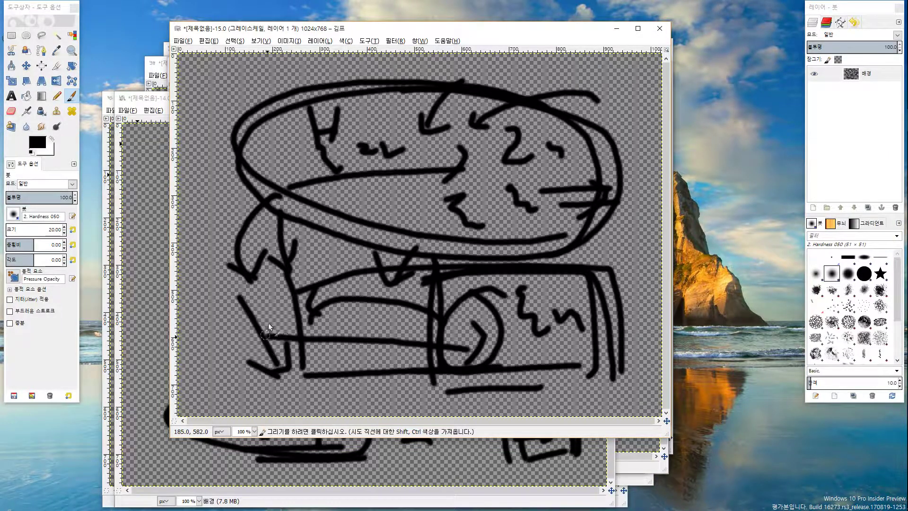
{"action": "left_click_drag", "start_coordinate": [286, 296], "coordinate": [264, 326]}
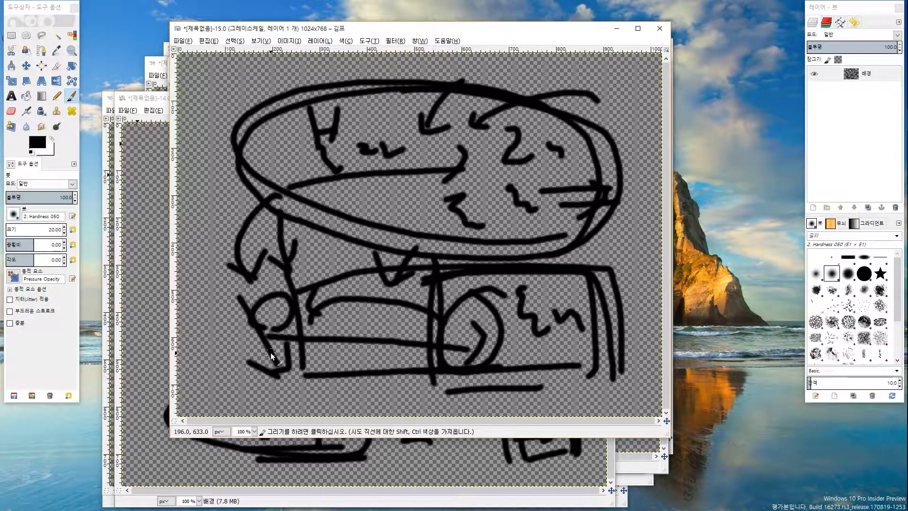
{"action": "left_click_drag", "start_coordinate": [281, 254], "coordinate": [229, 169]}
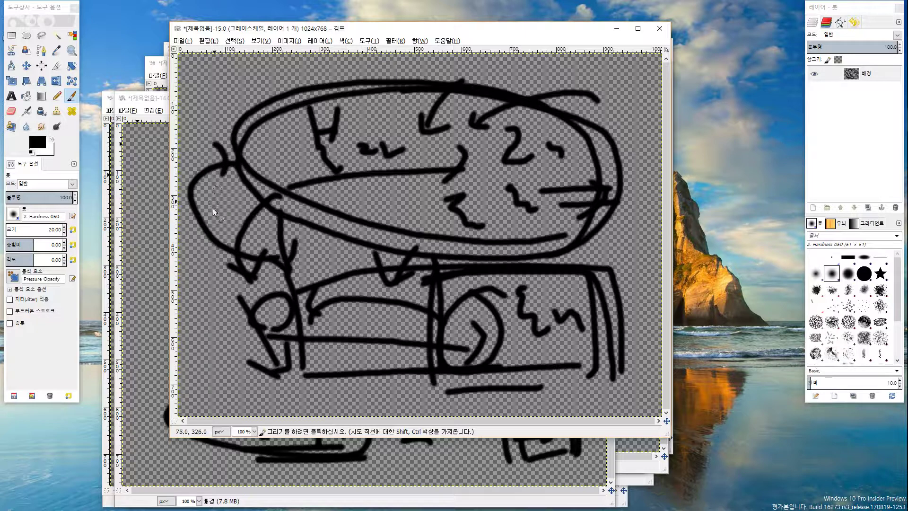
Trace over the upper ellipse and the lower-right box again to emphasize both outlines.
{"action": "mouse_move", "coordinate": [576, 223]}
{"action": "left_mouse_down"}
{"action": "mouse_move", "coordinate": [502, 251]}
{"action": "mouse_move", "coordinate": [560, 95]}
{"action": "mouse_move", "coordinate": [506, 246]}
{"action": "left_mouse_up"}
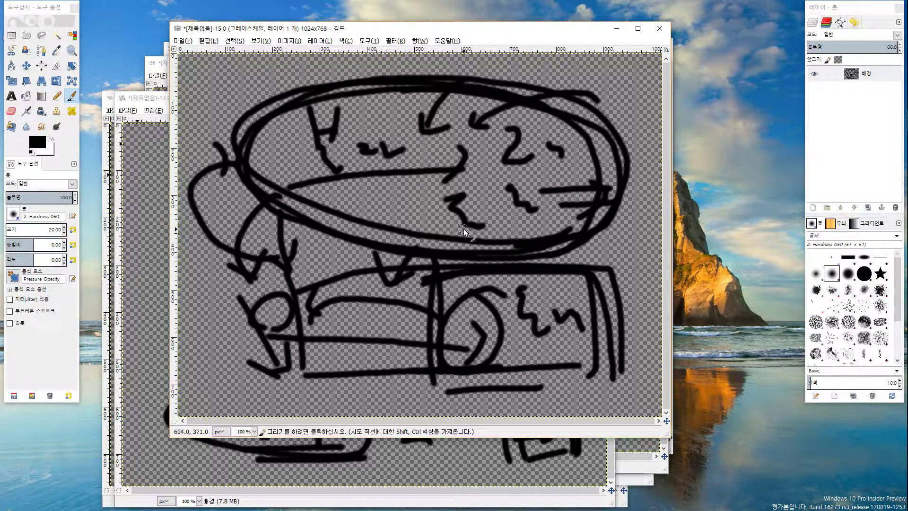
{"action": "left_click_drag", "start_coordinate": [424, 274], "coordinate": [431, 378]}
{"action": "left_click_drag", "start_coordinate": [537, 267], "coordinate": [442, 276]}
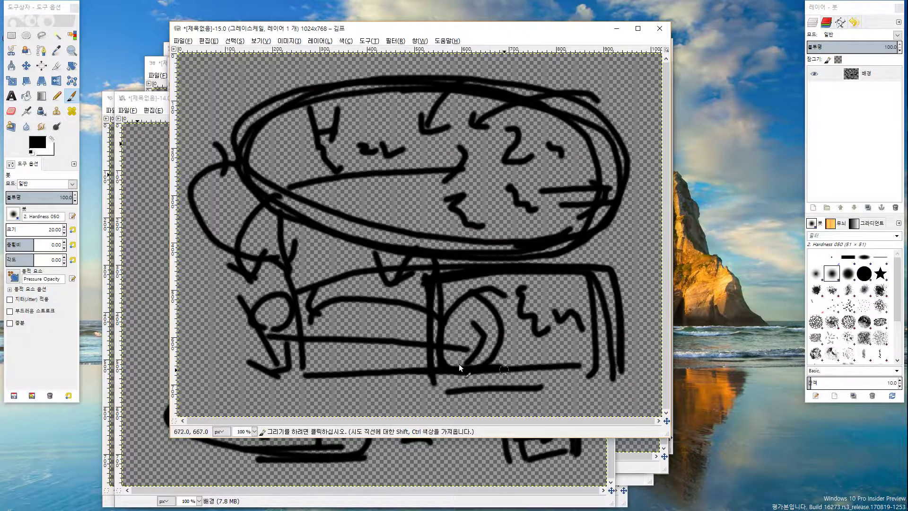
{"action": "left_click_drag", "start_coordinate": [458, 364], "coordinate": [567, 371]}
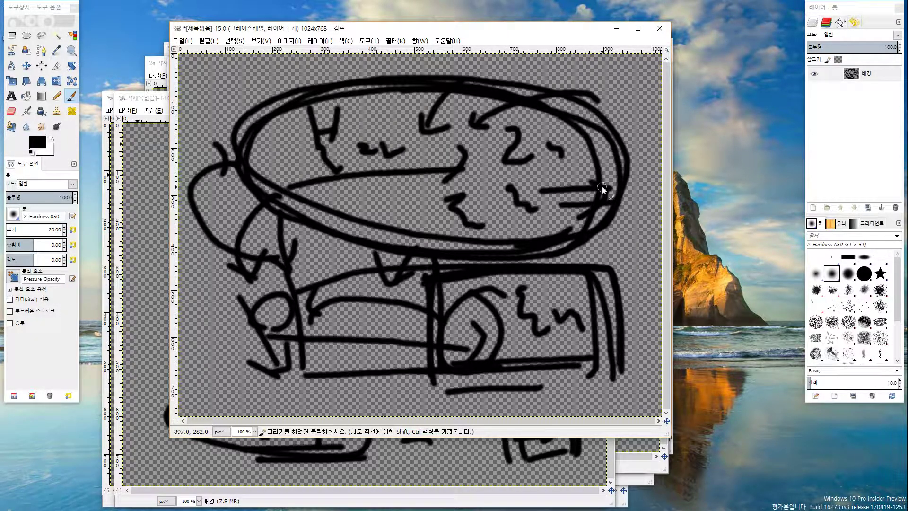
Create another blank 1024 × 768 pixel grayscale image.
{"action": "left_click", "coordinate": [188, 42]}
{"action": "left_click", "coordinate": [188, 51]}
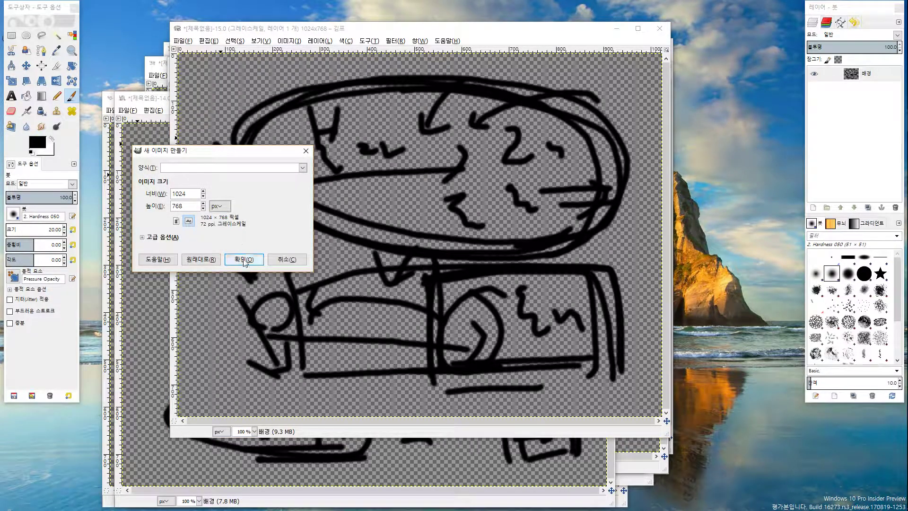
{"action": "left_click", "coordinate": [244, 259]}
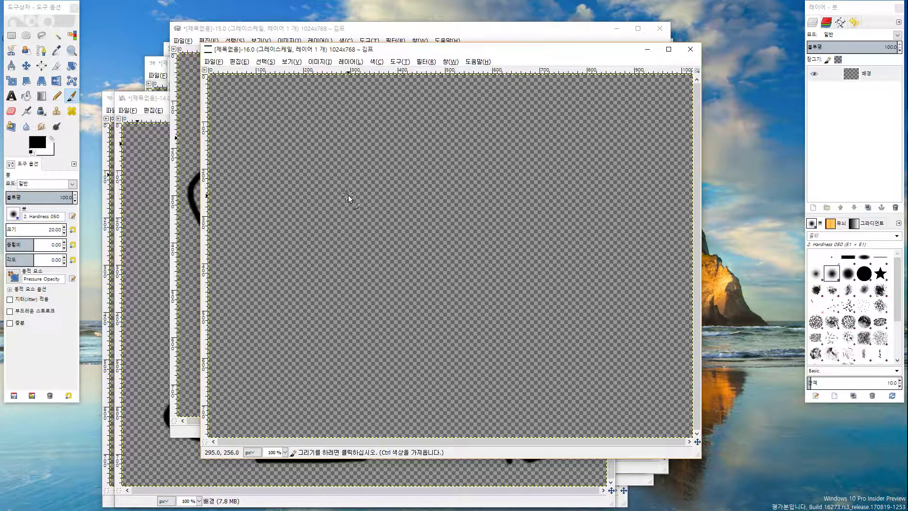
Draw a large X left of center and a tall upward arrow to its right.
{"action": "left_click_drag", "start_coordinate": [397, 169], "coordinate": [325, 276]}
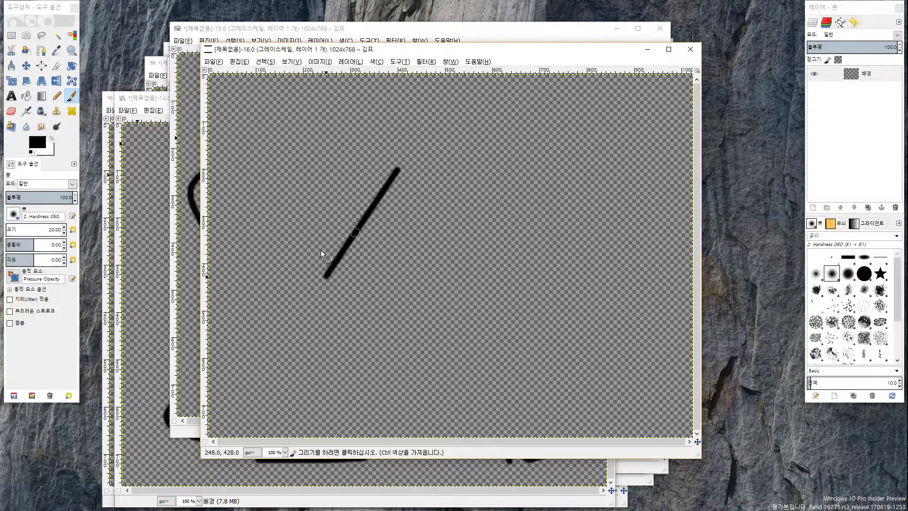
{"action": "mouse_move", "coordinate": [332, 183]}
{"action": "left_mouse_down"}
{"action": "mouse_move", "coordinate": [430, 288]}
{"action": "mouse_move", "coordinate": [506, 98]}
{"action": "left_mouse_up"}
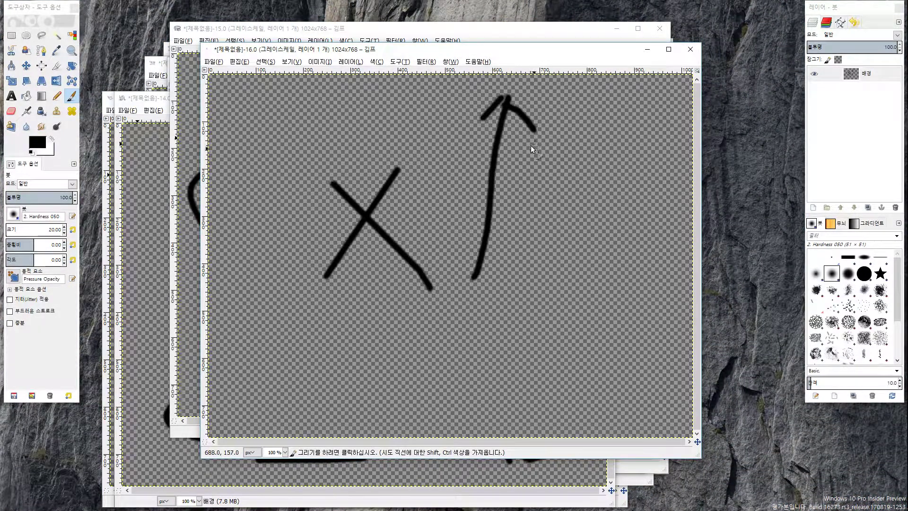
Sketch a cluster of four small squares to the right of the tall arrow.
{"action": "left_click_drag", "start_coordinate": [565, 136], "coordinate": [566, 179]}
{"action": "mouse_move", "coordinate": [557, 147]}
{"action": "left_mouse_down"}
{"action": "mouse_move", "coordinate": [592, 139]}
{"action": "mouse_move", "coordinate": [565, 178]}
{"action": "mouse_move", "coordinate": [605, 207]}
{"action": "left_mouse_up"}
{"action": "left_click_drag", "start_coordinate": [602, 176], "coordinate": [639, 195]}
{"action": "left_click_drag", "start_coordinate": [623, 201], "coordinate": [642, 198]}
{"action": "mouse_move", "coordinate": [532, 164]}
{"action": "left_mouse_down"}
{"action": "mouse_move", "coordinate": [542, 199]}
{"action": "mouse_move", "coordinate": [568, 196]}
{"action": "left_mouse_up"}
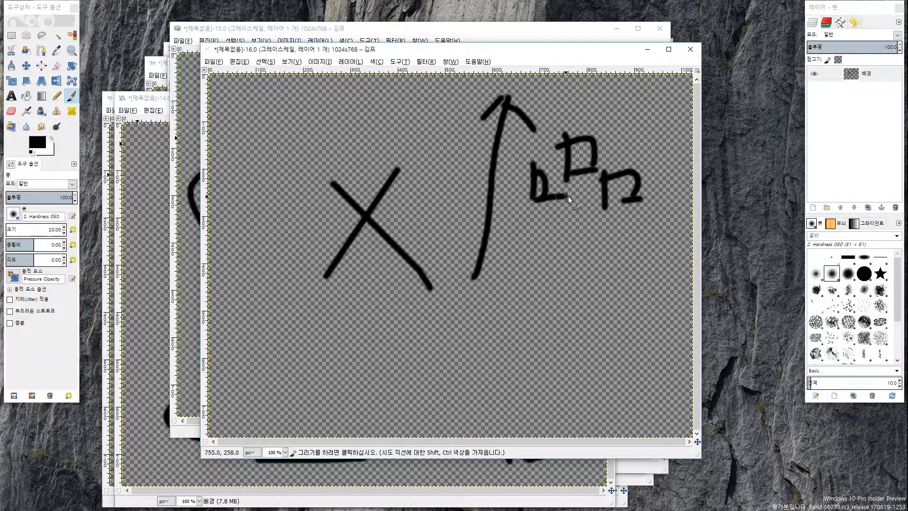
{"action": "left_click_drag", "start_coordinate": [617, 116], "coordinate": [653, 142]}
{"action": "left_click_drag", "start_coordinate": [621, 141], "coordinate": [651, 140]}
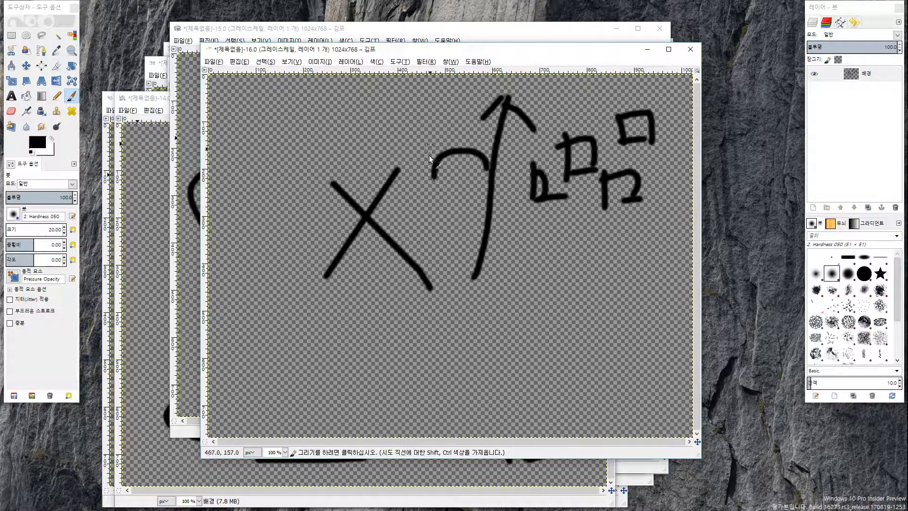
Draw a hooked arrow from the tall arrow back toward the X, and handwrite a row of Korean letters below.
{"action": "left_click_drag", "start_coordinate": [428, 149], "coordinate": [433, 178]}
{"action": "mouse_move", "coordinate": [363, 297]}
{"action": "left_mouse_down"}
{"action": "mouse_move", "coordinate": [356, 321]}
{"action": "mouse_move", "coordinate": [353, 301]}
{"action": "mouse_move", "coordinate": [483, 346]}
{"action": "left_mouse_up"}
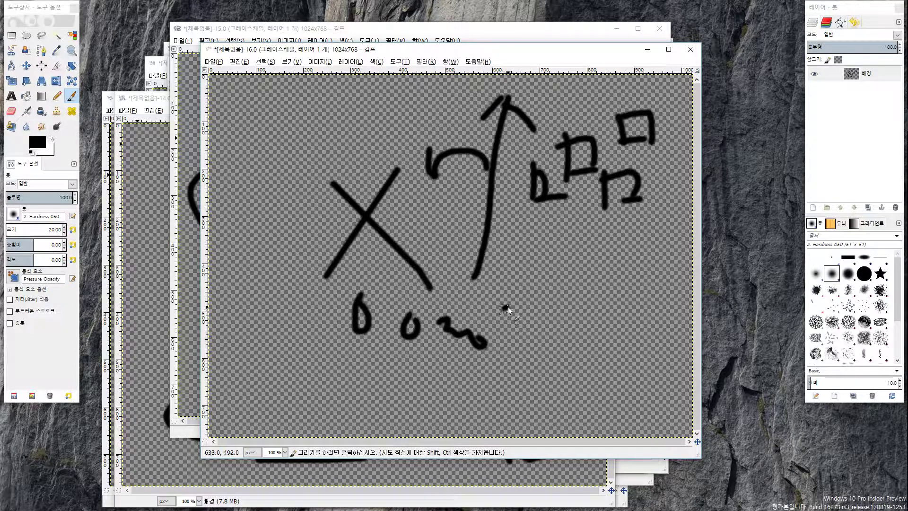
{"action": "mouse_move", "coordinate": [483, 304]}
{"action": "left_mouse_down"}
{"action": "mouse_move", "coordinate": [522, 307]}
{"action": "mouse_move", "coordinate": [500, 319]}
{"action": "mouse_move", "coordinate": [525, 345]}
{"action": "left_mouse_up"}
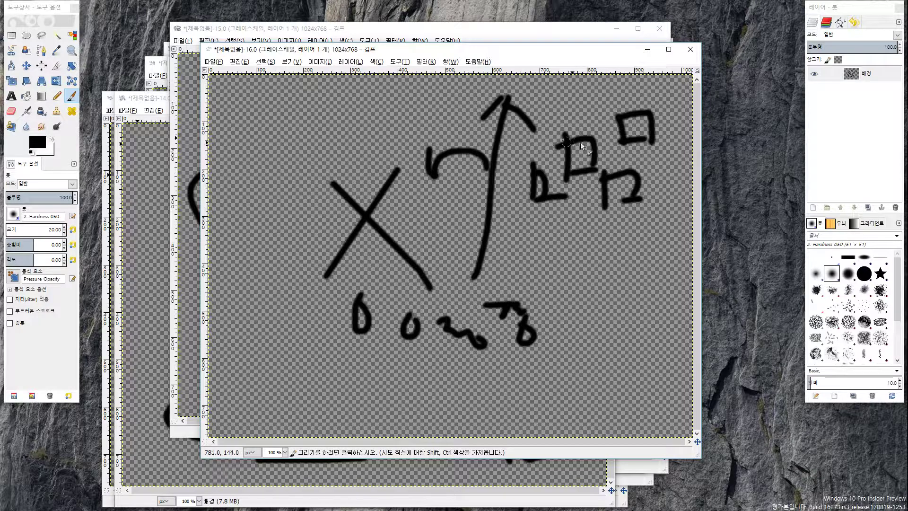
Circle the cluster of squares twice and loop a smaller circle around the tall arrow's tip.
{"action": "mouse_move", "coordinate": [629, 231]}
{"action": "left_mouse_down"}
{"action": "mouse_move", "coordinate": [615, 102]}
{"action": "mouse_move", "coordinate": [675, 158]}
{"action": "mouse_move", "coordinate": [633, 243]}
{"action": "left_mouse_up"}
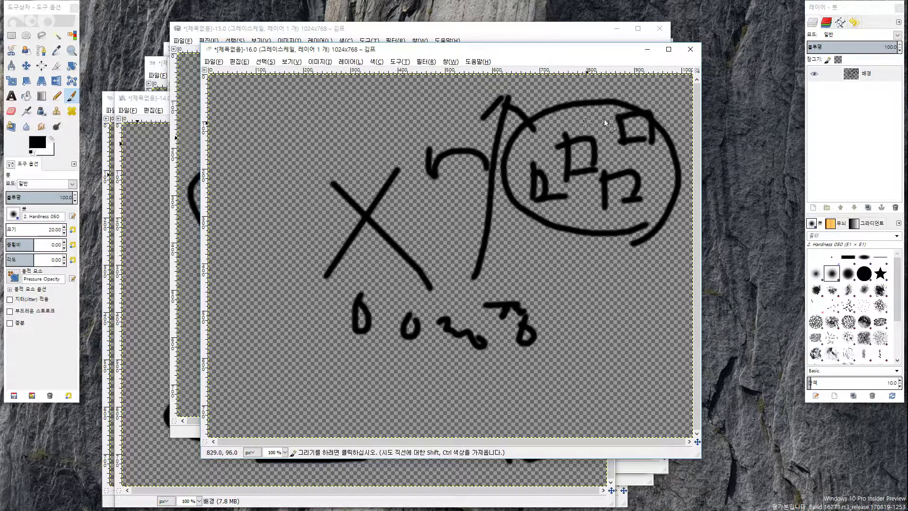
{"action": "mouse_move", "coordinate": [612, 215]}
{"action": "left_mouse_down"}
{"action": "mouse_move", "coordinate": [675, 125]}
{"action": "mouse_move", "coordinate": [680, 175]}
{"action": "left_mouse_up"}
{"action": "left_click_drag", "start_coordinate": [516, 144], "coordinate": [548, 123]}
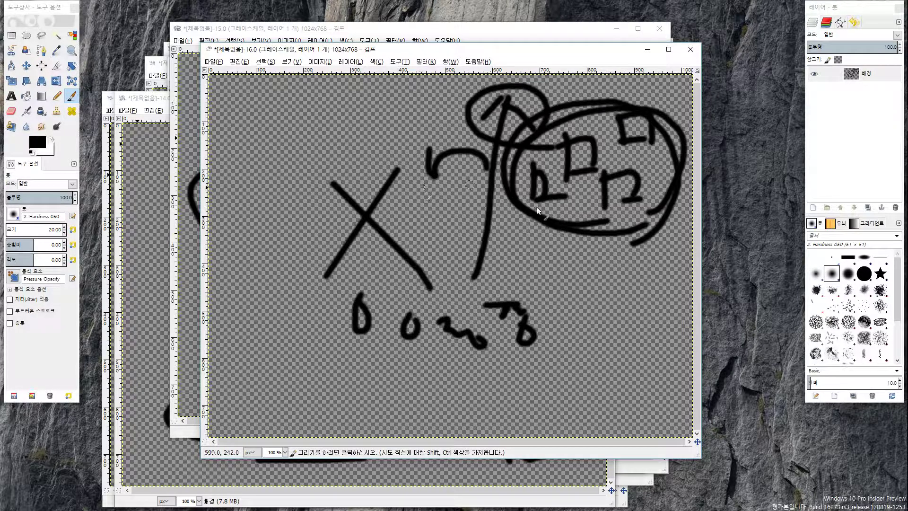
Draw an arrow from the circled squares to the X, enclose the X in an ellipse, and add a curved rightward arrow above it.
{"action": "left_click_drag", "start_coordinate": [522, 212], "coordinate": [421, 239]}
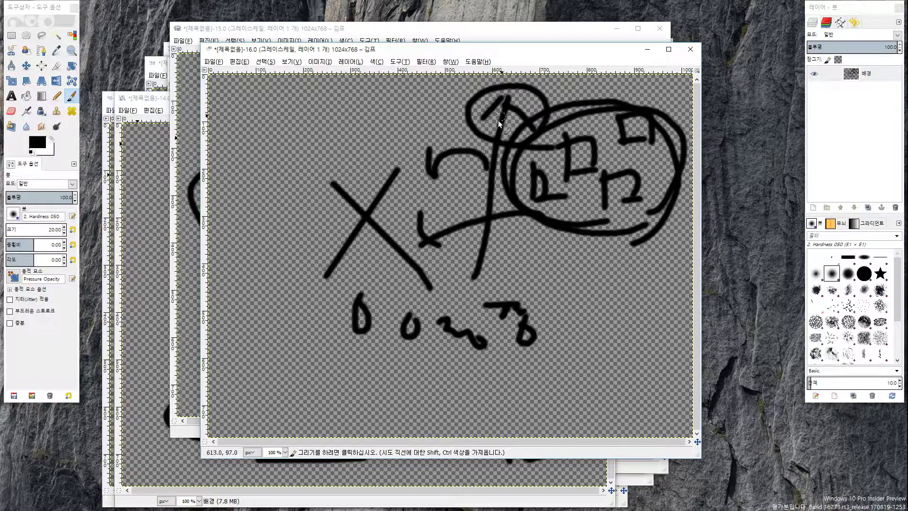
{"action": "mouse_move", "coordinate": [430, 294]}
{"action": "left_mouse_down"}
{"action": "mouse_move", "coordinate": [272, 254]}
{"action": "mouse_move", "coordinate": [413, 294]}
{"action": "left_mouse_up"}
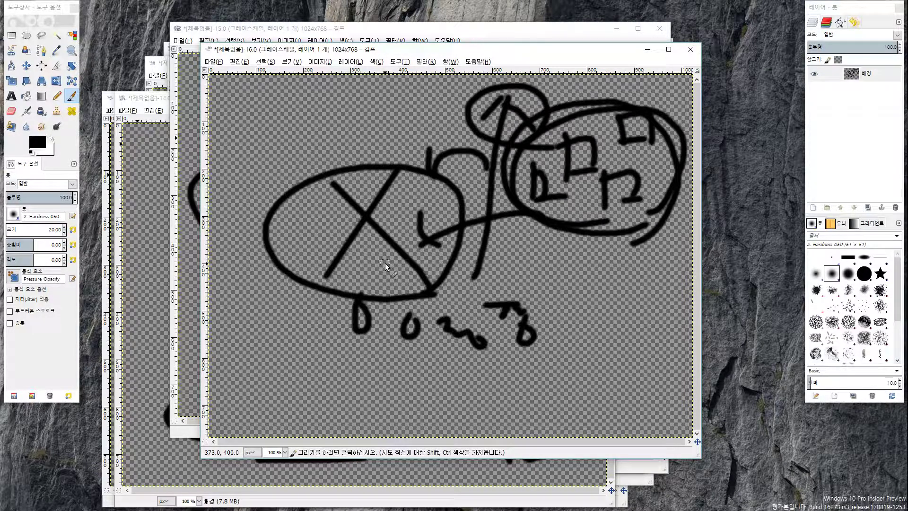
{"action": "mouse_move", "coordinate": [314, 153]}
{"action": "left_mouse_down"}
{"action": "mouse_move", "coordinate": [379, 114]}
{"action": "mouse_move", "coordinate": [420, 118]}
{"action": "left_mouse_up"}
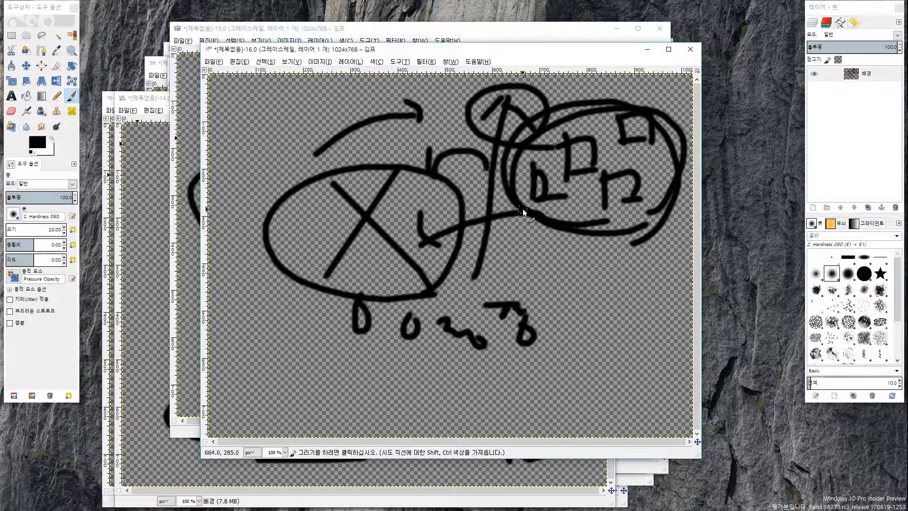
Scribble a short word at the lower left with two parallel lines beside it, and draw an arrow from them toward the upper right.
{"action": "mouse_move", "coordinate": [282, 340]}
{"action": "left_mouse_down"}
{"action": "mouse_move", "coordinate": [296, 370]}
{"action": "mouse_move", "coordinate": [325, 357]}
{"action": "mouse_move", "coordinate": [391, 390]}
{"action": "left_mouse_up"}
{"action": "mouse_move", "coordinate": [398, 365]}
{"action": "left_mouse_down"}
{"action": "mouse_move", "coordinate": [392, 390]}
{"action": "mouse_move", "coordinate": [472, 385]}
{"action": "left_mouse_up"}
{"action": "mouse_move", "coordinate": [448, 392]}
{"action": "left_mouse_down"}
{"action": "mouse_move", "coordinate": [472, 385]}
{"action": "mouse_move", "coordinate": [464, 348]}
{"action": "mouse_move", "coordinate": [571, 311]}
{"action": "left_mouse_up"}
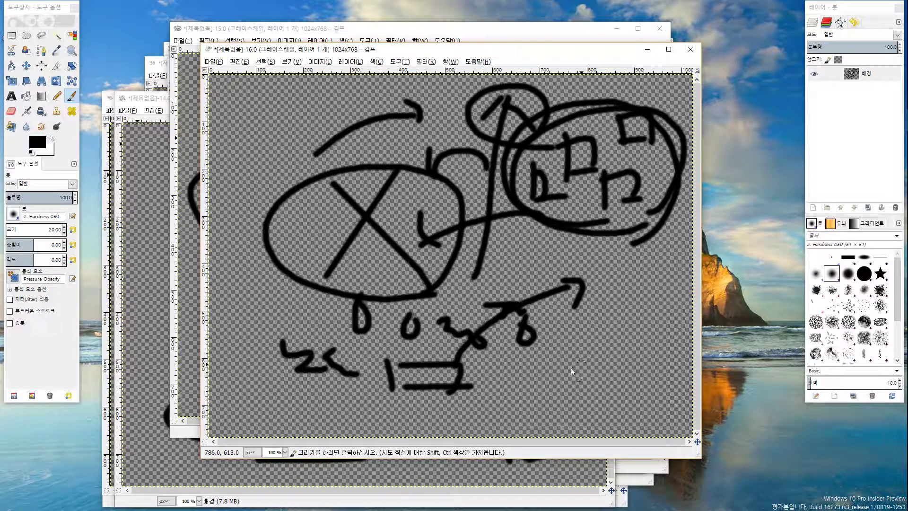
Draw a rightward arrow beneath the parallel lines and a long diagonal arrow above them, and sweep three arcs across the X.
{"action": "left_click_drag", "start_coordinate": [410, 394], "coordinate": [503, 404]}
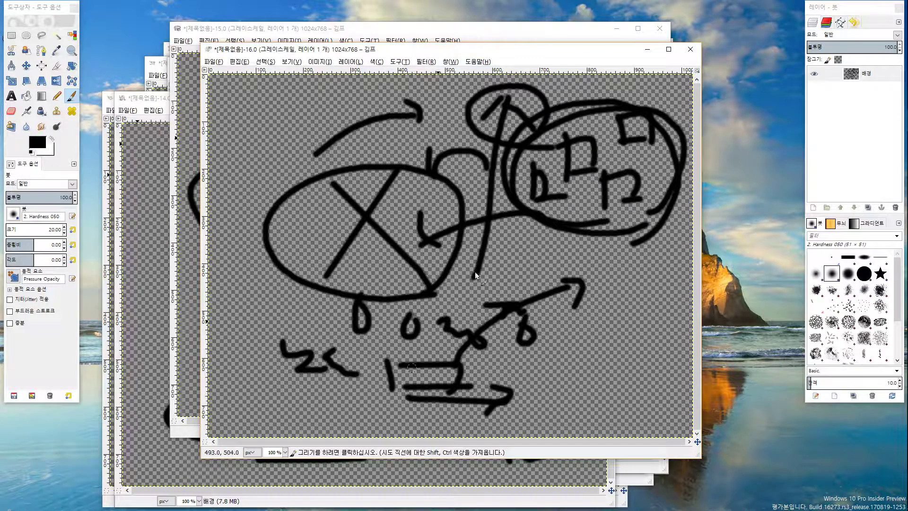
{"action": "left_click_drag", "start_coordinate": [373, 351], "coordinate": [546, 249]}
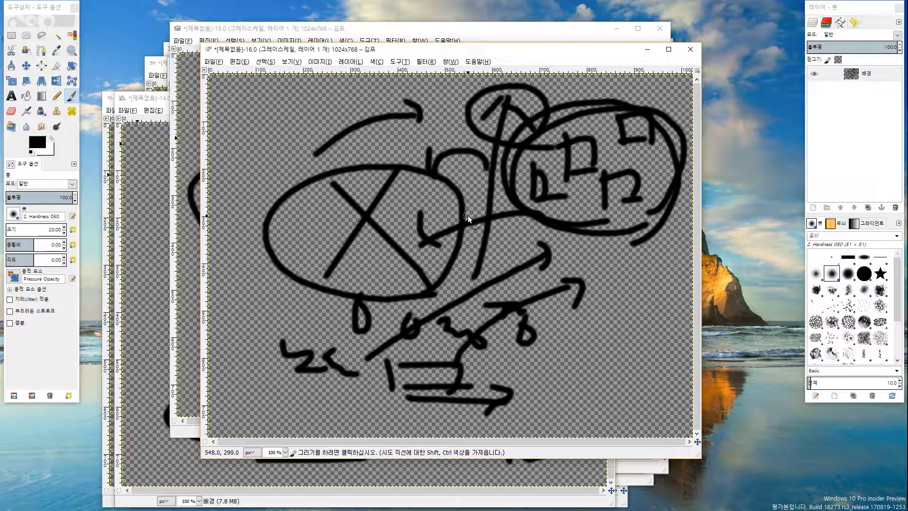
{"action": "left_click_drag", "start_coordinate": [557, 237], "coordinate": [410, 231]}
{"action": "left_click_drag", "start_coordinate": [598, 273], "coordinate": [444, 205]}
{"action": "mouse_move", "coordinate": [359, 254]}
{"action": "left_mouse_down"}
{"action": "mouse_move", "coordinate": [554, 225]}
{"action": "mouse_move", "coordinate": [595, 251]}
{"action": "left_mouse_up"}
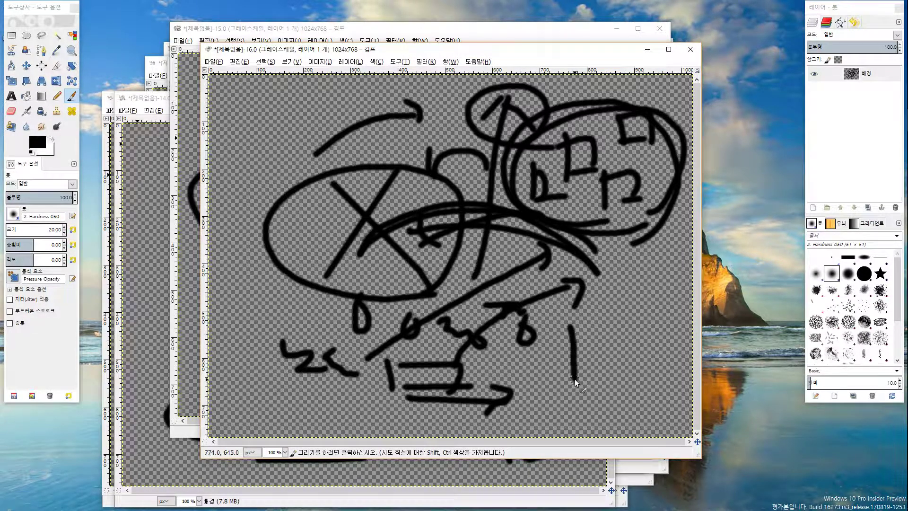
Write a circled number 1 at the lower right of the canvas and the Korean syllable 약 beside it, underlined twice.
{"action": "left_click_drag", "start_coordinate": [560, 341], "coordinate": [570, 326]}
{"action": "mouse_move", "coordinate": [556, 377]}
{"action": "left_mouse_down"}
{"action": "mouse_move", "coordinate": [586, 375]}
{"action": "mouse_move", "coordinate": [606, 388]}
{"action": "left_mouse_up"}
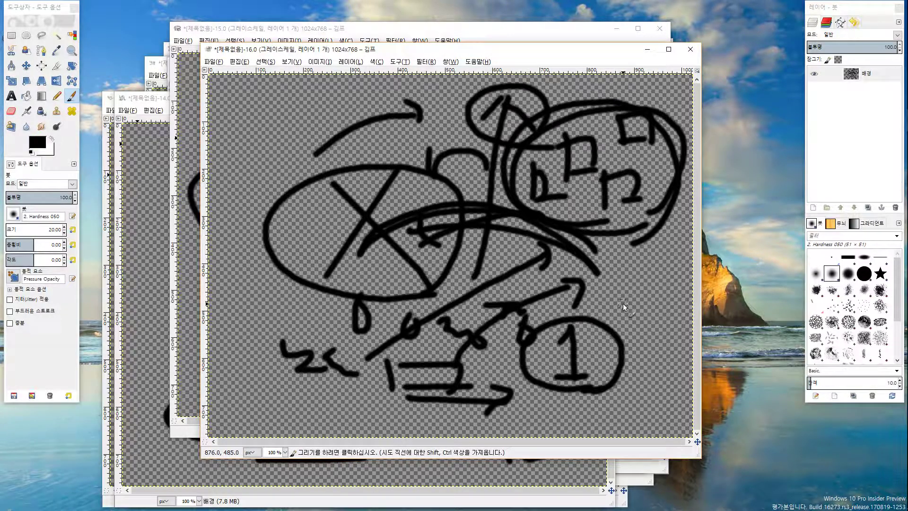
{"action": "left_click_drag", "start_coordinate": [634, 281], "coordinate": [642, 319]}
{"action": "mouse_move", "coordinate": [643, 295]}
{"action": "left_mouse_down"}
{"action": "mouse_move", "coordinate": [652, 296]}
{"action": "mouse_move", "coordinate": [660, 340]}
{"action": "mouse_move", "coordinate": [688, 345]}
{"action": "left_mouse_up"}
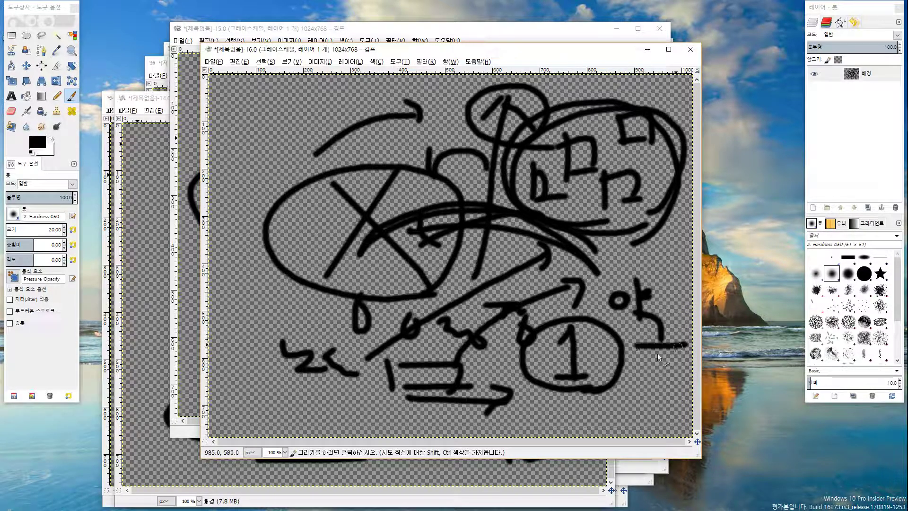
{"action": "mouse_move", "coordinate": [633, 363]}
{"action": "left_mouse_down"}
{"action": "mouse_move", "coordinate": [672, 363]}
{"action": "mouse_move", "coordinate": [667, 358]}
{"action": "left_mouse_up"}
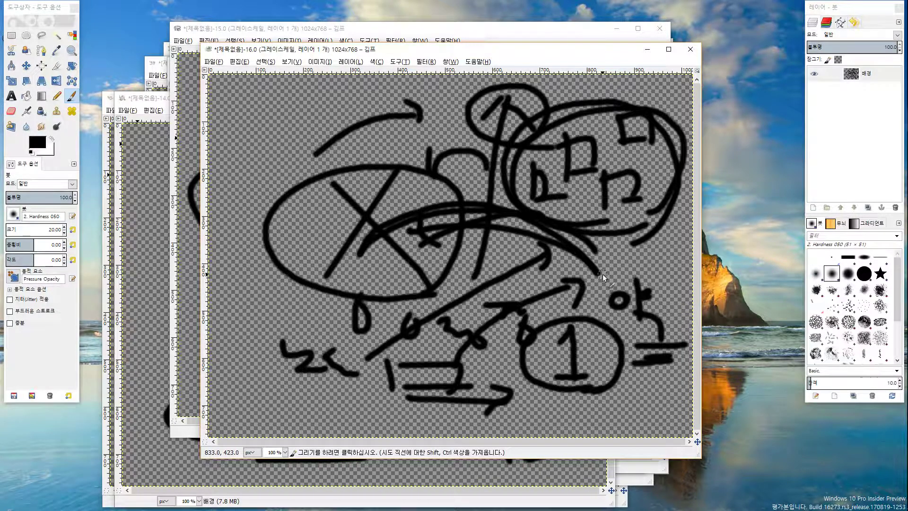
{"action": "left_click_drag", "start_coordinate": [634, 281], "coordinate": [651, 279]}
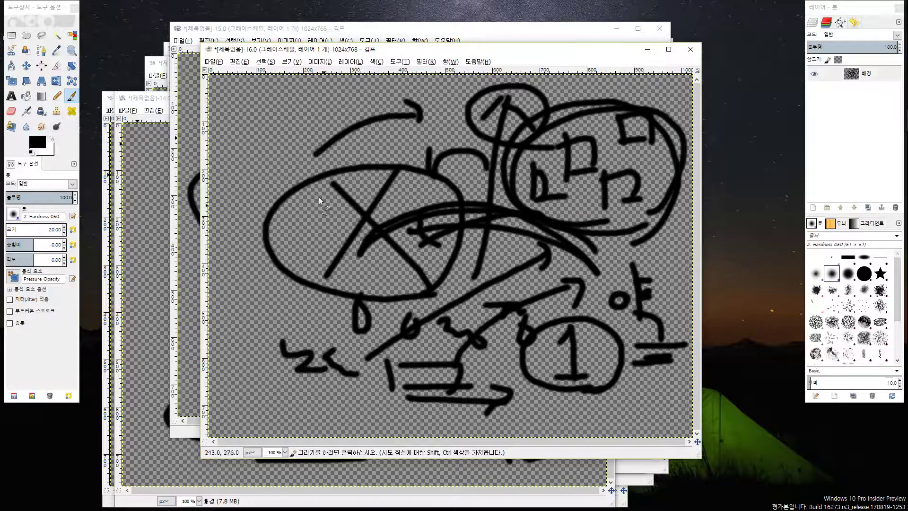
Create a new blank 1024 x 768 px grayscale image.
{"action": "left_click", "coordinate": [213, 62]}
{"action": "left_click", "coordinate": [222, 73]}
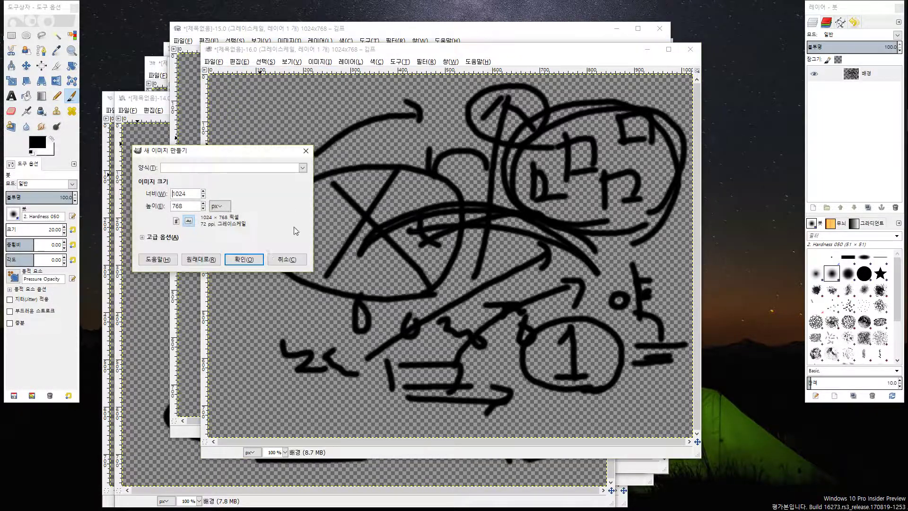
{"action": "left_click", "coordinate": [244, 259]}
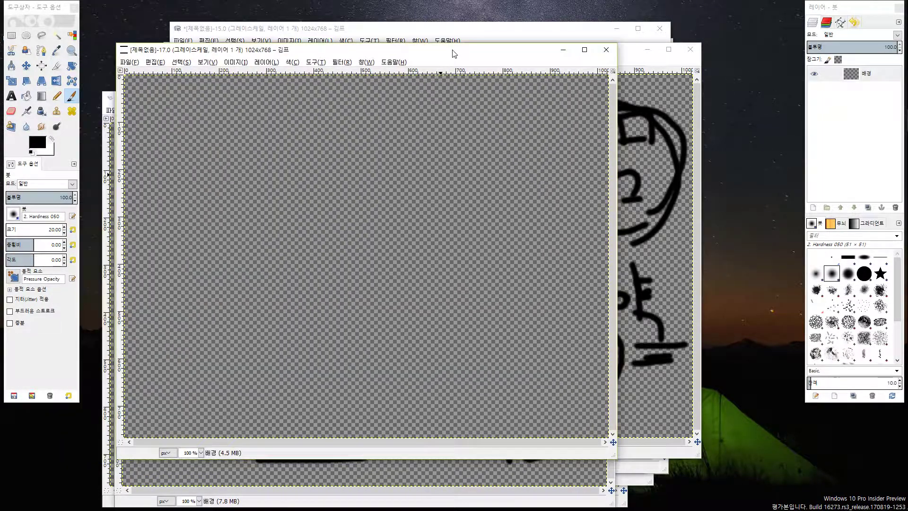
Handwrite a short two-syllable Korean word near the upper middle and draw three arrows rising to its right.
{"action": "left_click_drag", "start_coordinate": [293, 167], "coordinate": [353, 193]}
{"action": "mouse_move", "coordinate": [306, 211]}
{"action": "left_mouse_down"}
{"action": "mouse_move", "coordinate": [345, 227]}
{"action": "mouse_move", "coordinate": [349, 246]}
{"action": "left_mouse_up"}
{"action": "mouse_move", "coordinate": [378, 208]}
{"action": "left_mouse_down"}
{"action": "mouse_move", "coordinate": [374, 230]}
{"action": "mouse_move", "coordinate": [418, 234]}
{"action": "mouse_move", "coordinate": [490, 135]}
{"action": "mouse_move", "coordinate": [496, 158]}
{"action": "left_mouse_up"}
{"action": "mouse_move", "coordinate": [483, 230]}
{"action": "left_mouse_down"}
{"action": "mouse_move", "coordinate": [531, 155]}
{"action": "mouse_move", "coordinate": [529, 185]}
{"action": "left_mouse_up"}
{"action": "mouse_move", "coordinate": [514, 228]}
{"action": "left_mouse_down"}
{"action": "mouse_move", "coordinate": [557, 174]}
{"action": "mouse_move", "coordinate": [556, 189]}
{"action": "left_mouse_up"}
Draw three arrows pointing down-left below the word and mark X crosses over and beside them.
{"action": "left_click_drag", "start_coordinate": [443, 263], "coordinate": [382, 323]}
{"action": "left_click_drag", "start_coordinate": [373, 302], "coordinate": [374, 334]}
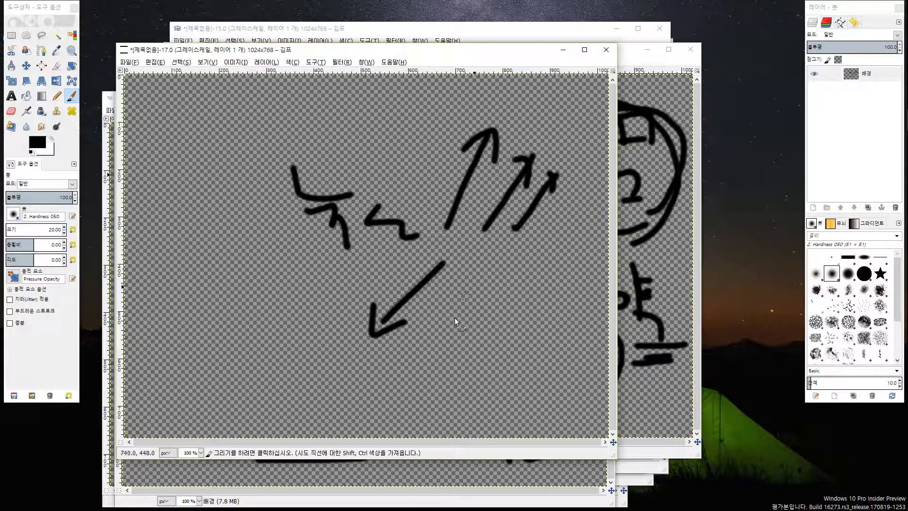
{"action": "left_click_drag", "start_coordinate": [475, 286], "coordinate": [430, 347]}
{"action": "left_click_drag", "start_coordinate": [427, 327], "coordinate": [453, 342]}
{"action": "mouse_move", "coordinate": [378, 271]}
{"action": "left_mouse_down"}
{"action": "mouse_move", "coordinate": [280, 297]}
{"action": "mouse_move", "coordinate": [309, 319]}
{"action": "left_mouse_up"}
{"action": "mouse_move", "coordinate": [340, 276]}
{"action": "left_mouse_down"}
{"action": "mouse_move", "coordinate": [330, 299]}
{"action": "mouse_move", "coordinate": [348, 330]}
{"action": "left_mouse_up"}
{"action": "left_click_drag", "start_coordinate": [473, 253], "coordinate": [442, 297]}
{"action": "mouse_move", "coordinate": [444, 269]}
{"action": "left_mouse_down"}
{"action": "mouse_move", "coordinate": [444, 297]}
{"action": "mouse_move", "coordinate": [484, 304]}
{"action": "left_mouse_up"}
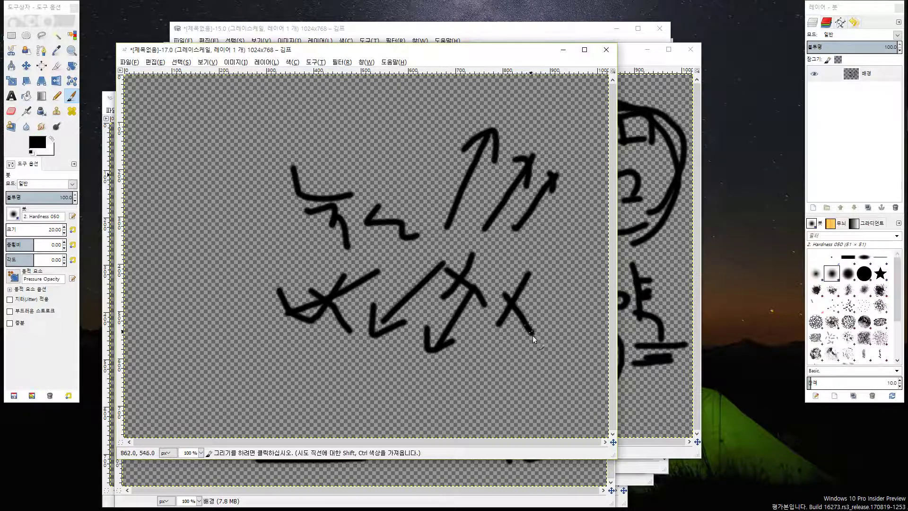
Handwrite a stacked column of Korean letters and loops down the left side of the canvas.
{"action": "left_click_drag", "start_coordinate": [236, 230], "coordinate": [250, 240]}
{"action": "left_click_drag", "start_coordinate": [187, 173], "coordinate": [190, 177]}
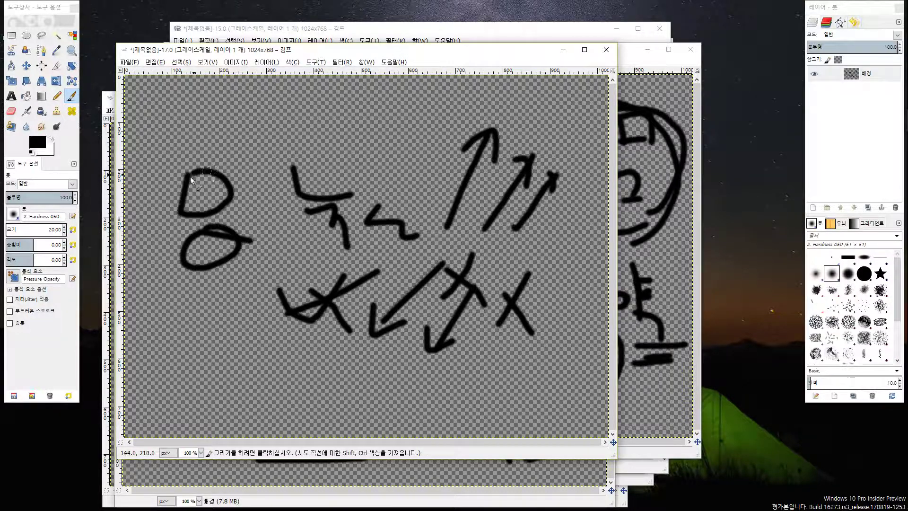
{"action": "mouse_move", "coordinate": [223, 111]}
{"action": "left_mouse_down"}
{"action": "mouse_move", "coordinate": [205, 142]}
{"action": "mouse_move", "coordinate": [248, 115]}
{"action": "left_mouse_up"}
{"action": "left_click_drag", "start_coordinate": [241, 166], "coordinate": [234, 191]}
{"action": "mouse_move", "coordinate": [249, 212]}
{"action": "left_mouse_down"}
{"action": "mouse_move", "coordinate": [244, 265]}
{"action": "mouse_move", "coordinate": [258, 283]}
{"action": "left_mouse_up"}
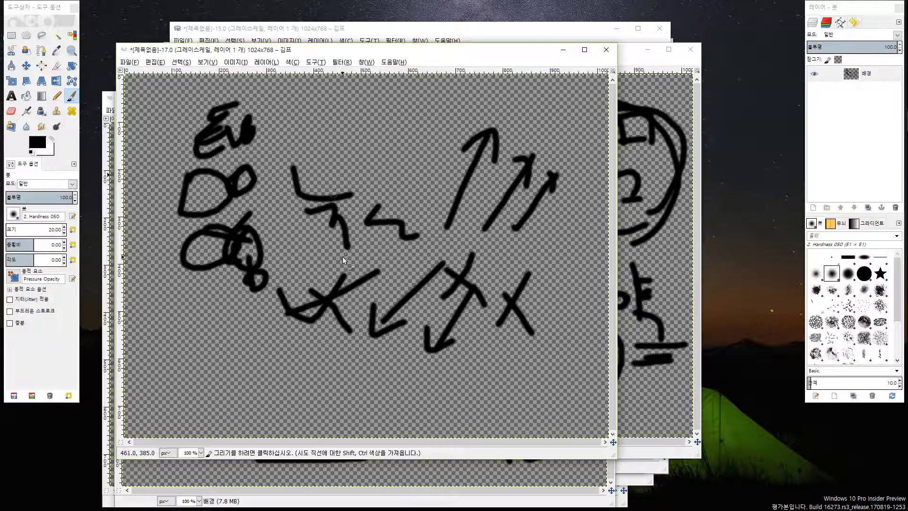
Add short strokes between the letter column and the word, and scribble more letters over and around the rising arrows.
{"action": "mouse_move", "coordinate": [410, 163]}
{"action": "left_mouse_down"}
{"action": "mouse_move", "coordinate": [470, 120]}
{"action": "mouse_move", "coordinate": [440, 232]}
{"action": "mouse_move", "coordinate": [487, 280]}
{"action": "left_mouse_up"}
{"action": "left_click_drag", "start_coordinate": [263, 250], "coordinate": [270, 265]}
{"action": "left_click_drag", "start_coordinate": [292, 226], "coordinate": [284, 234]}
{"action": "mouse_move", "coordinate": [283, 191]}
{"action": "left_mouse_down"}
{"action": "mouse_move", "coordinate": [295, 166]}
{"action": "mouse_move", "coordinate": [300, 179]}
{"action": "left_mouse_up"}
{"action": "left_click_drag", "start_coordinate": [303, 137], "coordinate": [290, 156]}
{"action": "left_click_drag", "start_coordinate": [337, 118], "coordinate": [374, 147]}
{"action": "mouse_move", "coordinate": [448, 164]}
{"action": "left_mouse_down"}
{"action": "mouse_move", "coordinate": [442, 227]}
{"action": "mouse_move", "coordinate": [497, 206]}
{"action": "mouse_move", "coordinate": [494, 246]}
{"action": "left_mouse_up"}
{"action": "left_click_drag", "start_coordinate": [524, 98], "coordinate": [502, 123]}
{"action": "left_click_drag", "start_coordinate": [515, 203], "coordinate": [513, 227]}
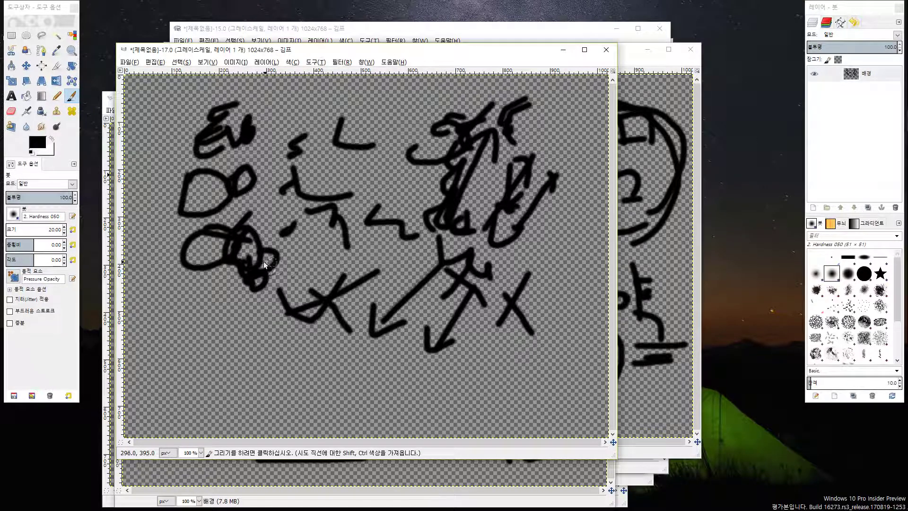
Cross the left downward arrow with another stroke and scribble a short word beneath the arrows.
{"action": "mouse_move", "coordinate": [409, 249]}
{"action": "left_mouse_down"}
{"action": "mouse_move", "coordinate": [390, 259]}
{"action": "mouse_move", "coordinate": [414, 293]}
{"action": "left_mouse_up"}
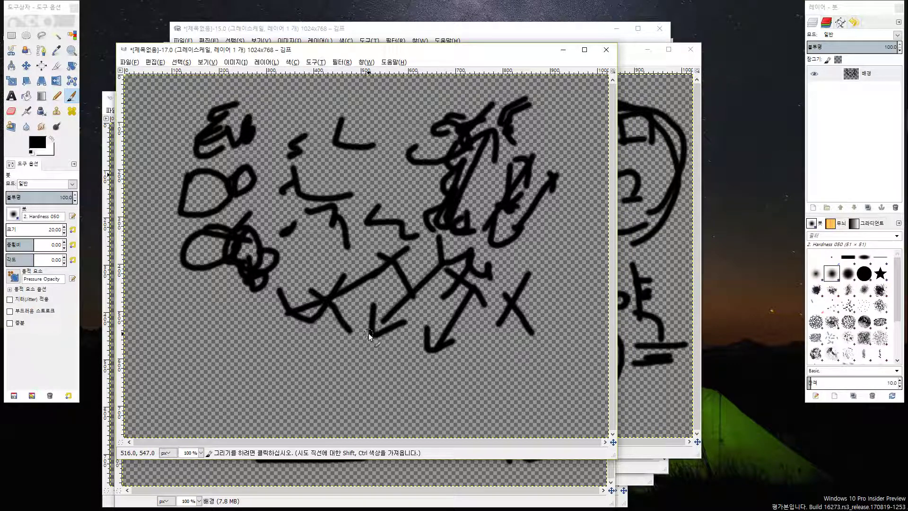
{"action": "mouse_move", "coordinate": [266, 353]}
{"action": "left_mouse_down"}
{"action": "mouse_move", "coordinate": [294, 368]}
{"action": "mouse_move", "coordinate": [365, 375]}
{"action": "mouse_move", "coordinate": [388, 392]}
{"action": "left_mouse_up"}
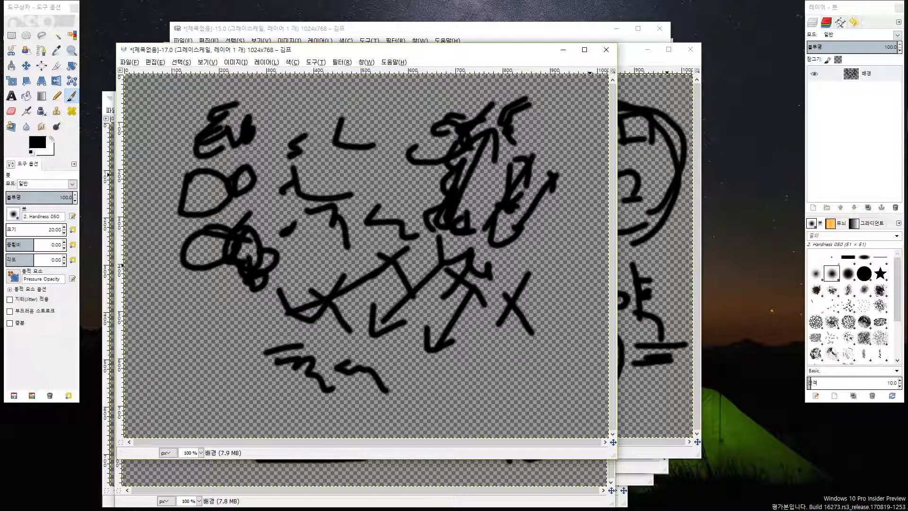
{"action": "mouse_move", "coordinate": [906, 142]}
{"action": "left_click", "coordinate": [857, 142]}
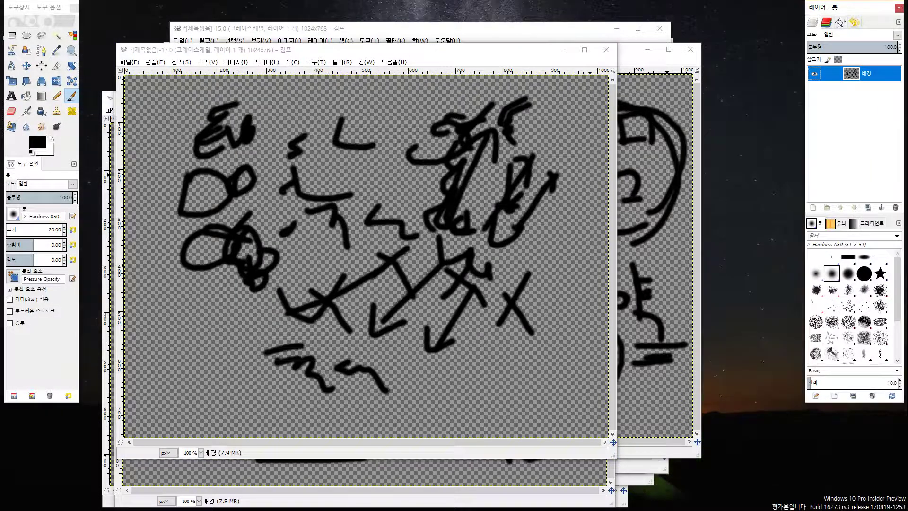